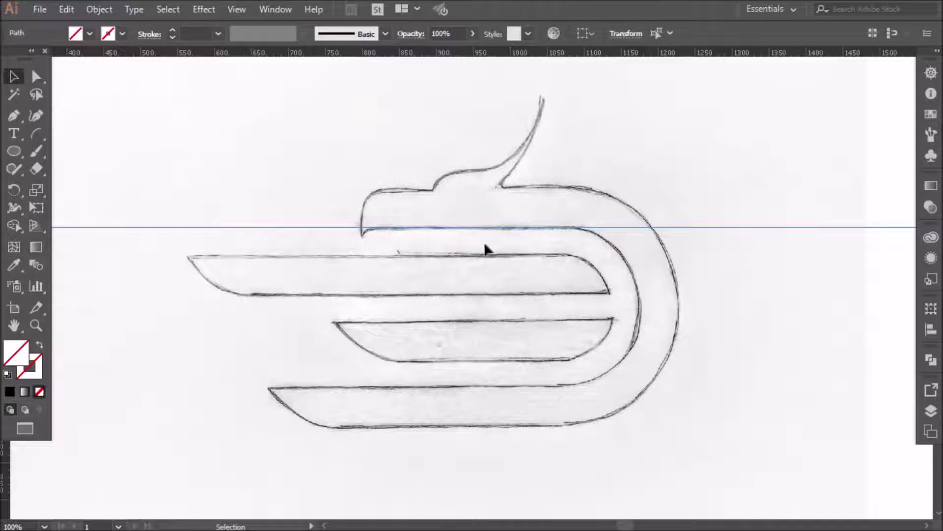
Step: Change the guide colour to red (255, 0, 0) in the Guides & Grid preferences
left_click(294, 267)
left_click(292, 228)
left_click(217, 195)
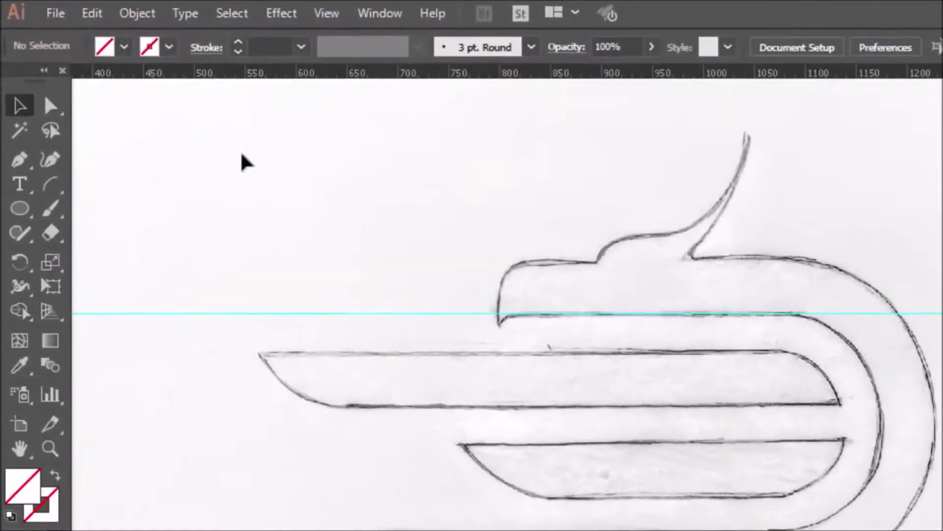
left_click(78, 11)
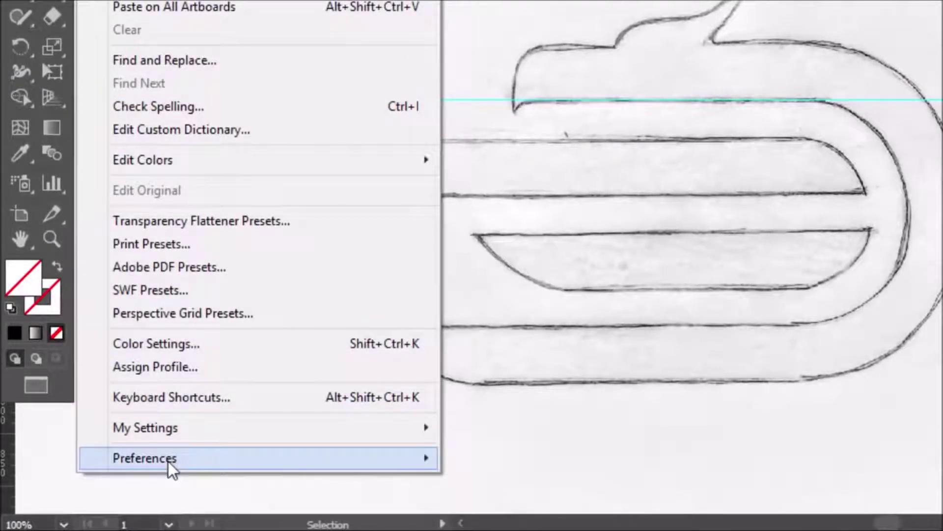
mouse_move(397, 464)
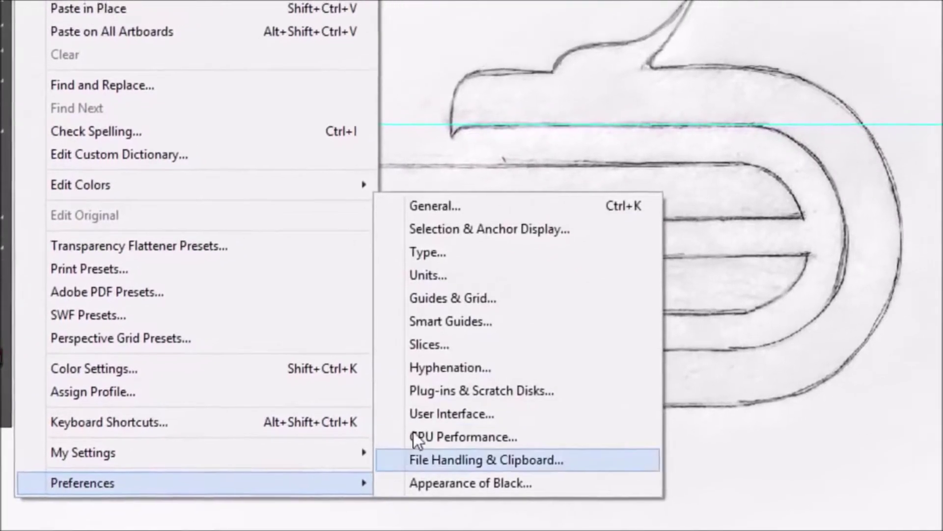
left_click(492, 274)
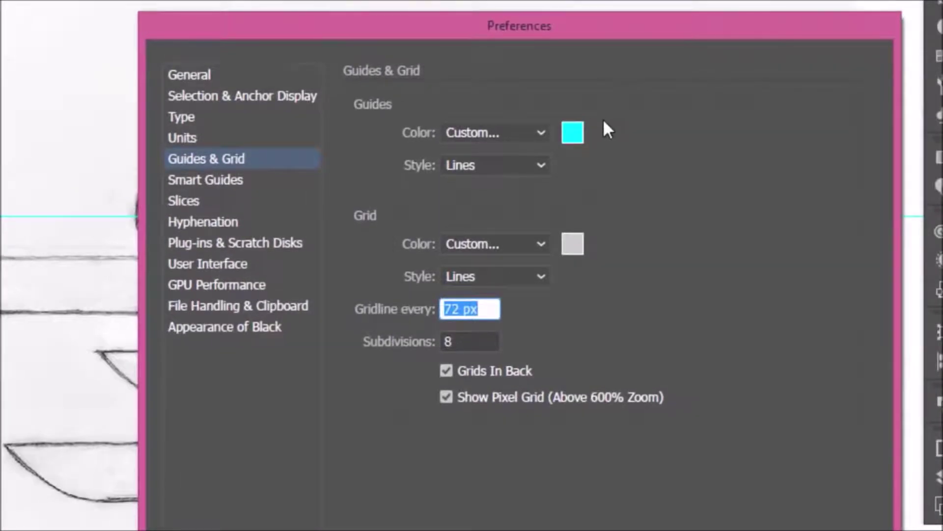
left_click(573, 133)
left_click(79, 183)
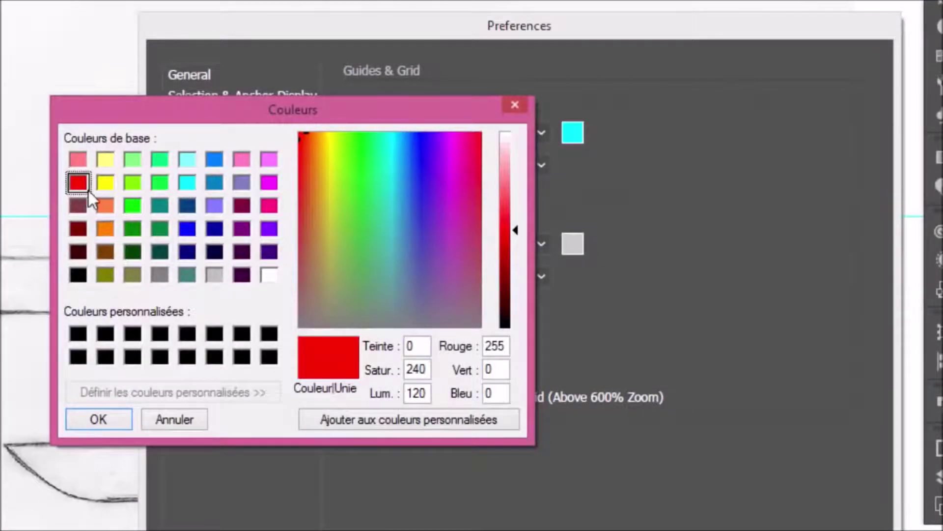
left_click(98, 419)
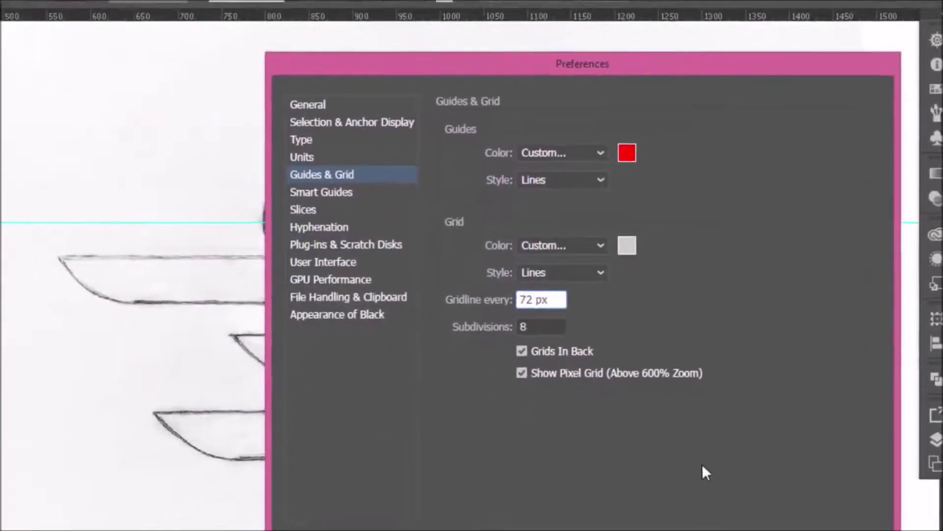
left_click(779, 502)
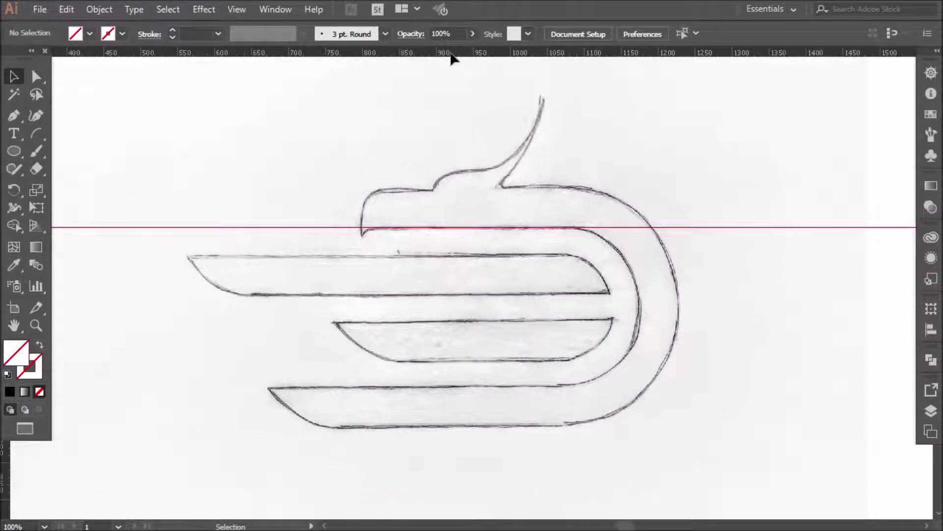
Step: Add two horizontal guides along the upper and lower edges of the sketch's longest wing bar
left_click_drag(453, 95, 490, 256)
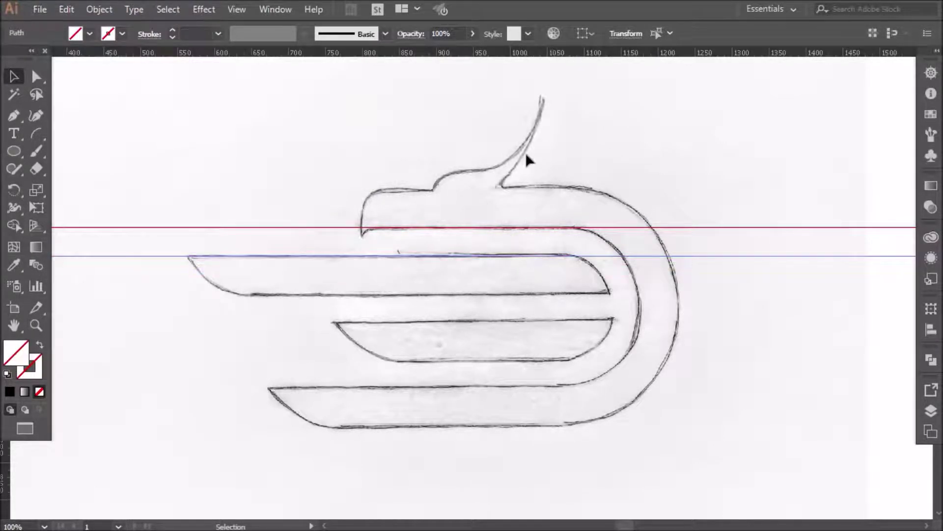
left_click(464, 105)
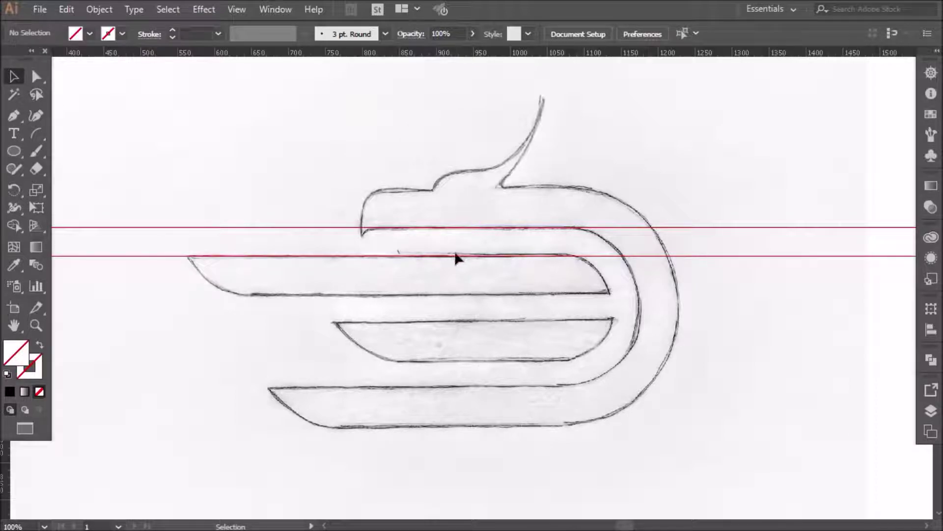
left_click_drag(447, 56, 473, 293)
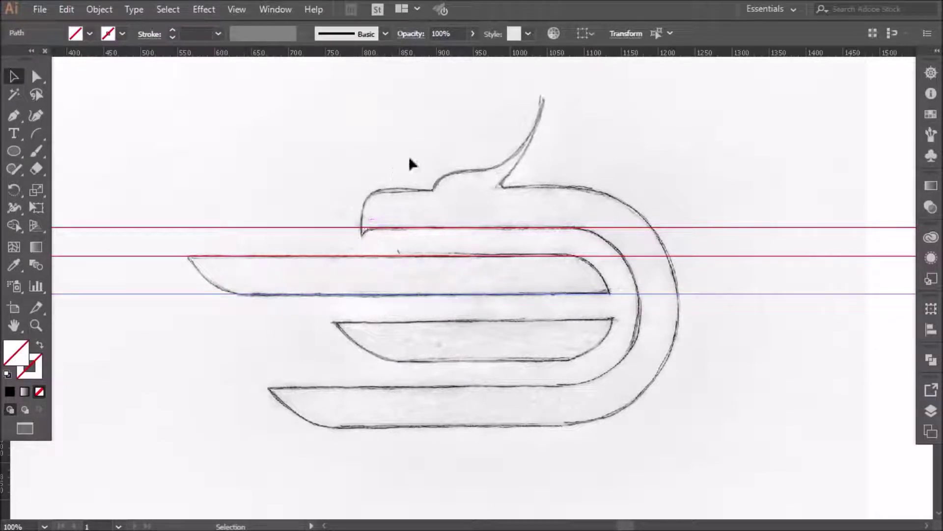
left_click(651, 174)
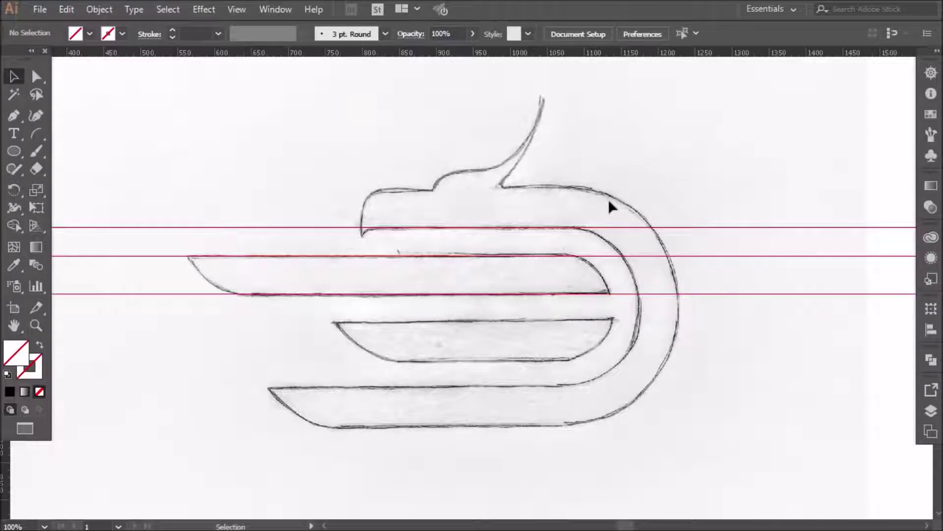
Step: Draw two narrow black-filled rectangles without stroke, one spanning the gap between the first two guides, the other the bar between the second and third
scroll(595, 296, "up", 2)
scroll(595, 296, "down", 1)
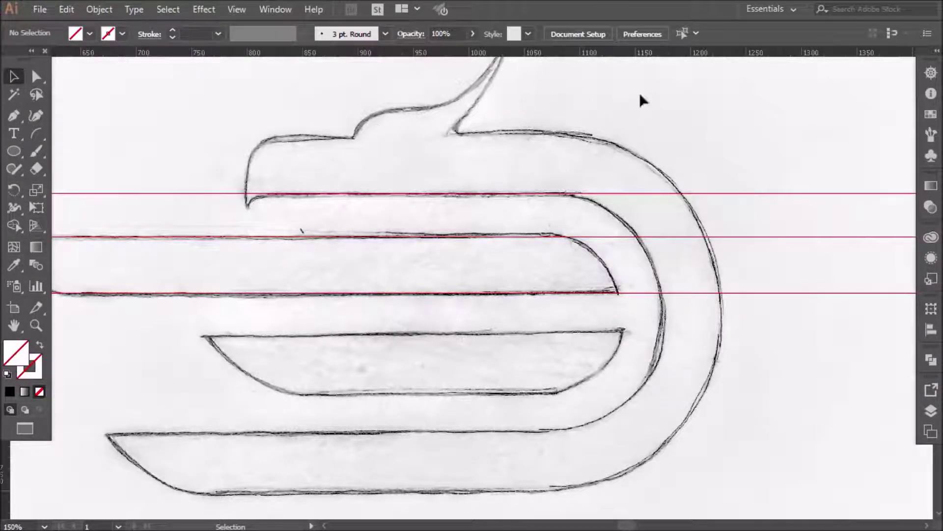
left_click_drag(20, 155, 69, 148)
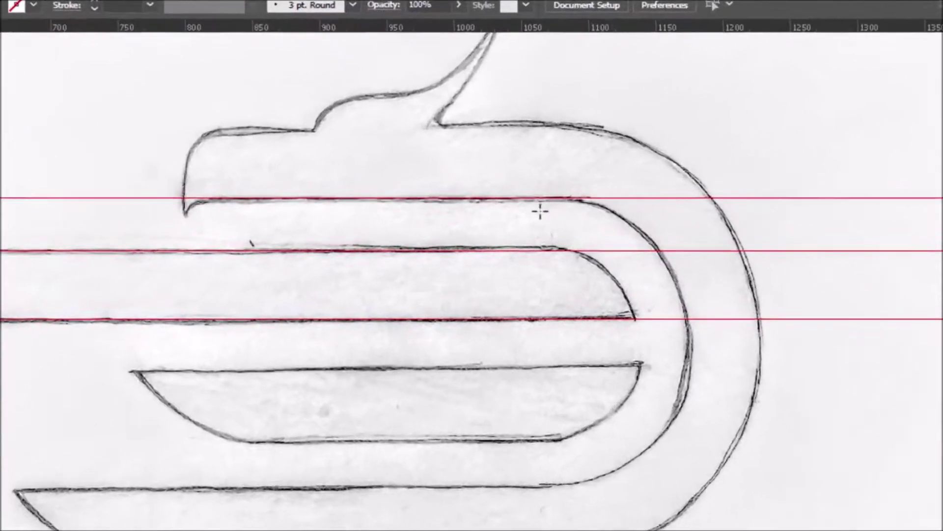
left_click_drag(532, 201, 555, 266)
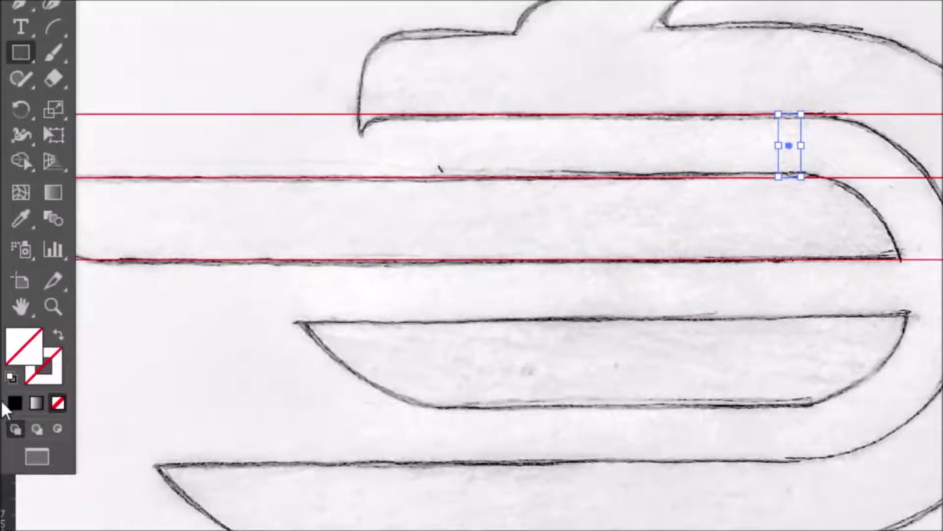
left_click(13, 403)
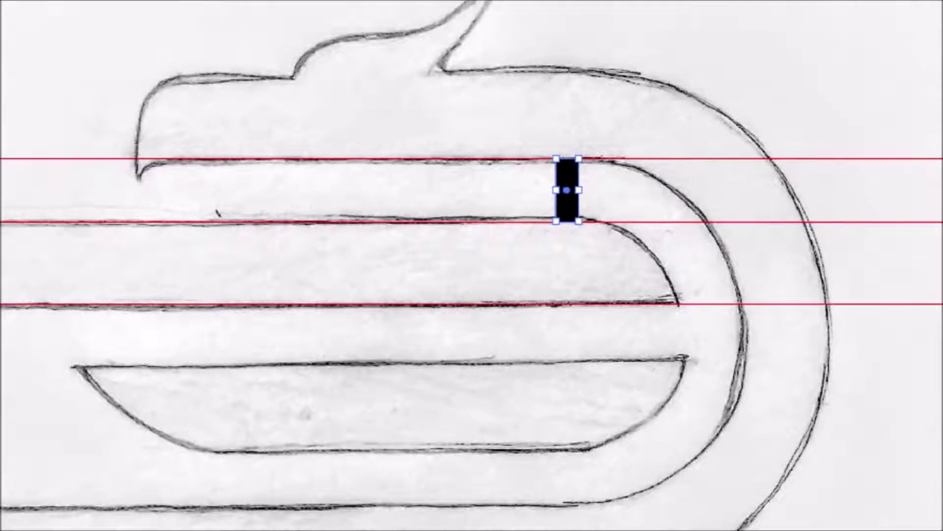
left_click(570, 250)
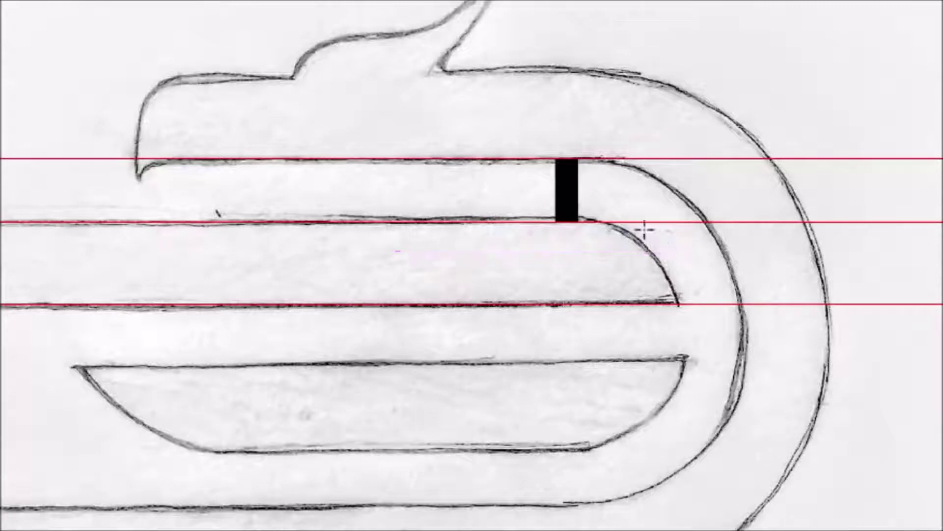
left_click_drag(597, 222, 618, 305)
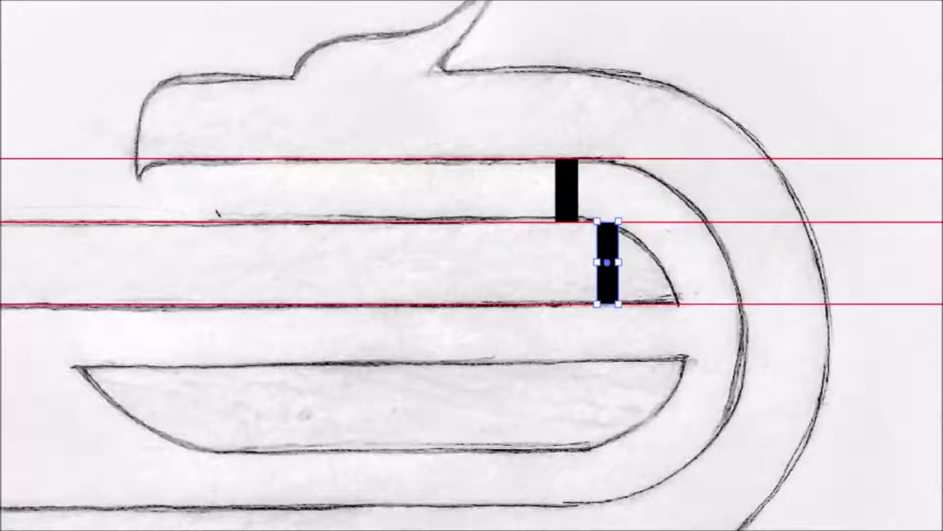
left_click(928, 90)
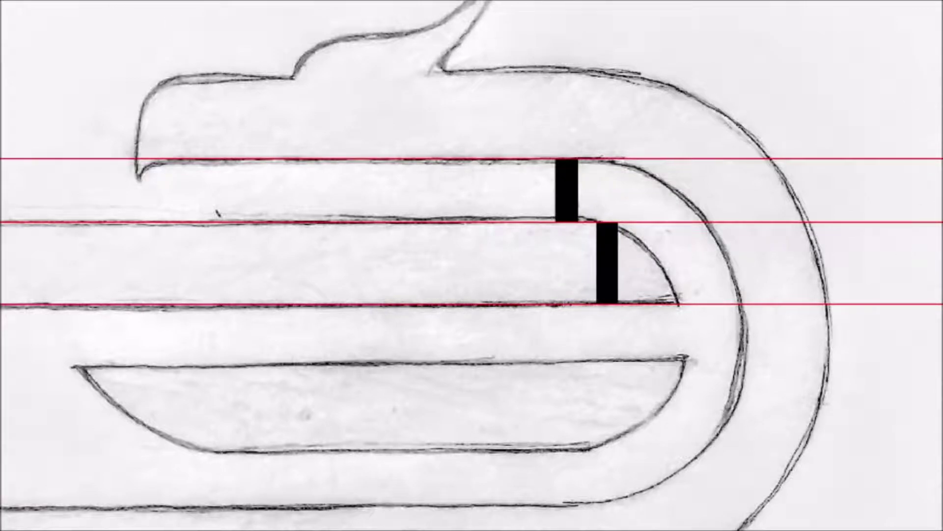
Step: Duplicate both black rectangles straight down so the copies start at the third horizontal guide
left_click(570, 206)
key("alt")
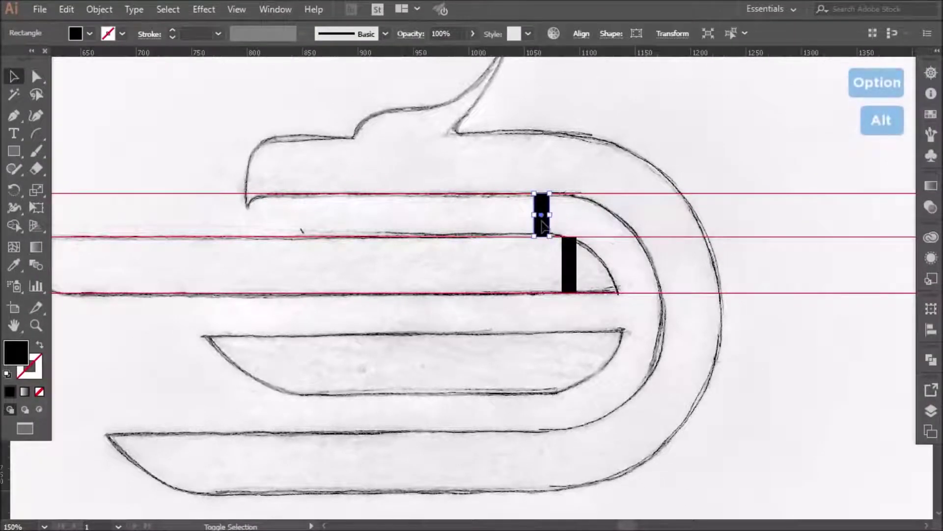
left_click(570, 261, "shift")
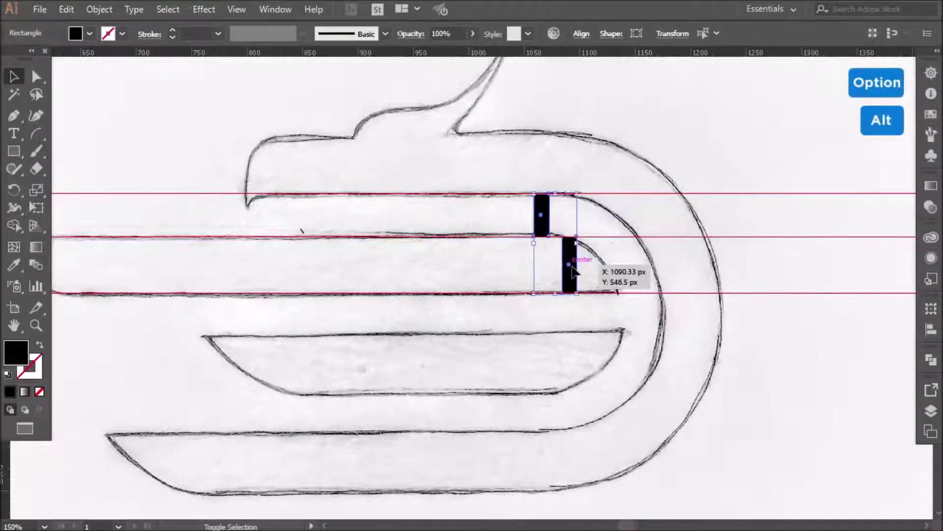
left_click_drag(573, 254, 579, 355)
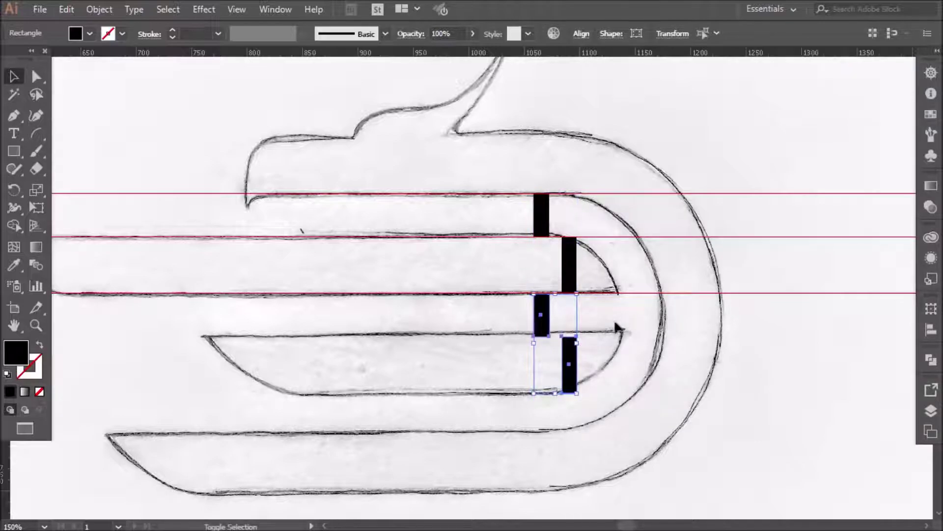
Step: Copy two horizontal guides down to the upper and lower ends of the copied tall rectangle
left_click(641, 298)
left_click_drag(643, 216, 633, 298)
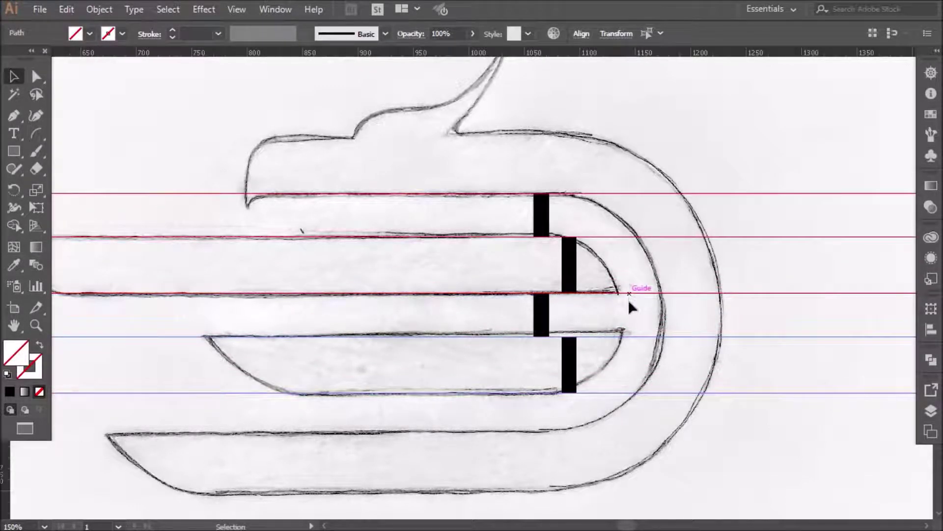
left_click(637, 299)
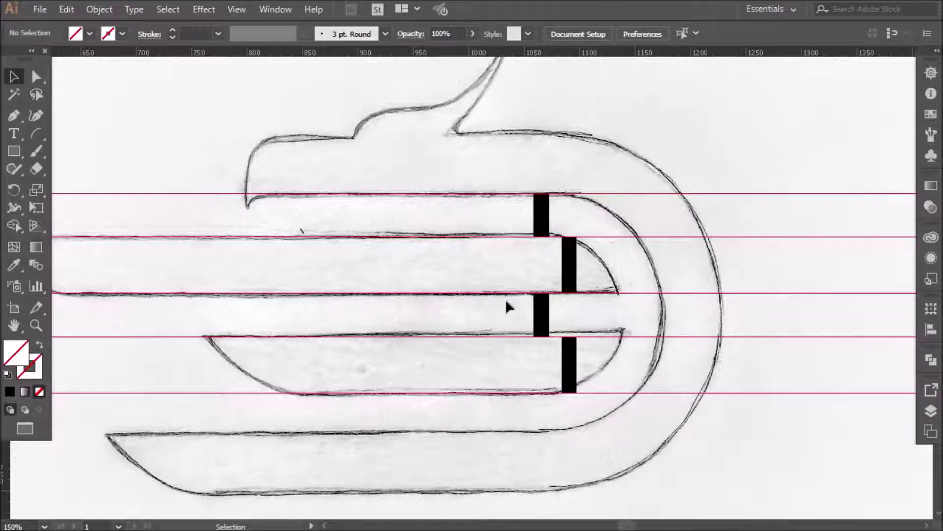
Step: Duplicate the lower pair of black rectangles straight down to span the next gap and the lowest bar
scroll(583, 314, "down", 2)
mouse_move(600, 276)
left_mouse_down()
mouse_move(546, 322)
mouse_move(551, 332)
left_mouse_up()
left_click(678, 204, "shift")
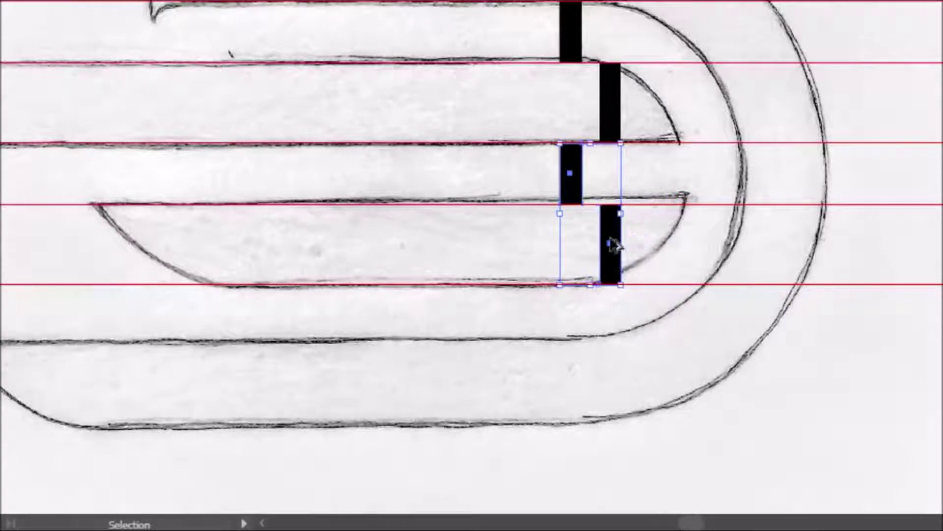
left_click_drag(613, 230, 615, 369)
left_click(681, 343)
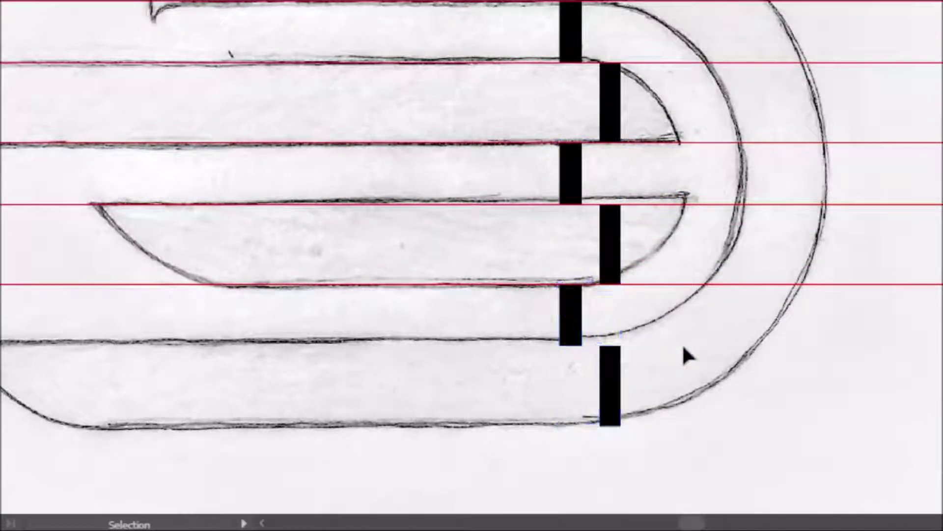
Step: Copy two more horizontal guides down to the upper and lower edges of the lowest bar
left_click_drag(697, 195, 694, 331)
left_click(701, 284, "shift")
left_click_drag(702, 290, 697, 426)
left_click(701, 467)
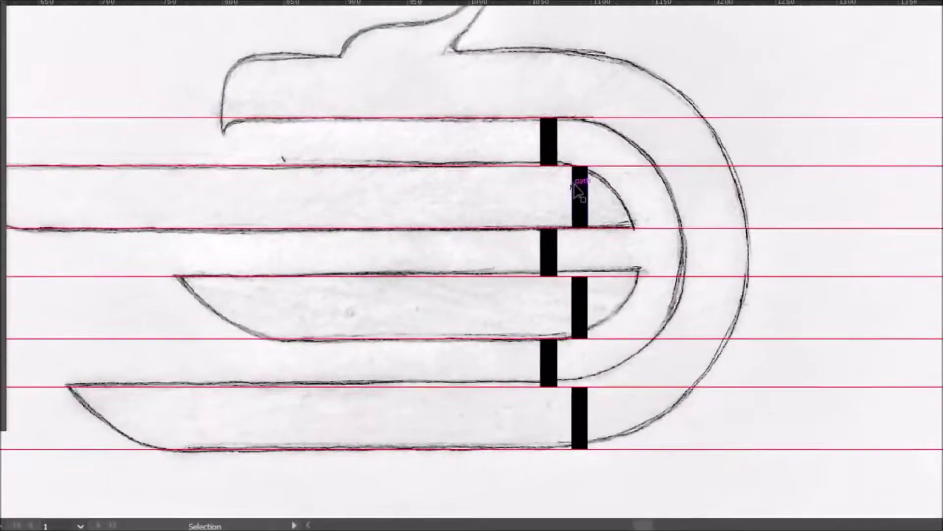
Step: Copy the tall rectangle above the uppermost guide and place a copied guide along its upper end
scroll(577, 189, "up", 2)
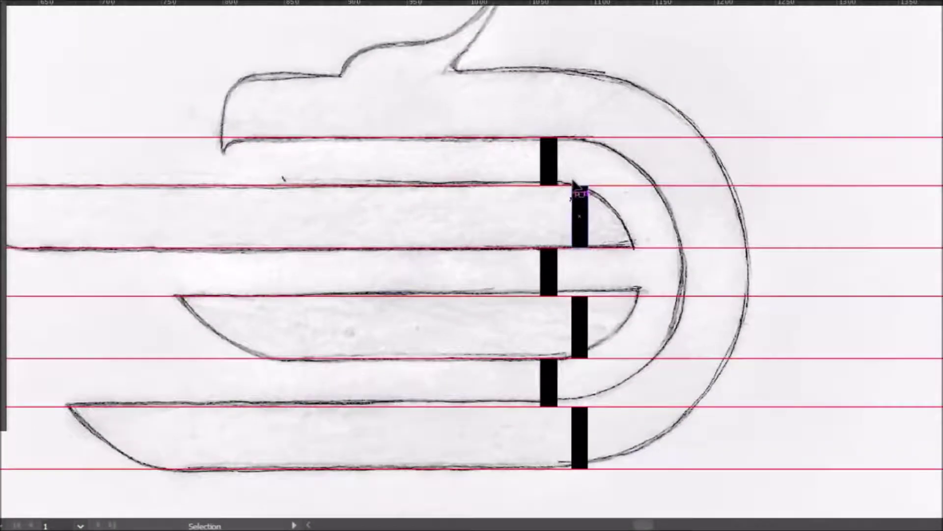
left_click_drag(580, 238, 577, 127)
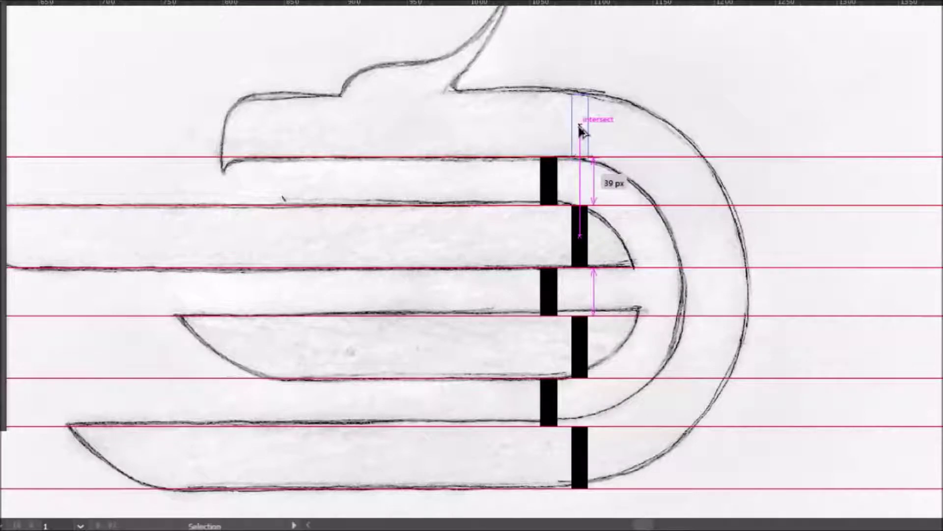
left_click(622, 158)
left_click_drag(623, 157, 632, 94)
left_click(617, 142)
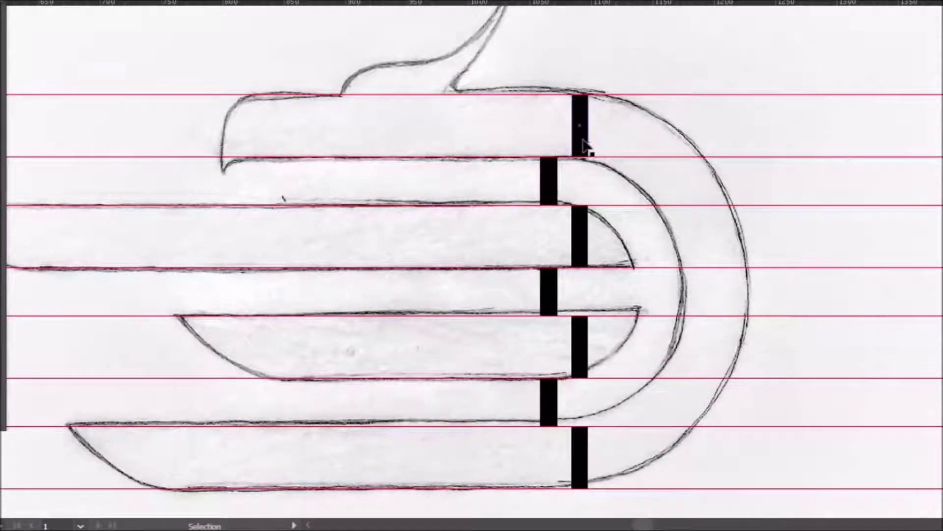
Step: Delete the five lower black rectangles, keeping only the uppermost tall one and the short one below it
left_click(580, 231)
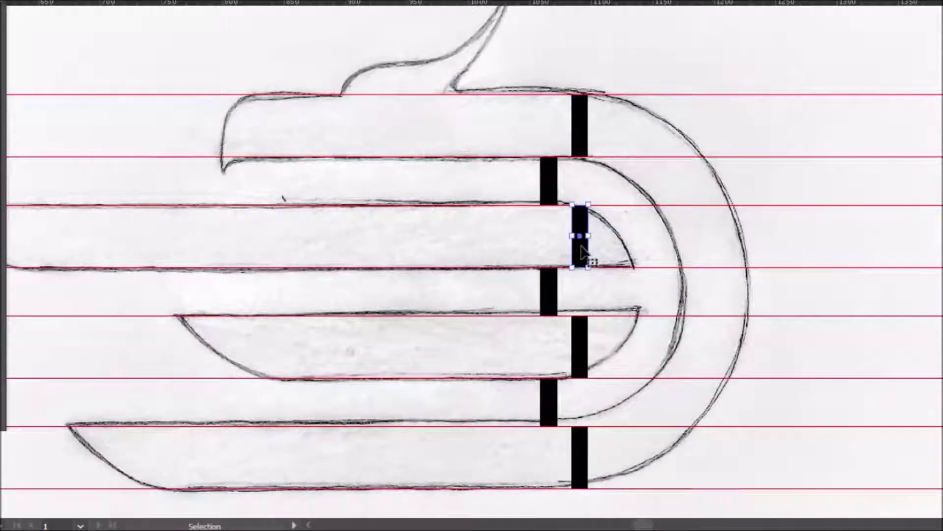
key("Delete")
left_click(551, 292)
key("Delete")
left_click(582, 344)
key("Delete")
left_click(550, 400)
key("Delete")
left_click(579, 449)
key("Delete")
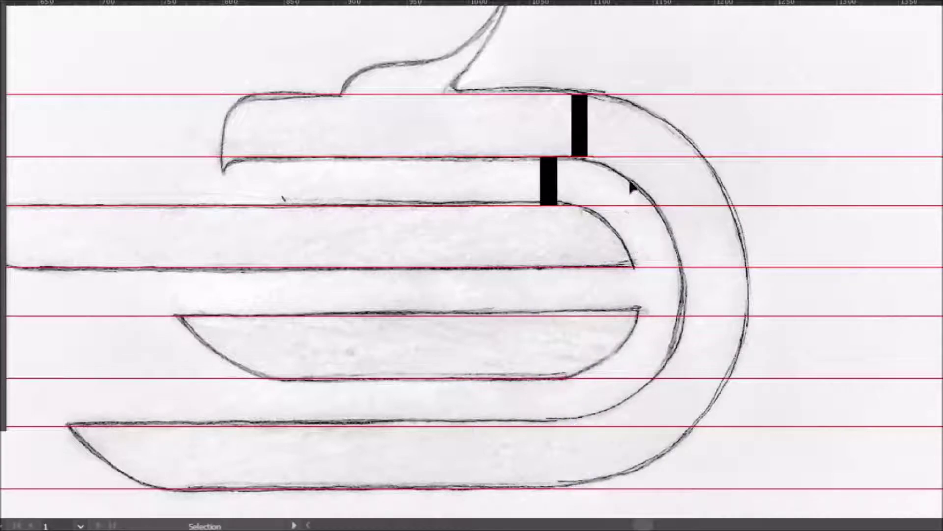
Step: Rotate the two remaining black rectangles together by 90 degrees so they lie horizontally
left_click(581, 127)
left_click(549, 180, "shift")
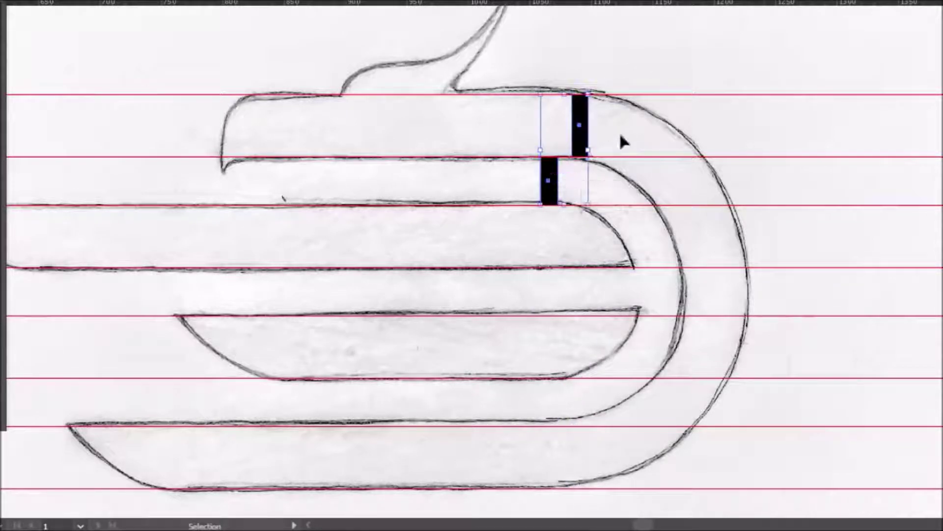
scroll(614, 128, "up", 2)
left_click_drag(592, 127, 658, 205)
left_click(705, 167)
scroll(707, 172, "down", 2)
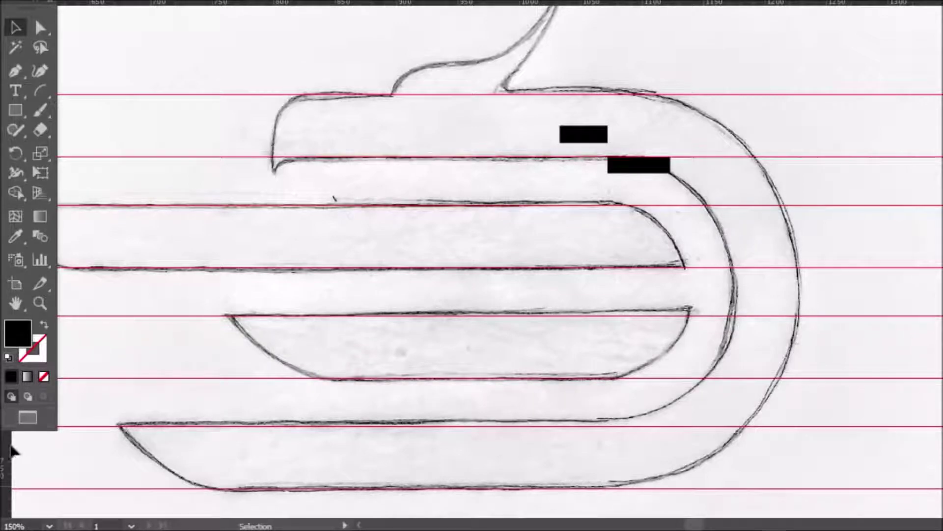
Step: Add a vertical guide at the outermost point of the large curve and move the longer rectangle inside it, its end touching the guide
left_click_drag(11, 448, 801, 320)
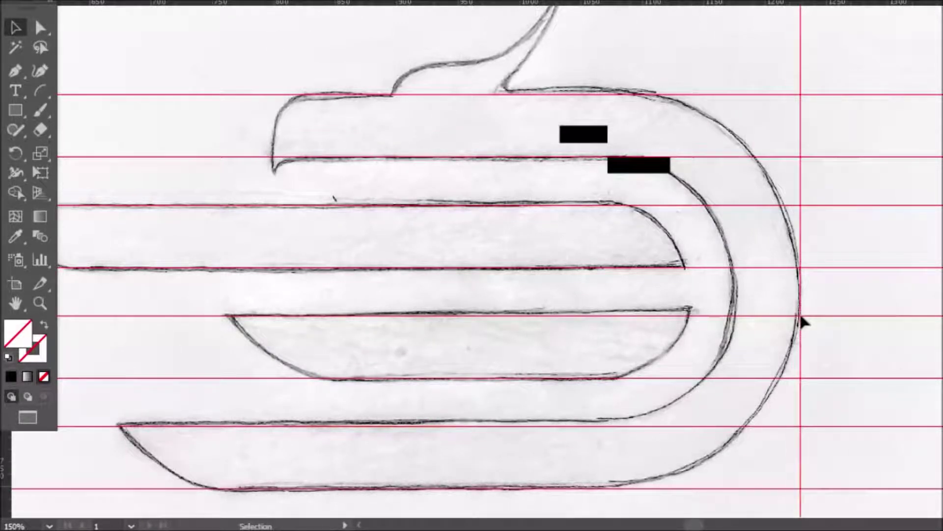
left_click(657, 127)
left_click_drag(637, 174, 766, 265)
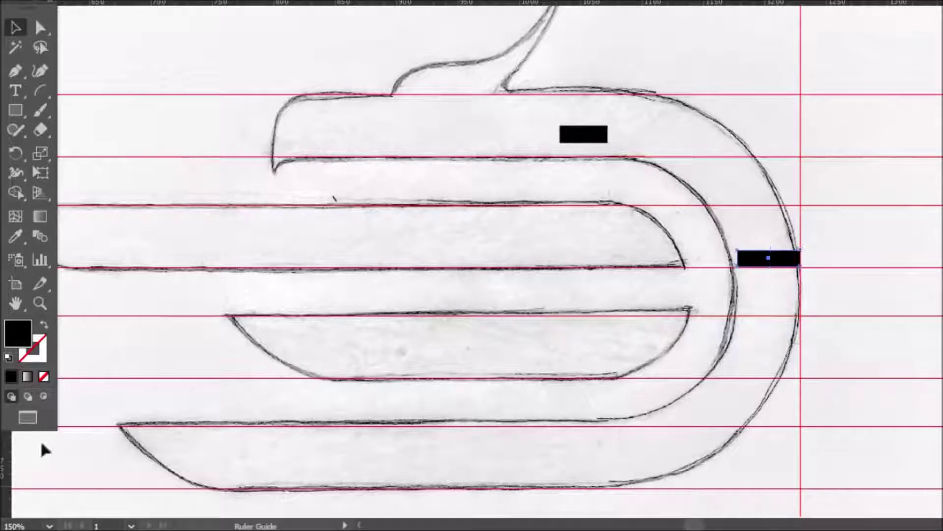
Step: Add a vertical guide at the longer rectangle's inner end and move the shorter rectangle into the gap, its end touching that guide
left_click_drag(737, 369, 737, 364)
left_click(860, 243)
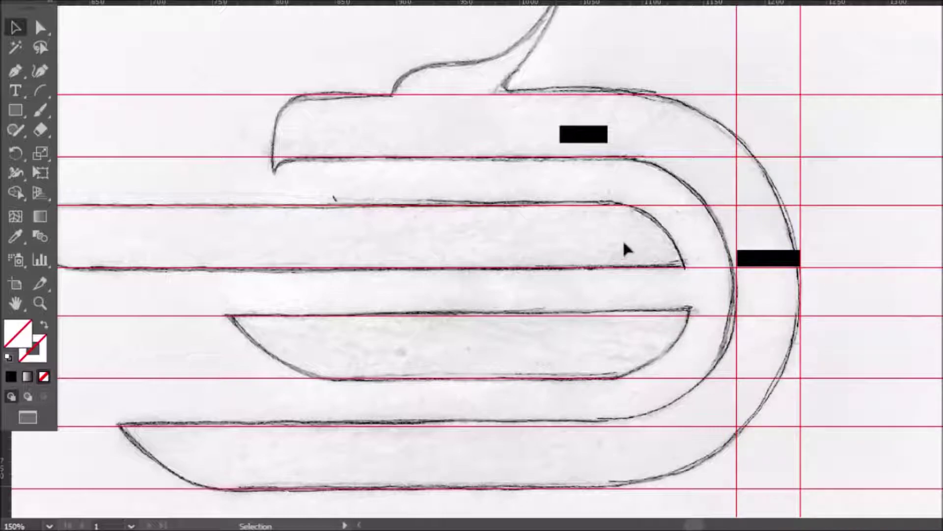
left_click_drag(596, 139, 712, 292)
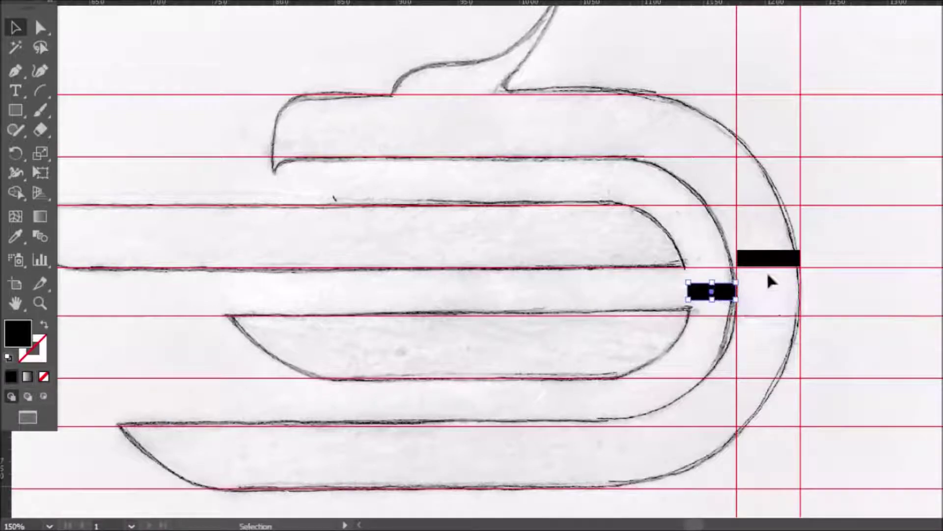
scroll(749, 303, "up", 4)
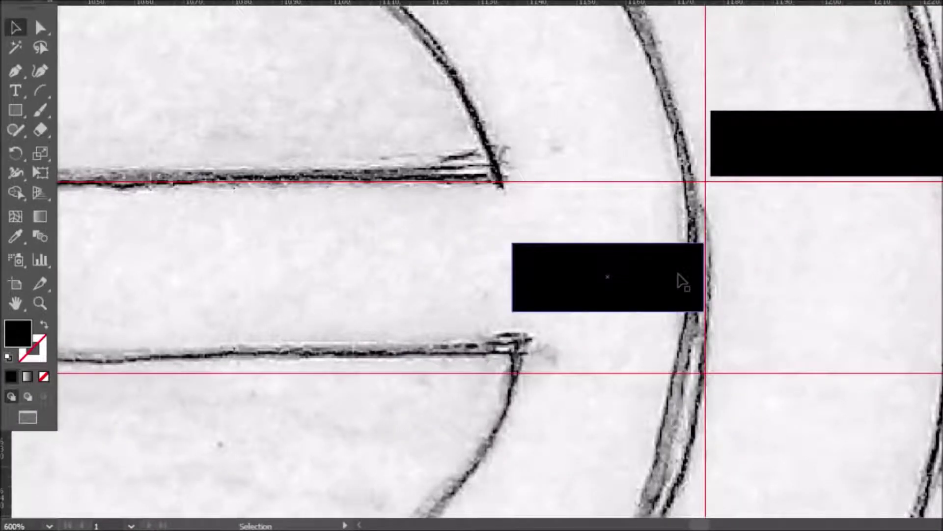
left_click_drag(684, 278, 689, 278)
left_click(754, 280)
Step: Add a vertical guide at the shorter rectangle's inner end, where the middle bars stop
scroll(740, 298, "down", 2)
scroll(740, 298, "down", 3)
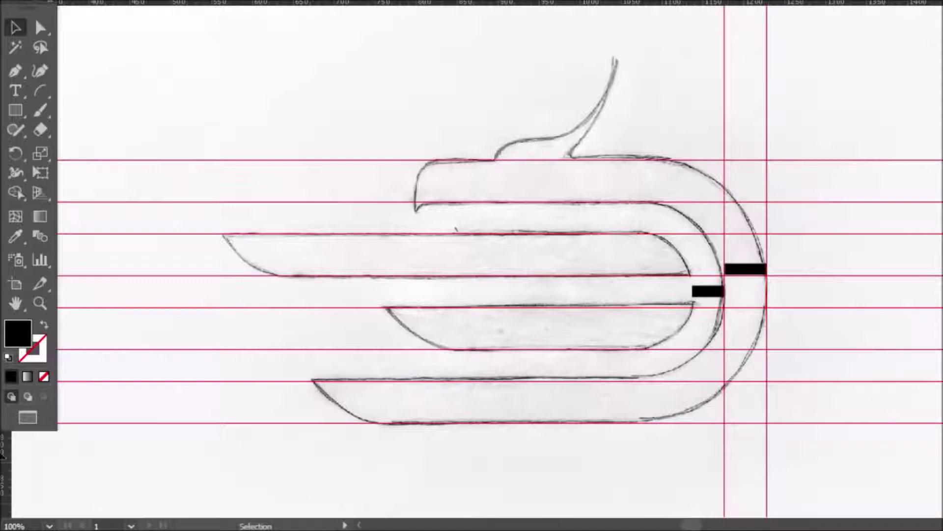
left_click_drag(3, 454, 693, 409)
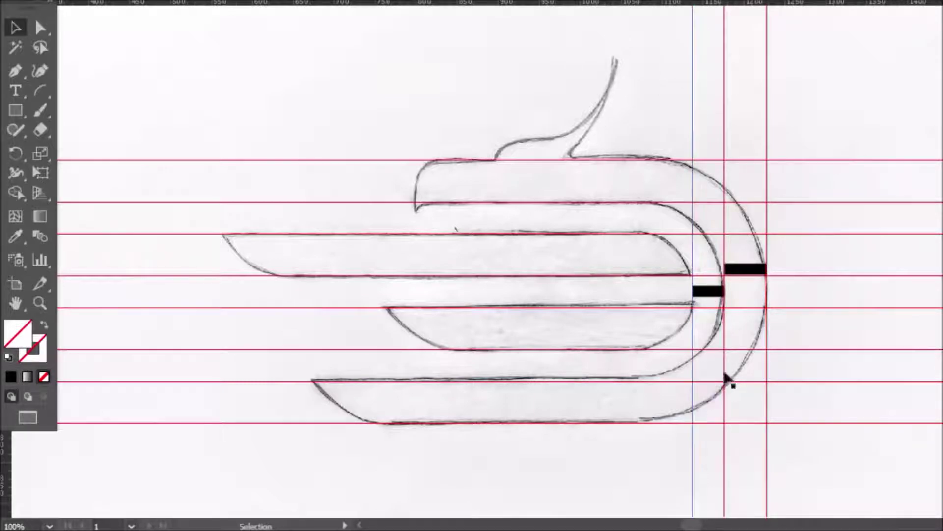
scroll(718, 326, "up", 2)
scroll(701, 329, "down", 1)
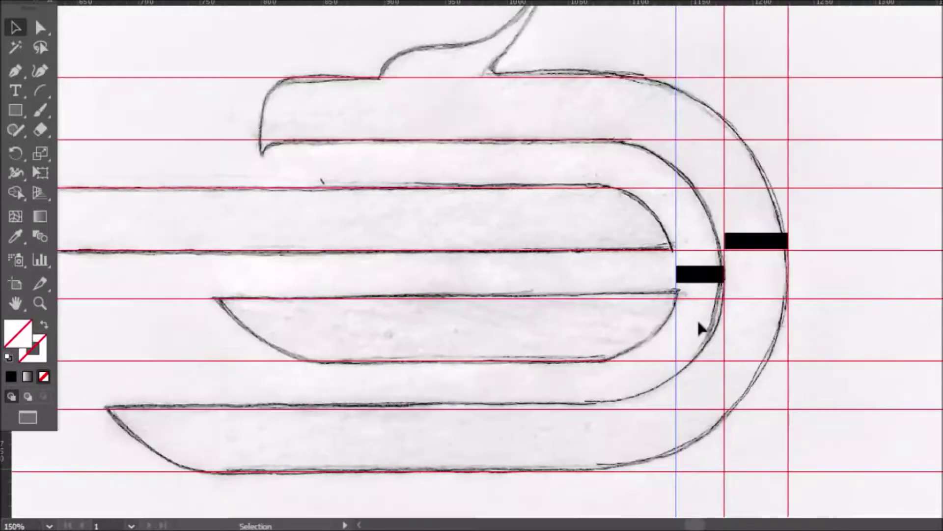
left_click(680, 311)
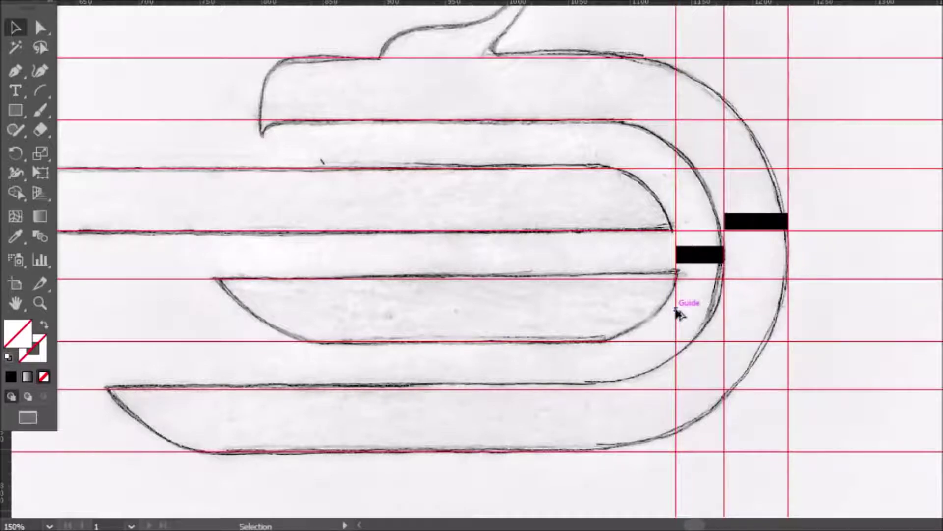
scroll(677, 313, "down", 1)
left_click(677, 314)
Step: Add a vertical guide at the beak tip and another two longer-rectangle widths outside it, using end-to-end copies as spacers on the lowest bar
left_click_drag(7, 445, 399, 196)
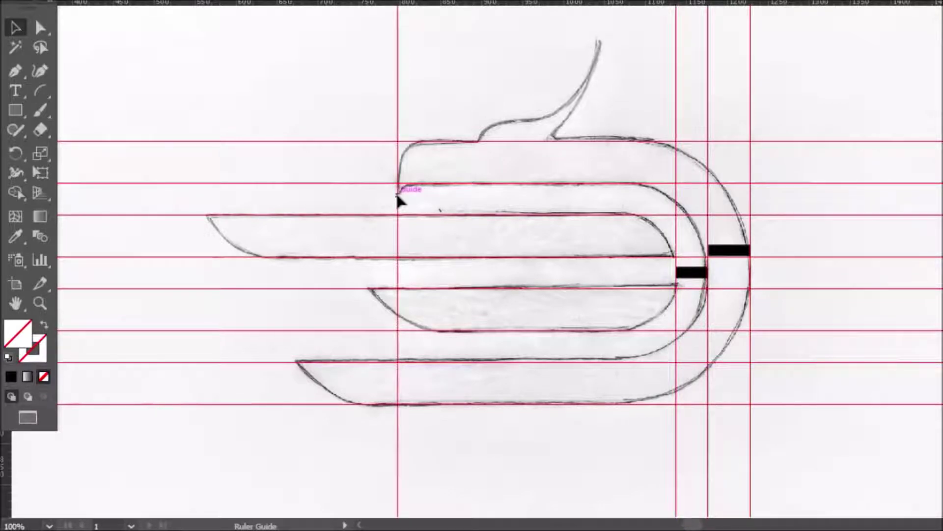
left_click_drag(731, 251, 292, 409)
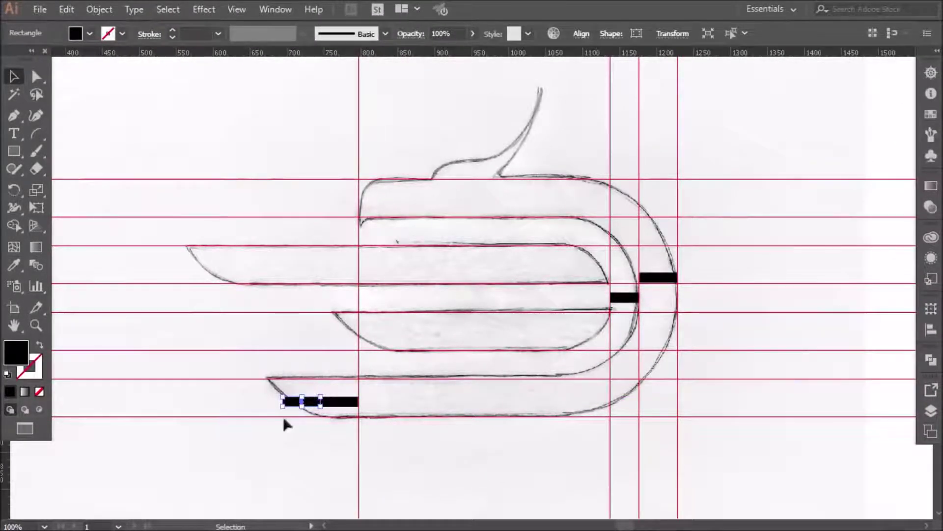
left_click_drag(2, 474, 281, 433)
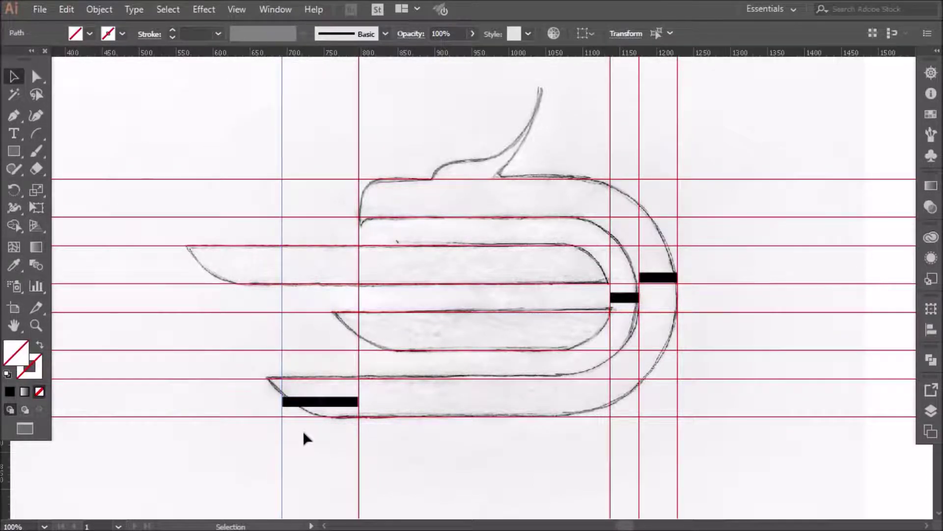
Step: Copy the spacer pair onto the longest bar, against the newest guide, and add a vertical guide at its outer end
left_click(306, 390)
mouse_move(328, 401)
left_mouse_down()
mouse_move(336, 406)
mouse_move(319, 412)
mouse_move(336, 414)
mouse_move(258, 288)
mouse_move(260, 265)
left_mouse_up()
left_click_drag(5, 457, 206, 314)
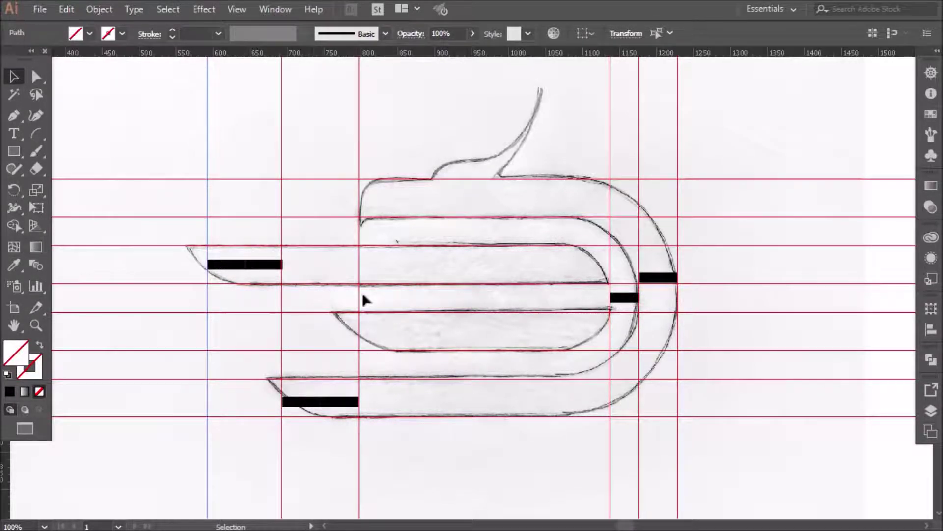
Step: Delete all the black spacer rectangles, keeping only the guides over the sketch
left_click(254, 269)
key("Delete")
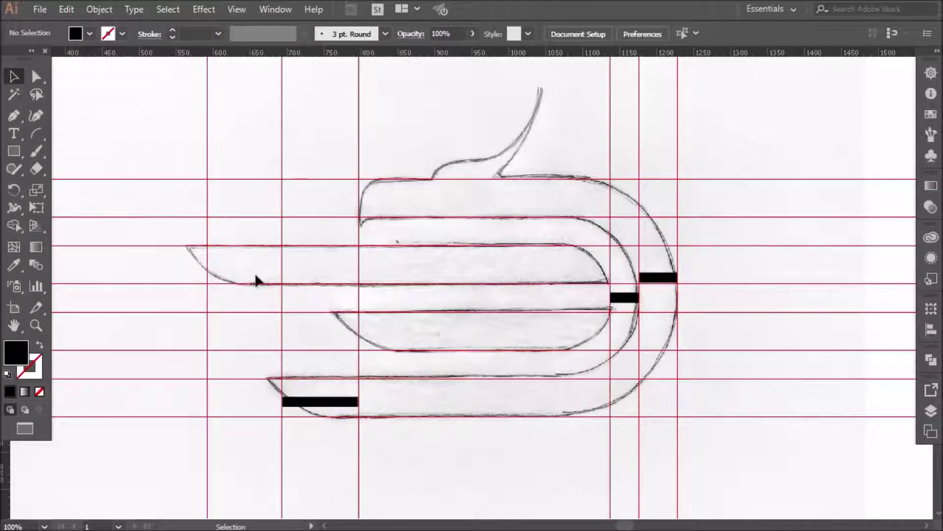
left_click_drag(307, 389, 327, 409)
key("Delete")
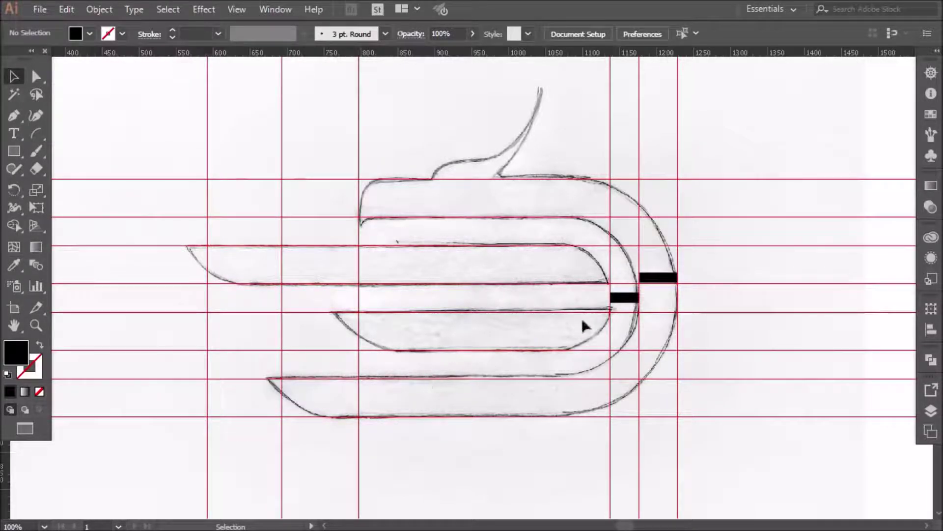
left_click(623, 296)
key("Delete")
left_click(661, 278)
key("Delete")
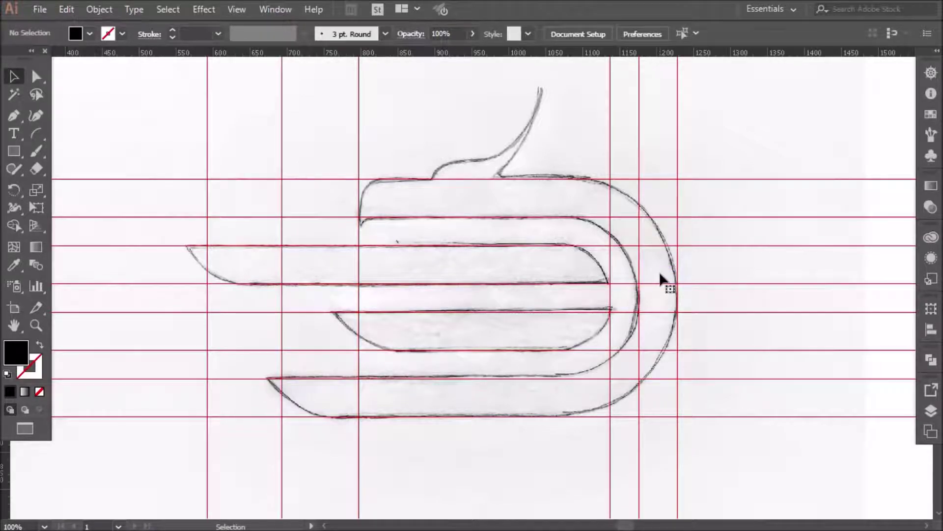
Step: Add a horizontal guide along the flat upper edge of the shape above the head and lock the guides
left_click_drag(456, 53, 478, 160)
left_click(450, 133)
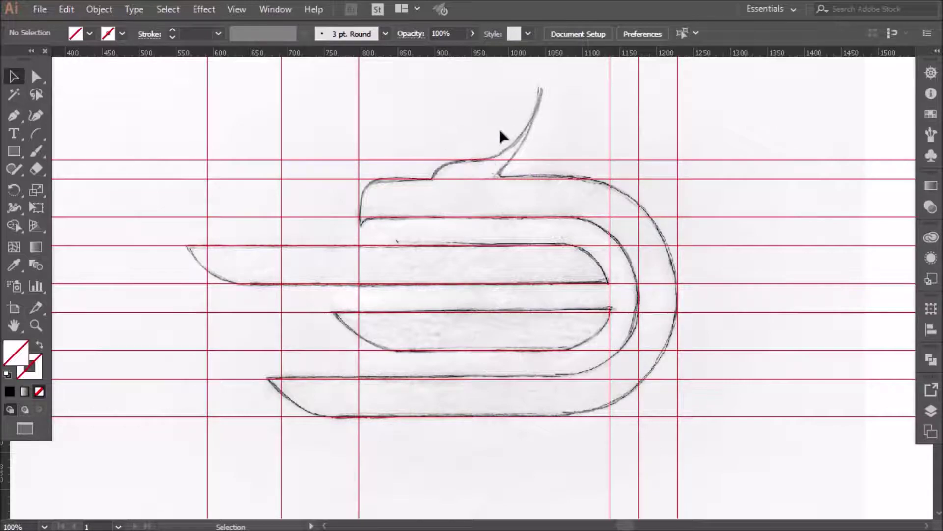
right_click(777, 94)
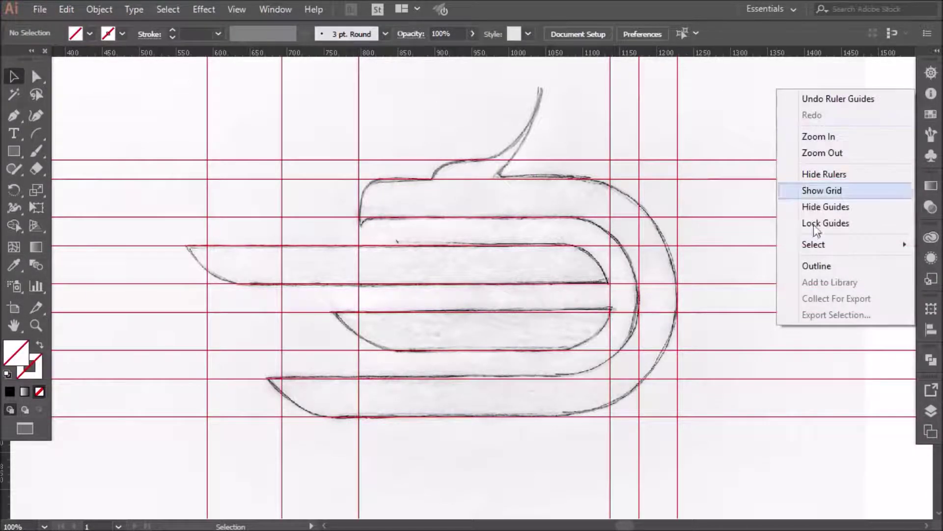
left_click(828, 226)
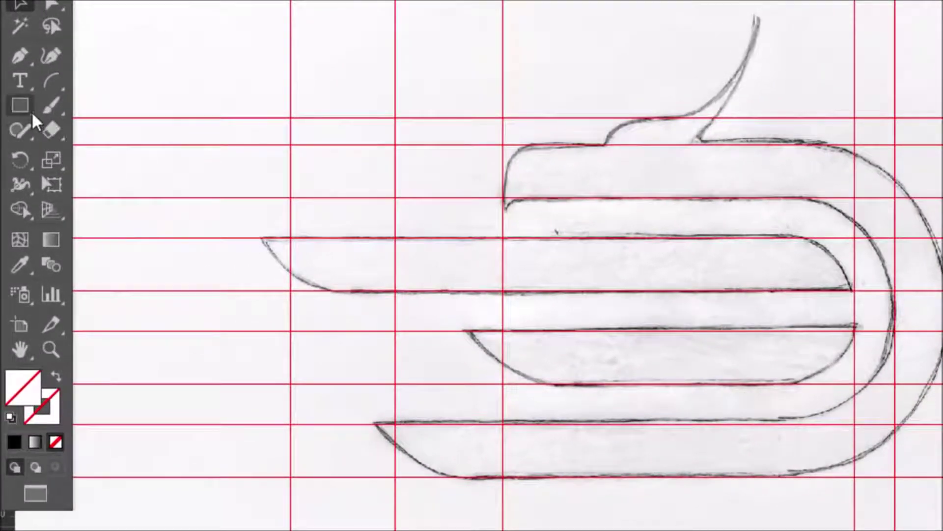
Step: Draw a black-filled rectangle over the uppermost bar, from the beak guide to the guide where the middle bars end
left_click(33, 115)
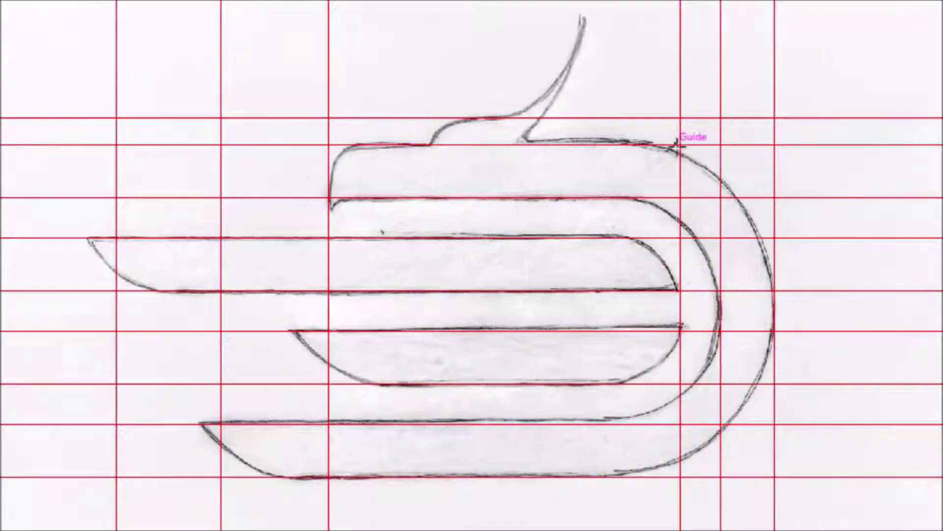
left_click_drag(678, 145, 329, 198)
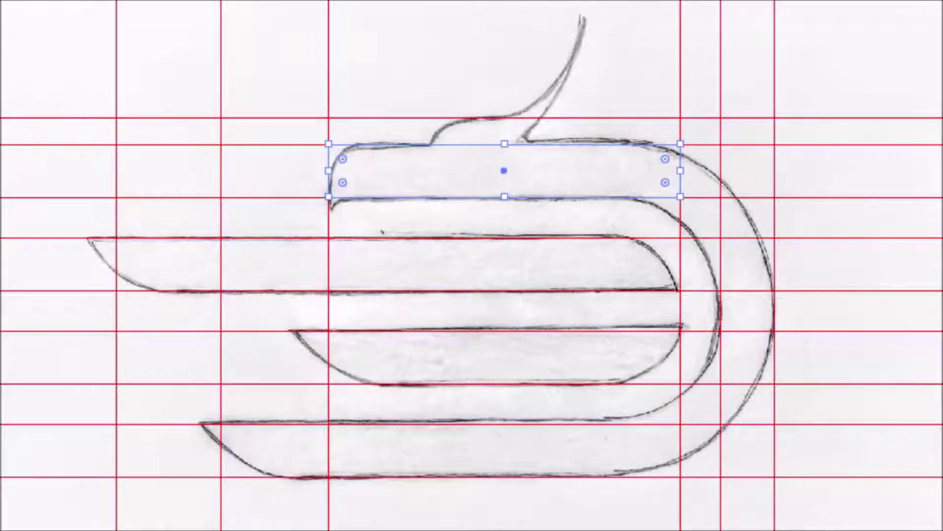
key("comma")
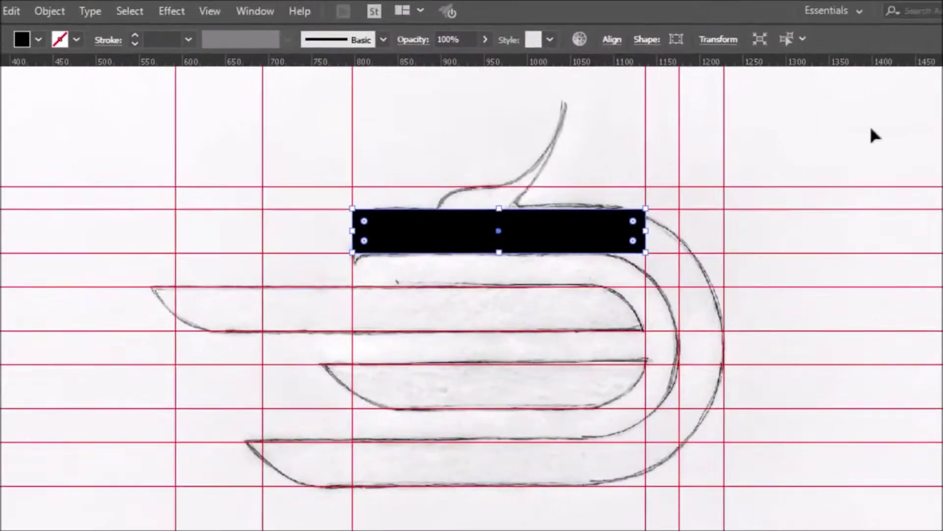
Step: Lower the opacity of the uppermost bar's rectangle to 44%
left_click(484, 38)
left_click(451, 59)
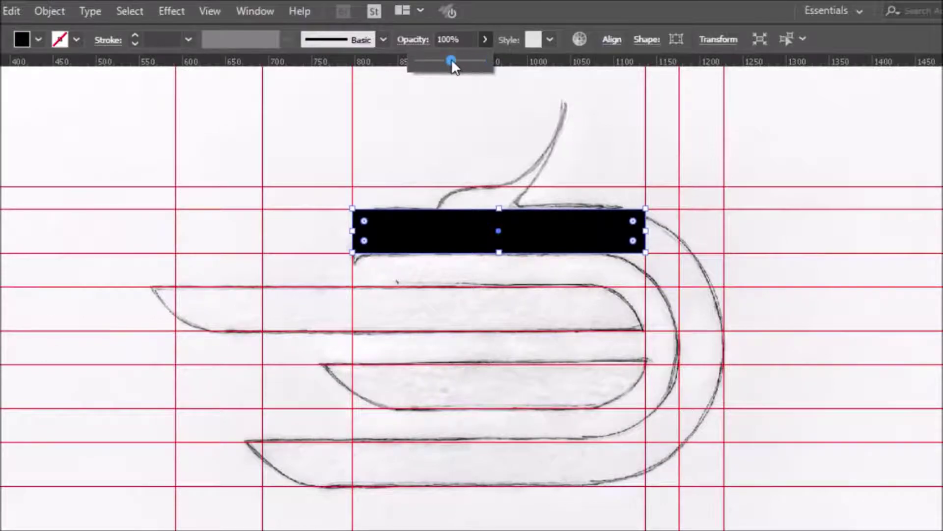
left_click_drag(447, 58, 445, 59)
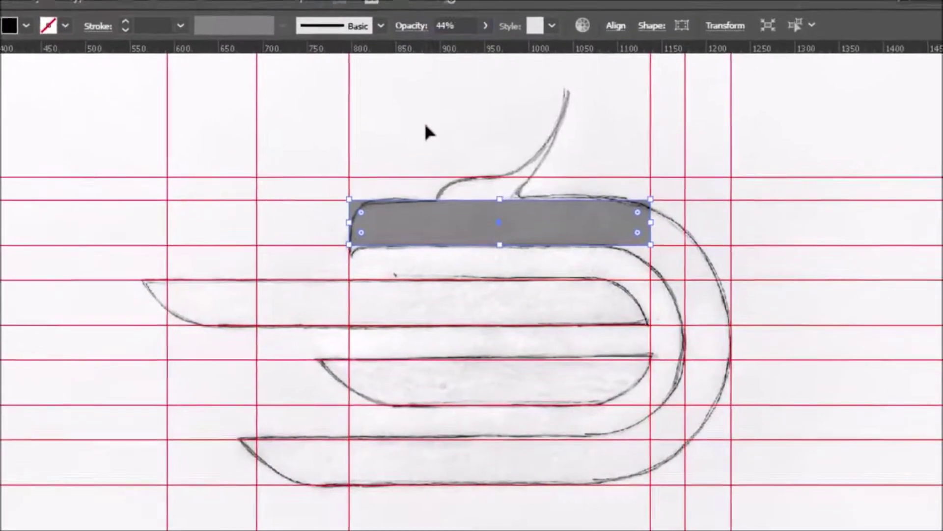
Step: Copy the bar rectangle onto the second bar and extend its outer end to the outermost wing guide
key("alt")
left_click_drag(542, 184, 551, 268)
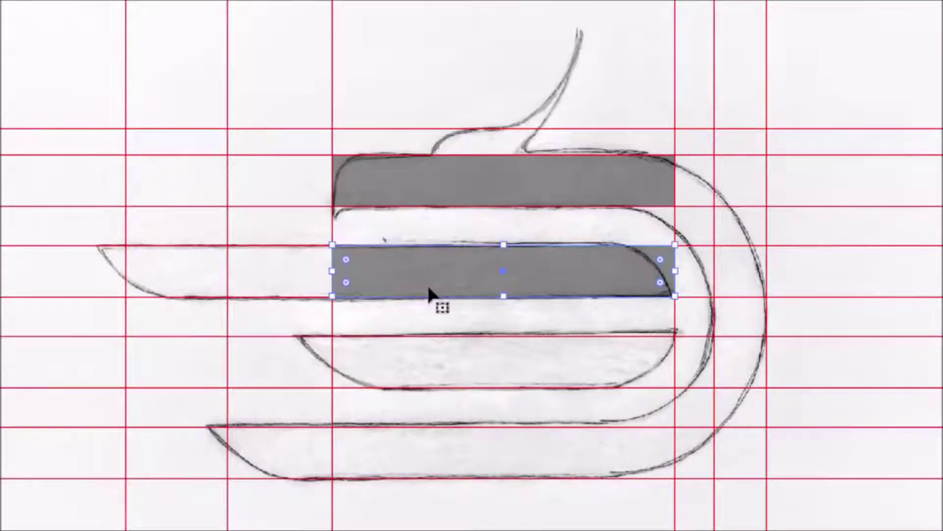
left_click_drag(334, 271, 124, 275)
Step: Copy the bar rectangle onto the third and fourth bars and extend the lowest one to the middle wing guide
left_click_drag(482, 199, 471, 455)
left_click(393, 422)
left_click_drag(329, 452, 227, 452)
left_click(287, 485)
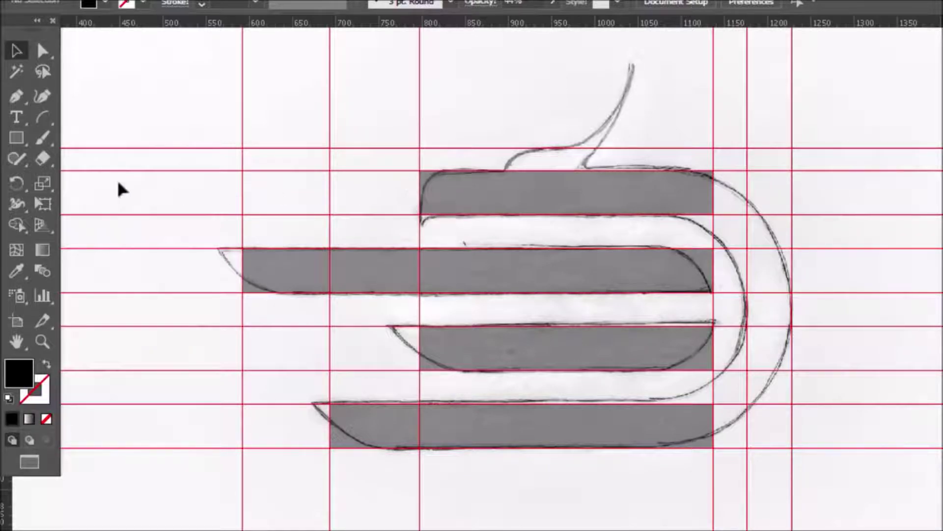
Step: Draw a circle about 70 px wide in the uppermost bar's beak-side upper corner, with a black outline and no fill
left_click(19, 139)
left_click_drag(22, 141, 68, 179)
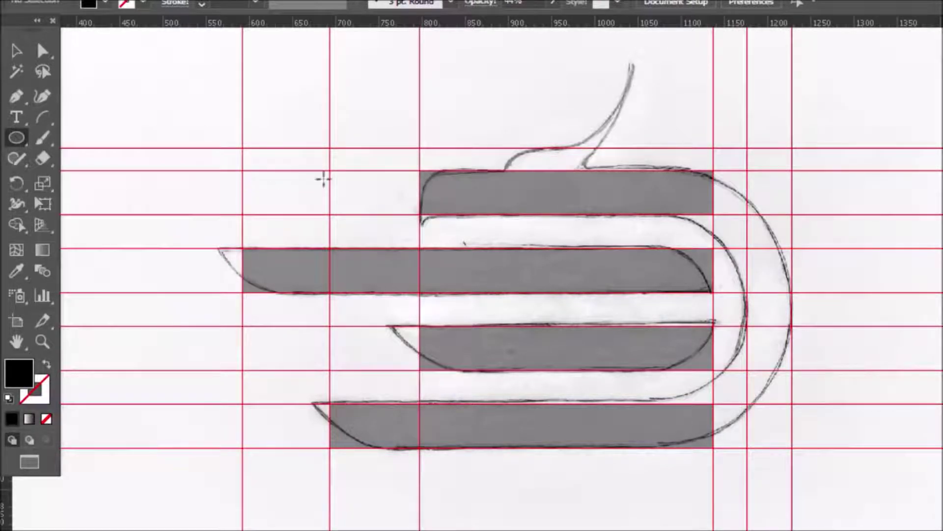
left_click_drag(419, 169, 449, 212)
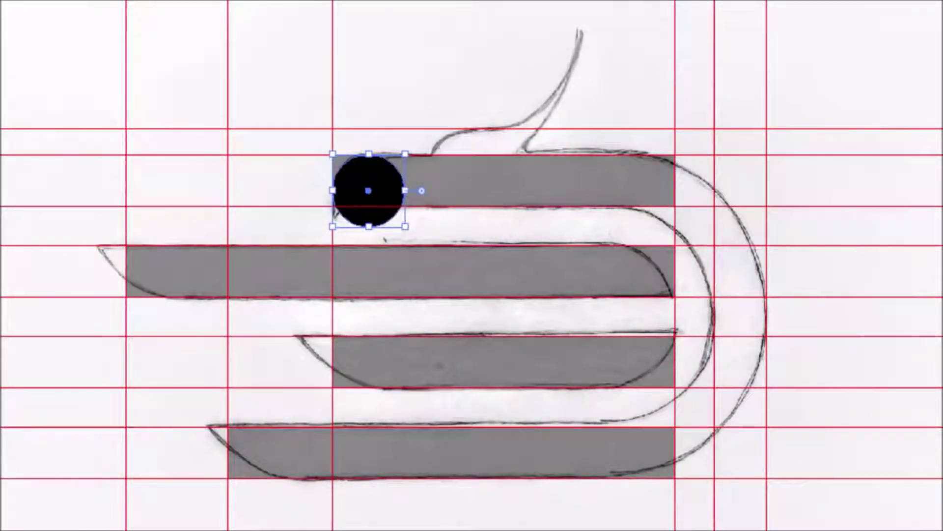
key("slash")
left_click(127, 79)
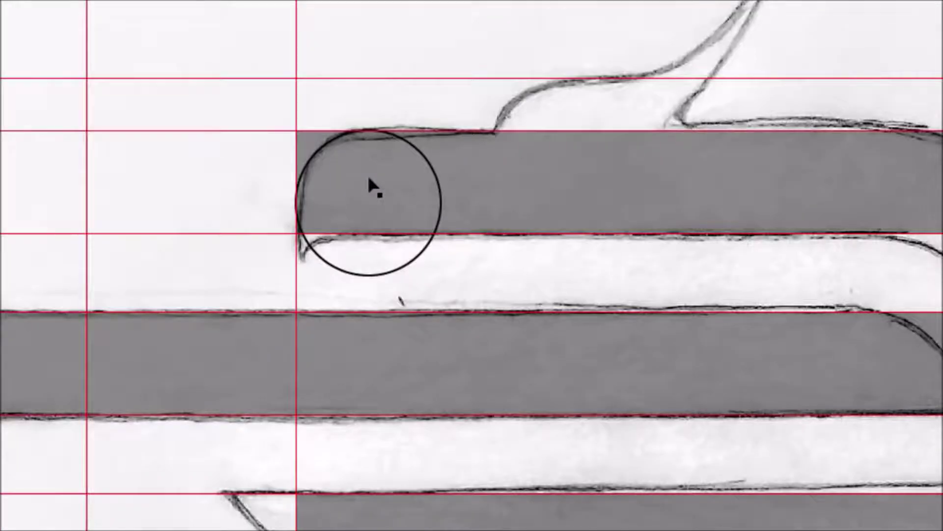
Step: Select the circle and the uppermost bar and remove the corner area outside the circle with the Shape Builder tool
left_click(420, 150)
left_click(492, 160, "shift")
key("shift")
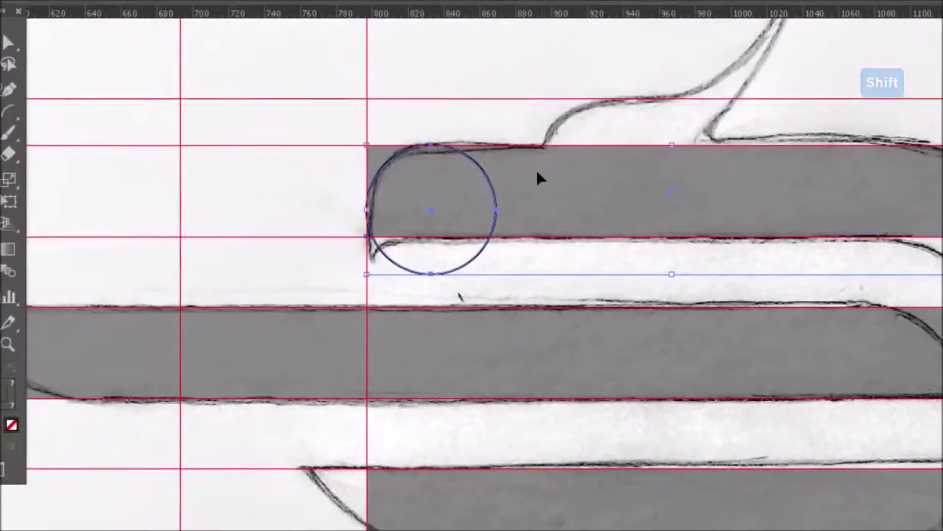
key("shift+m")
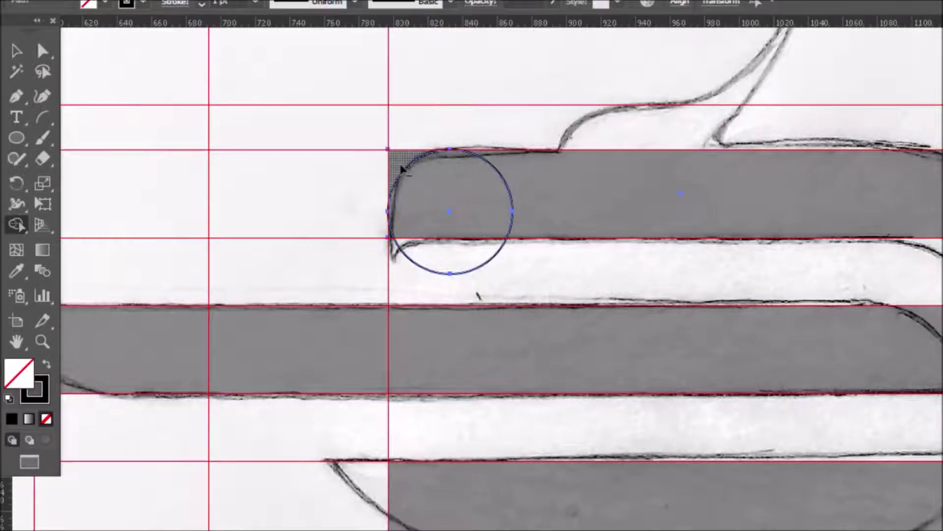
left_click(402, 170, "alt")
left_click(17, 51)
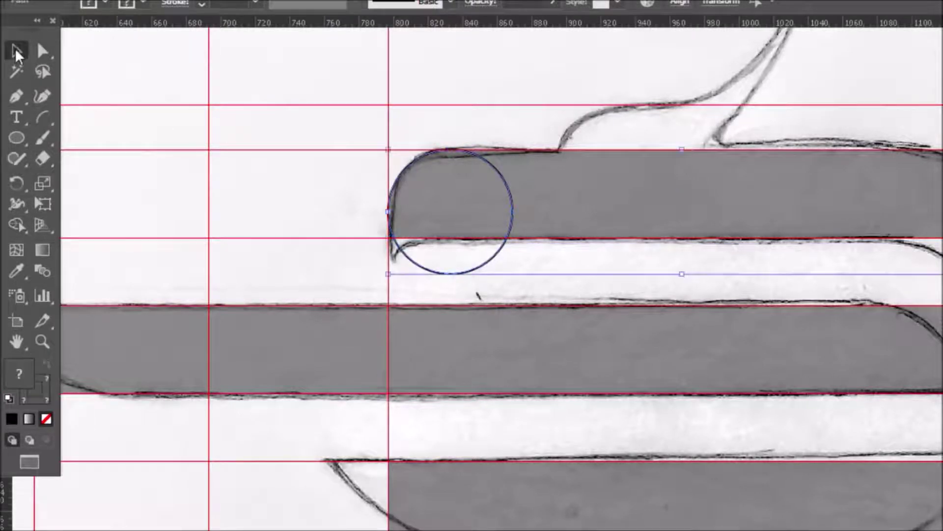
Step: Delete the helper circle from the rounded corner of the uppermost bar
left_click(98, 76)
left_click(491, 267)
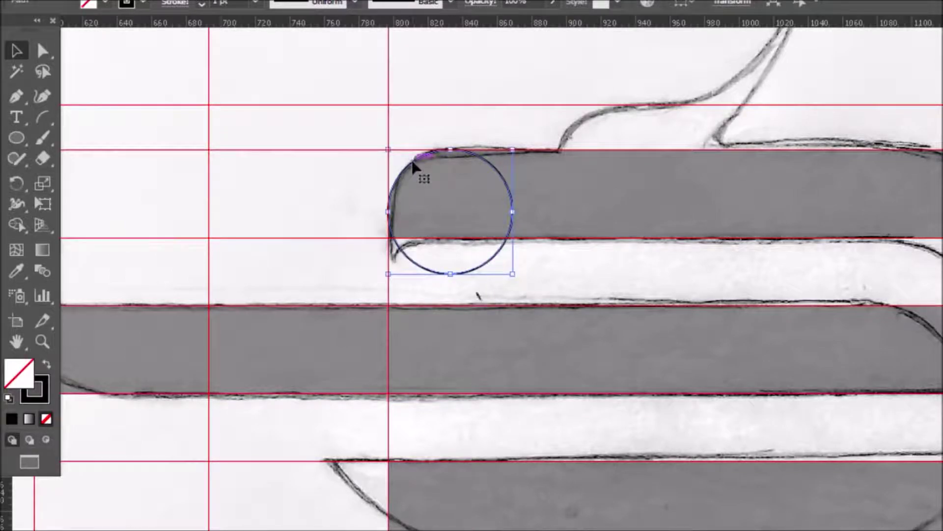
key("Delete")
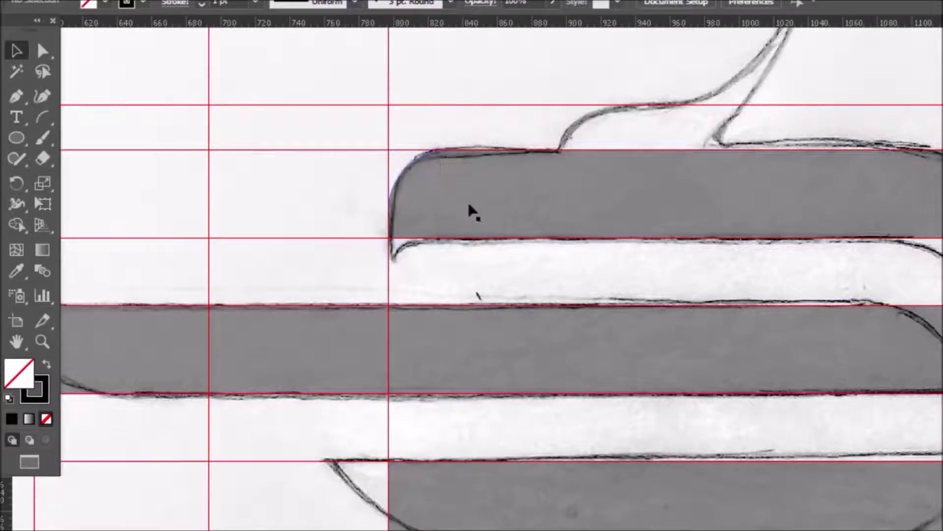
Step: Draw an outlined circle under the beak that fills the gap between the first and second bars and touches the beak guide
left_click(16, 137)
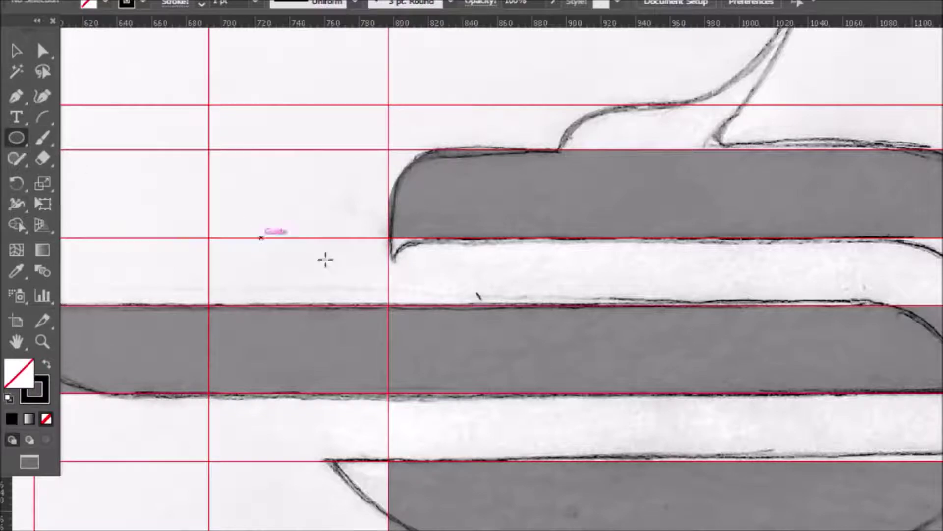
left_click_drag(388, 239, 415, 281)
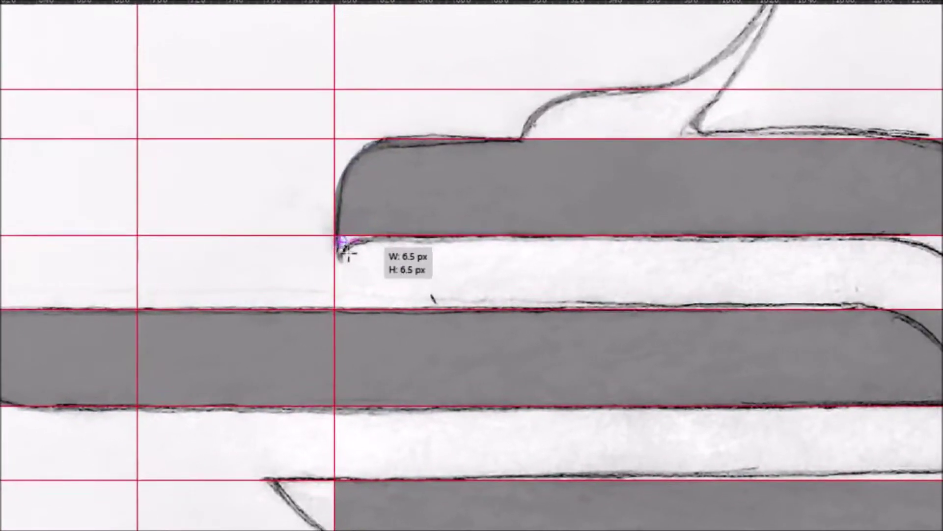
left_click_drag(343, 284, 351, 319)
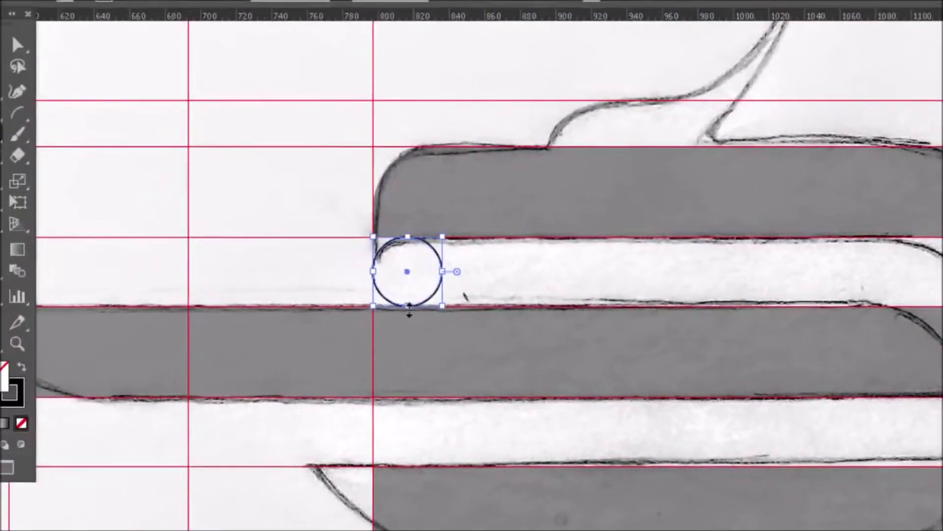
Step: Draw a straight Pen tool line from the end of the uppermost bar's rounded corner down to the circle's leftmost anchor
key("v")
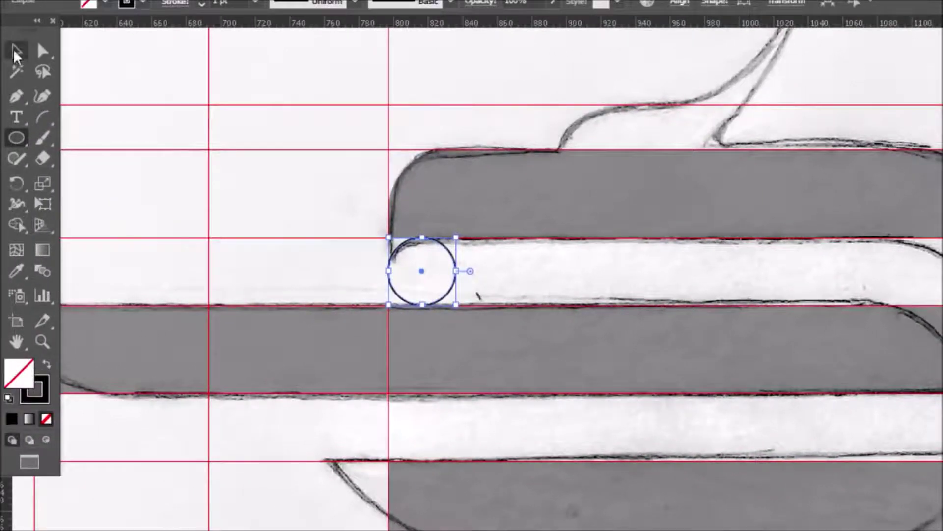
left_click(241, 167)
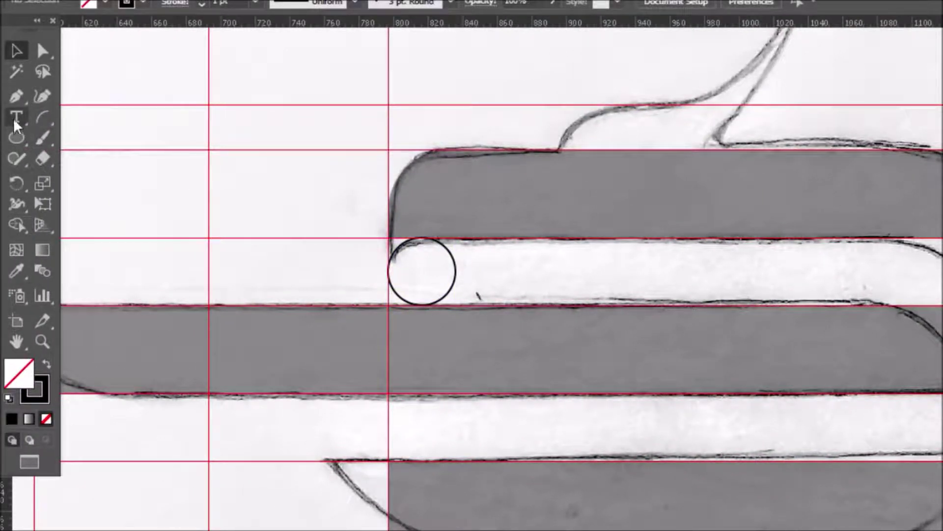
left_click(17, 95)
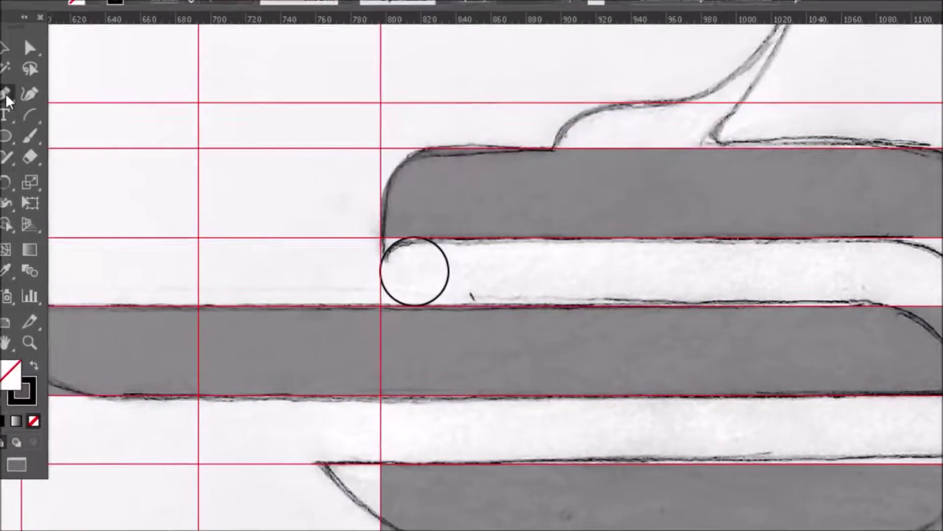
left_click(270, 200)
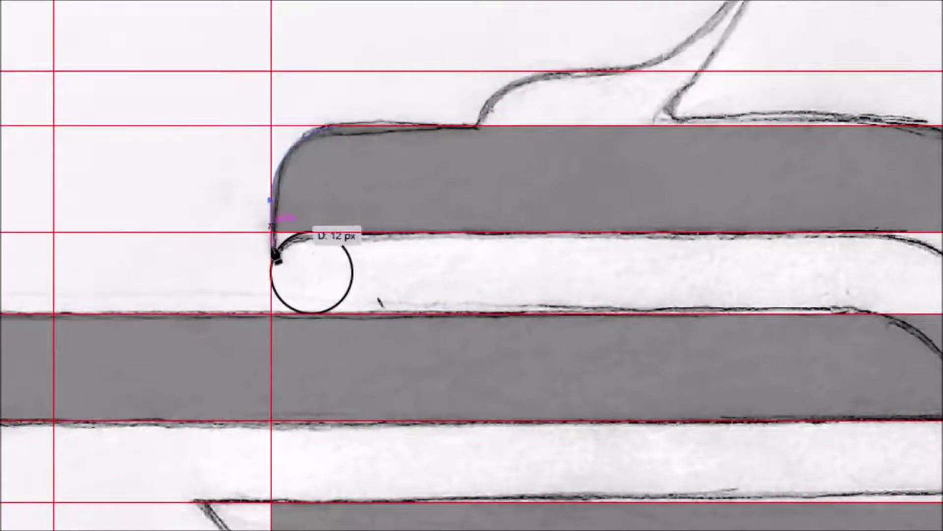
left_click(270, 272)
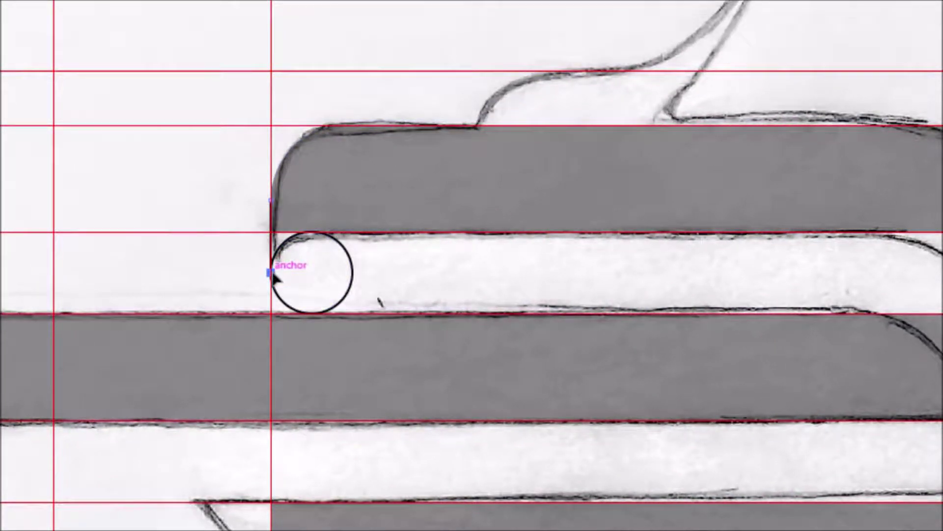
key("v")
left_click(211, 201)
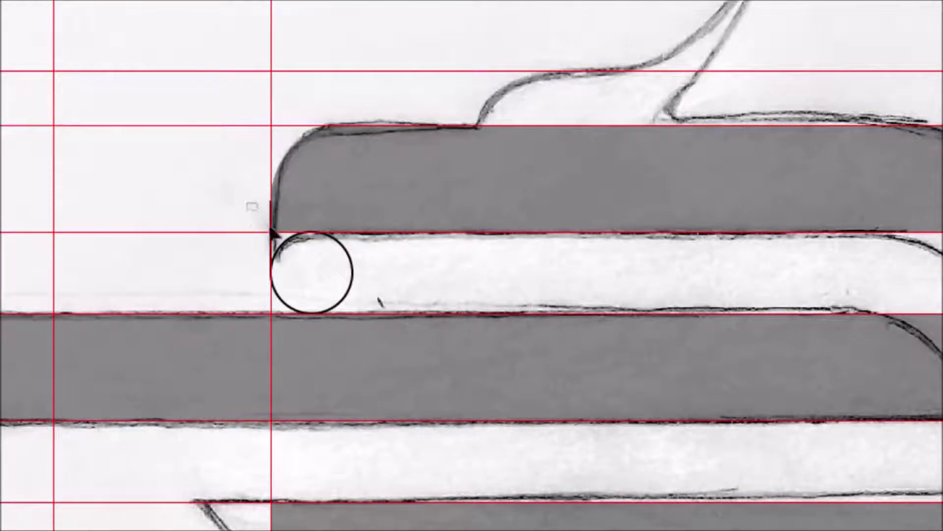
Step: Form the small wedge between the line, circle and uppermost bar with the Shape Builder tool, and delete the leftover circle and line
left_click(275, 265)
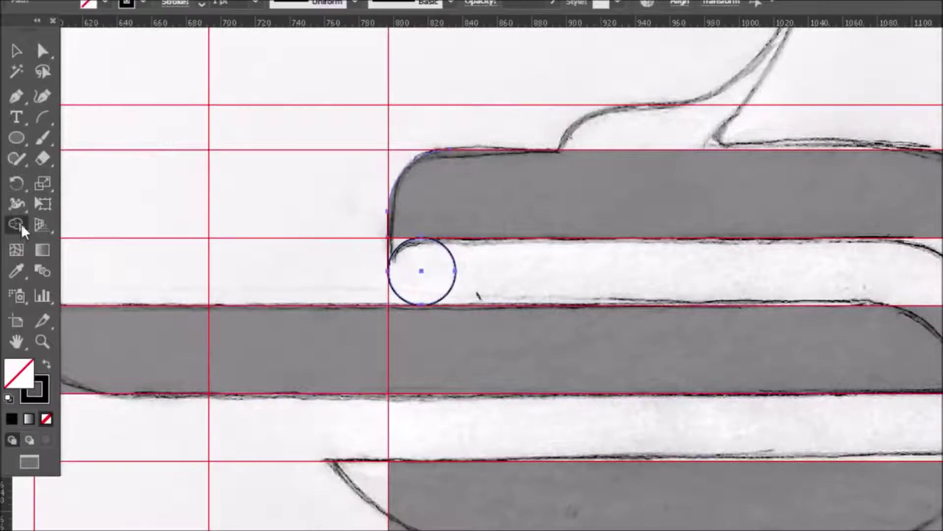
left_click(20, 226)
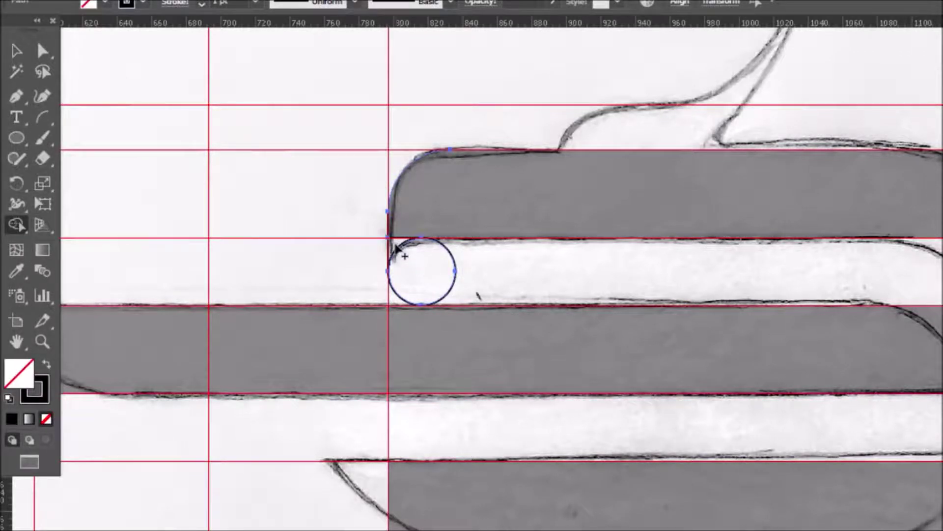
left_click(16, 50)
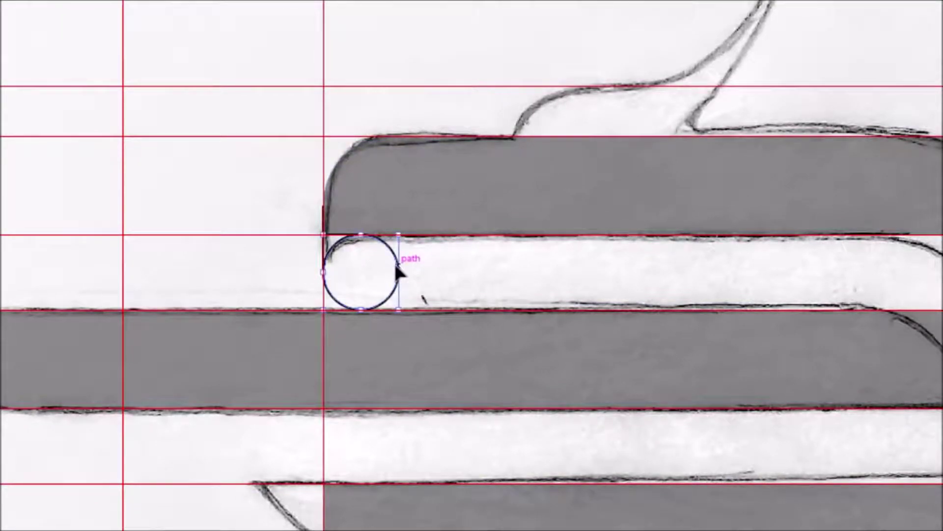
key("Delete")
left_click(323, 223)
key("Delete")
left_click_drag(322, 253, 369, 267)
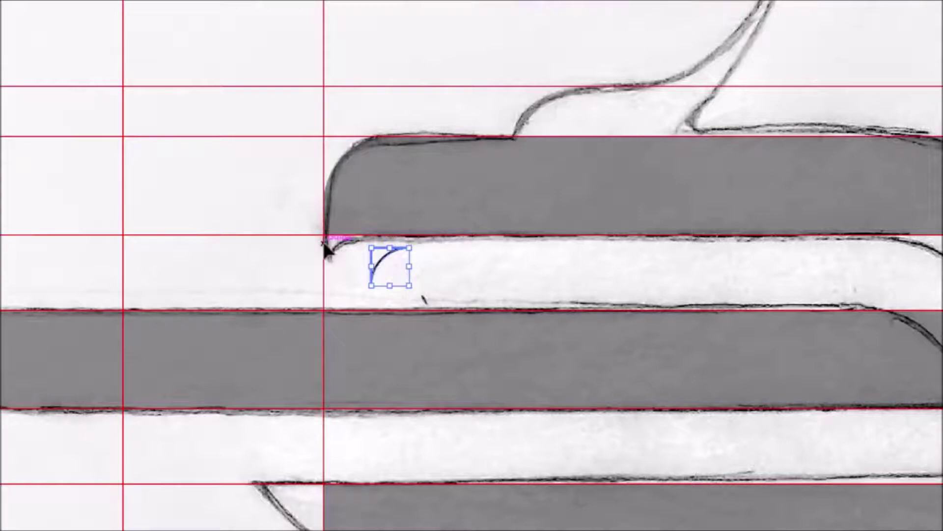
left_click(309, 267)
key("ctrl+z")
Step: Copy the uppermost bar's semi-transparent black fill and empty stroke onto the small wedge with the Eyedropper tool
left_click(338, 254)
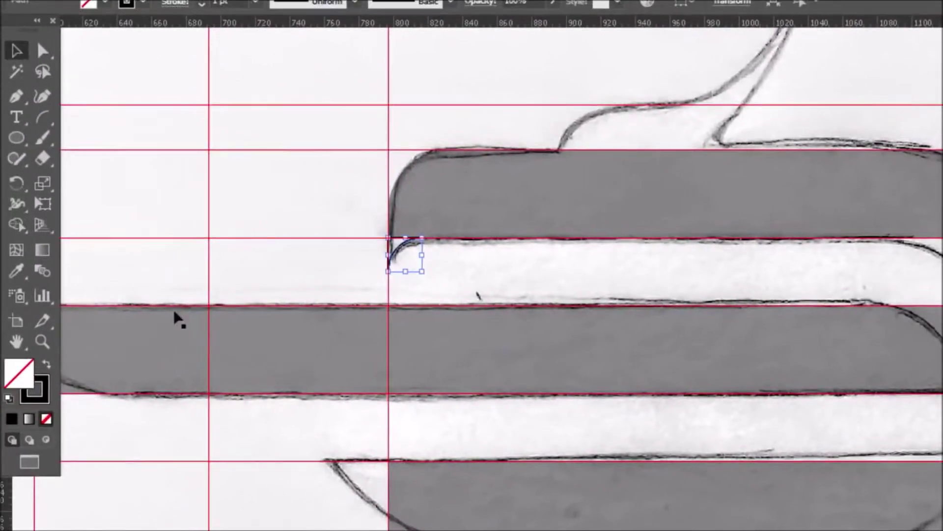
key("i")
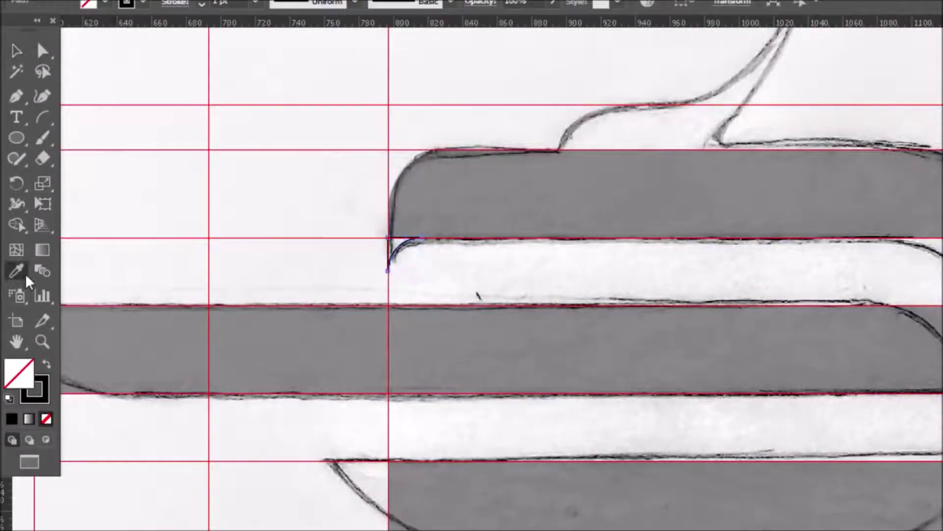
left_click(445, 177)
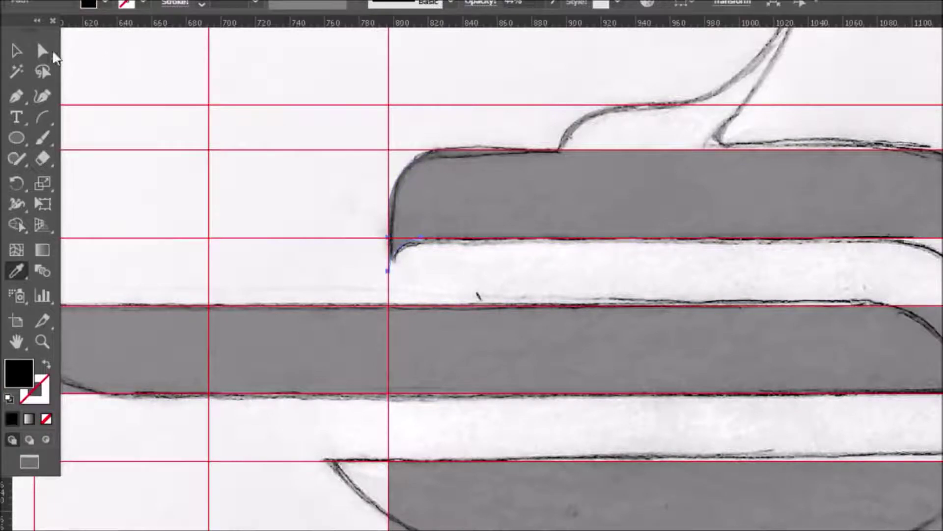
Step: Select the wedge and the uppermost bar and unite them into one shape with Pathfinder
left_click(17, 50)
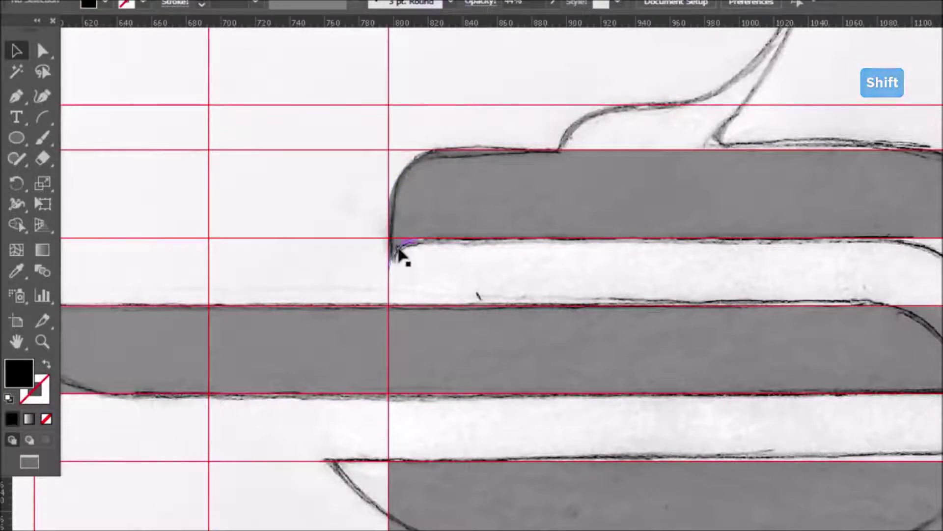
left_click(470, 216, "shift")
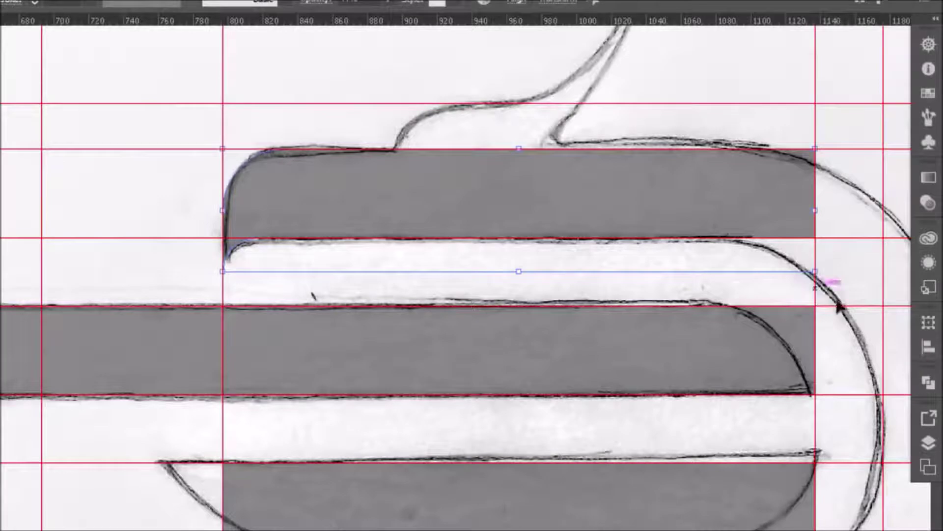
left_click(928, 382)
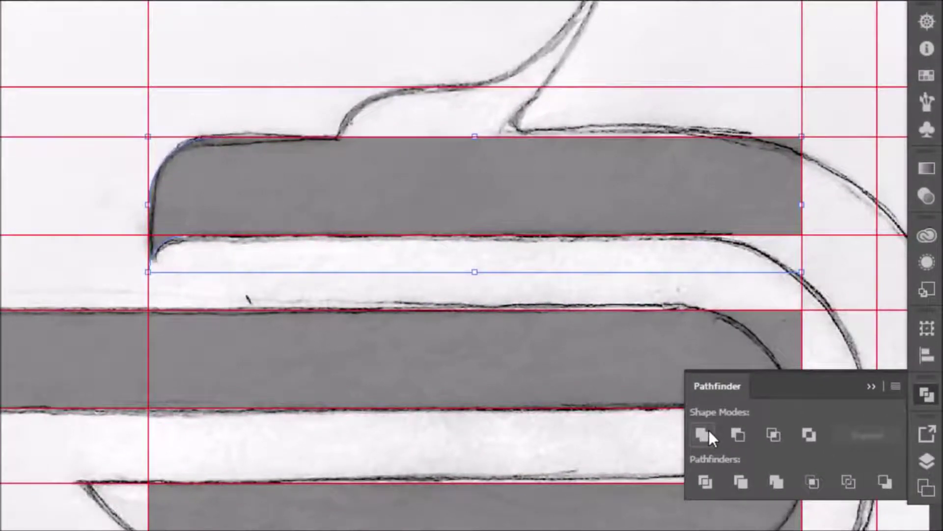
left_click(871, 386)
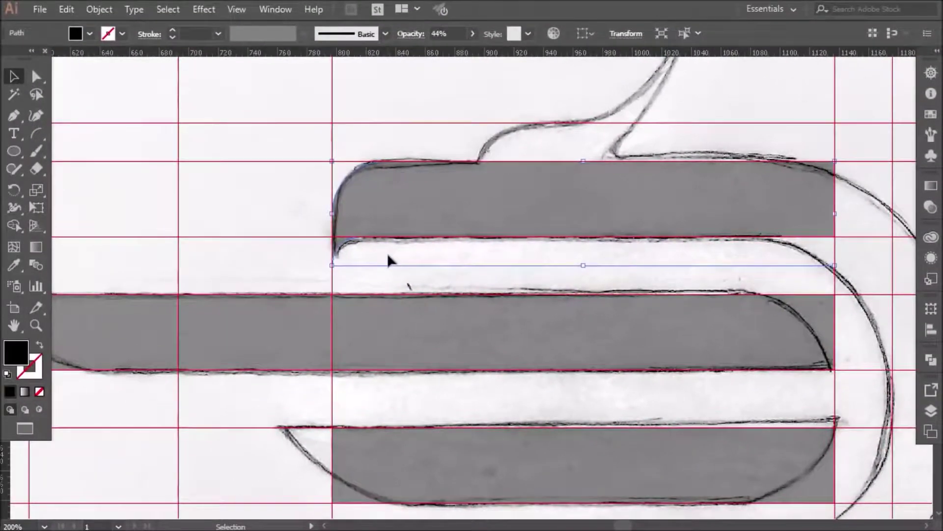
left_click(388, 262)
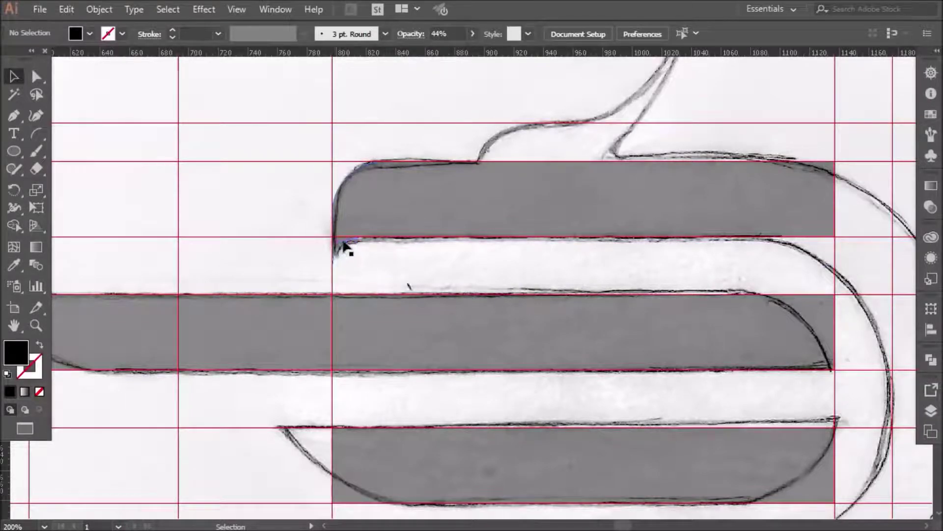
Step: Preview the merged uppermost bar at 100% opacity, and set its opacity to 49%
left_click(344, 242)
left_click(472, 34)
left_click_drag(440, 55, 501, 55)
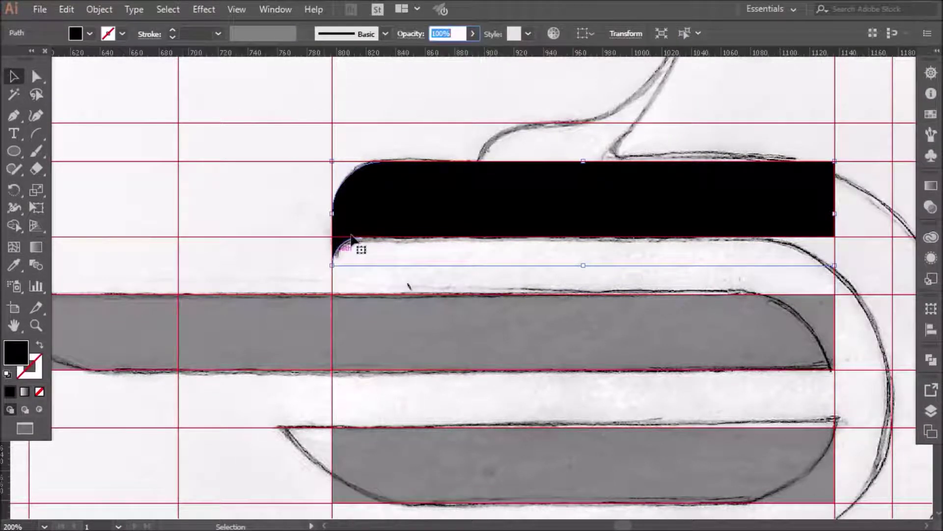
left_click(473, 34)
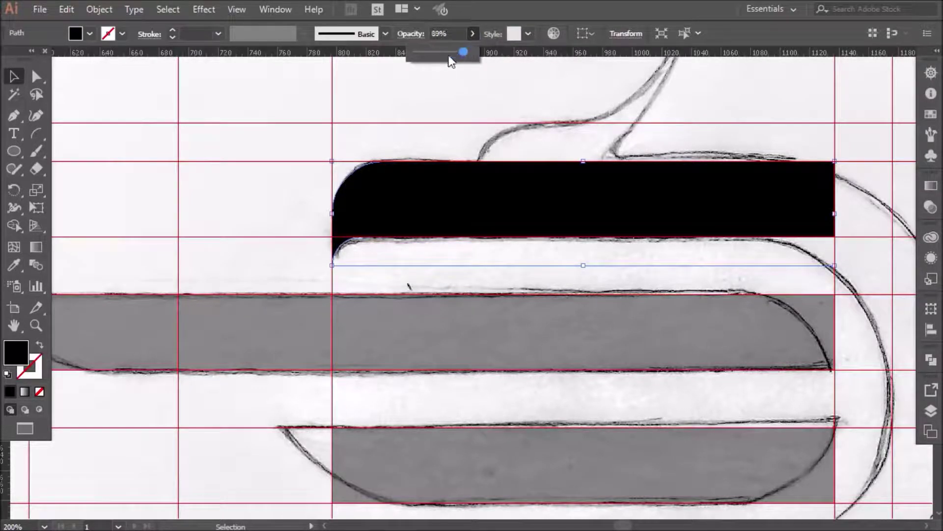
left_click_drag(442, 59, 440, 58)
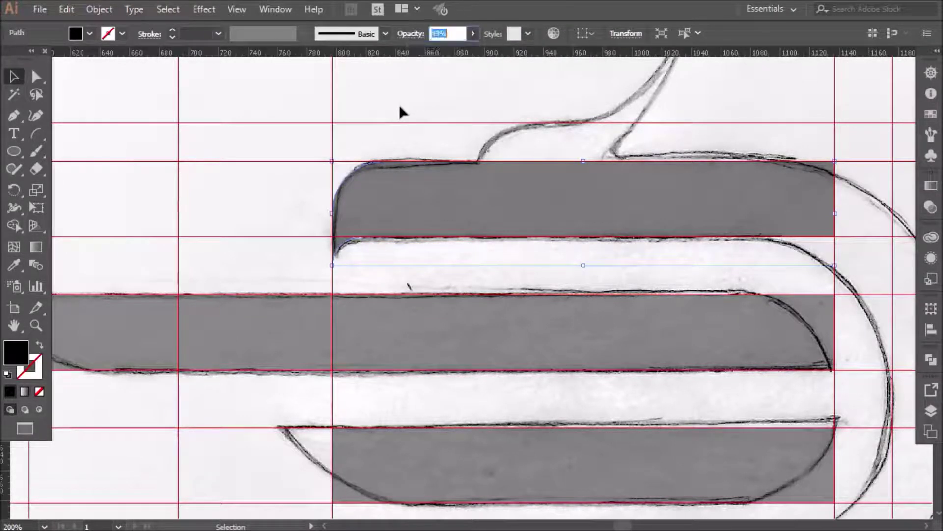
left_click(399, 111)
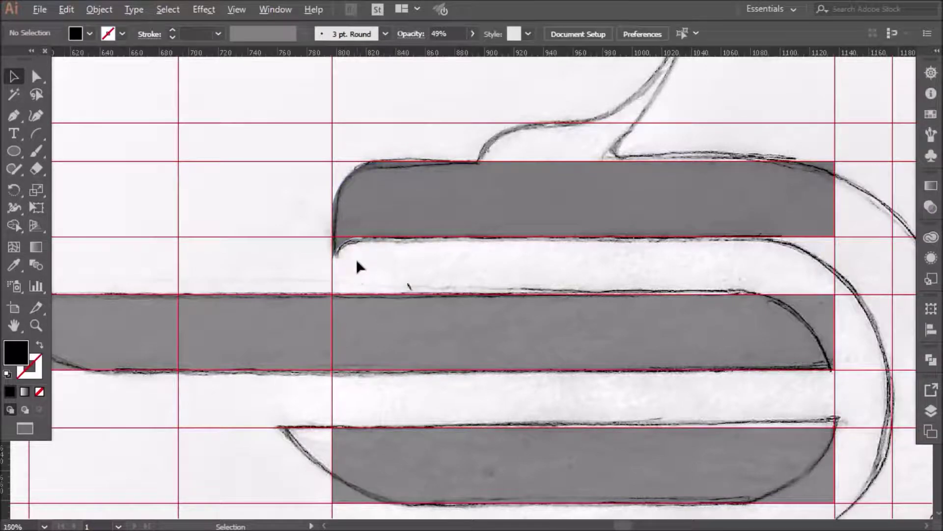
Step: Draw a circle about 105 px wide in the second bar's lower-left corner and swap its fill and stroke to leave a black outline
scroll(358, 268, "down", 1)
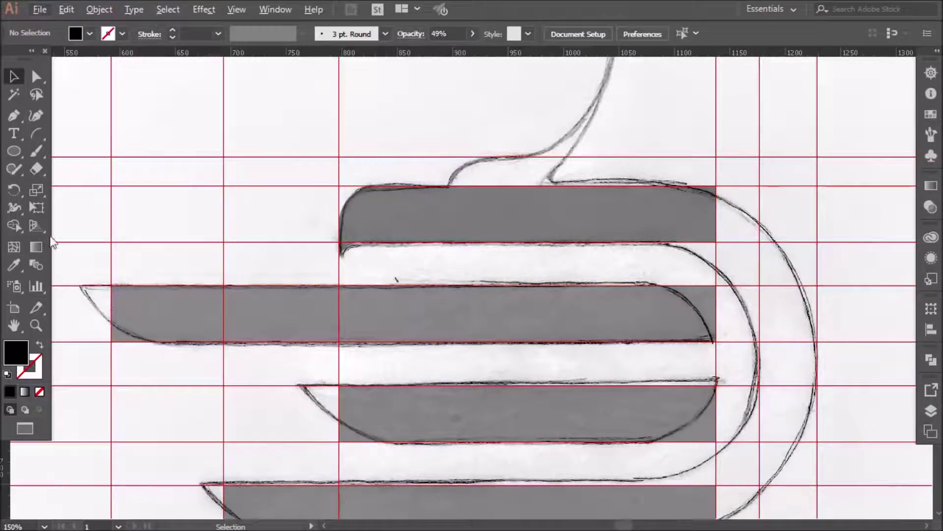
left_click(14, 150)
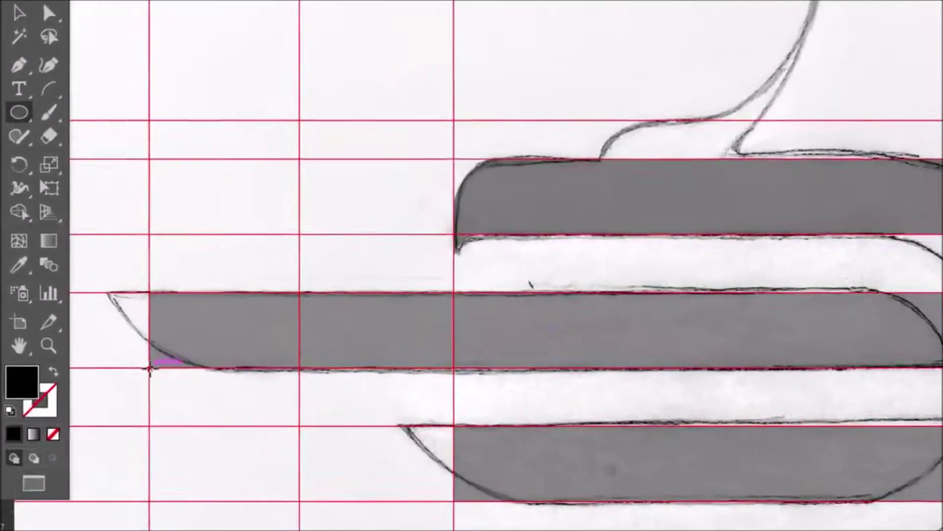
left_click_drag(172, 382, 317, 204)
key("v")
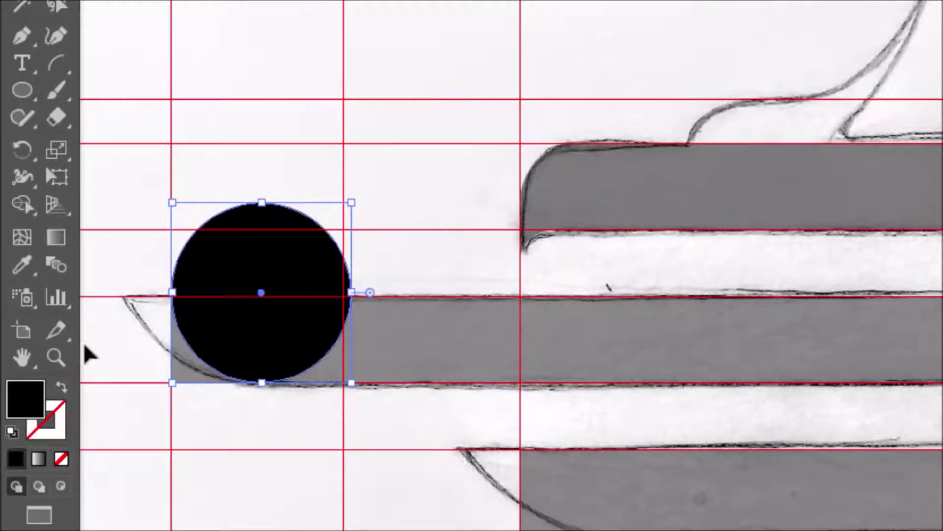
left_click(62, 386)
left_click(221, 421)
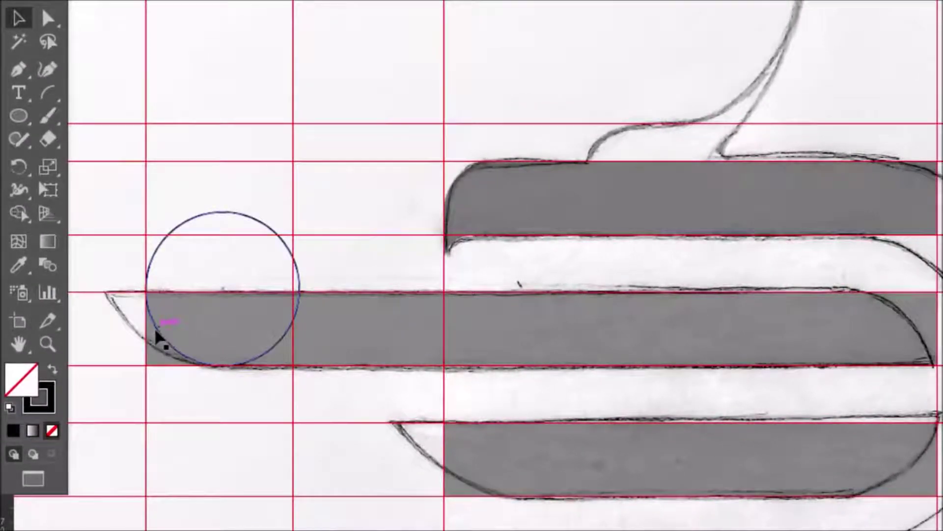
Step: Place copies of the outlined circle in the lower-left corners of the third and bottom bars, aligned to the guides
left_click_drag(163, 339, 457, 458)
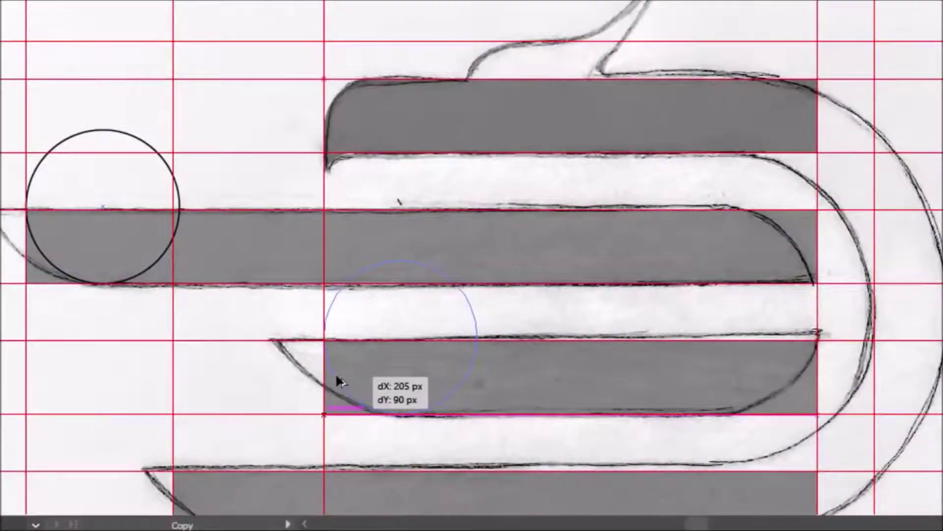
left_click_drag(337, 377, 338, 378)
left_click(381, 443)
scroll(383, 434, "down", 1)
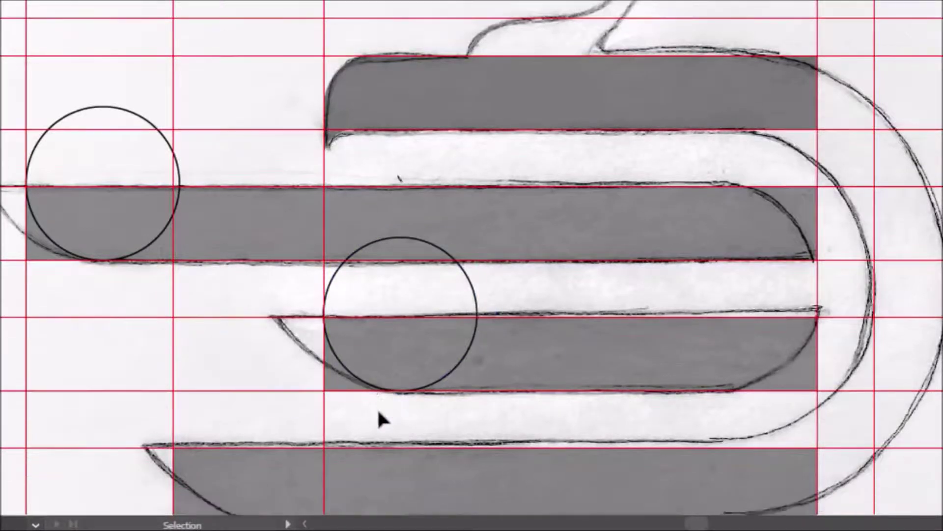
scroll(383, 418, "down", 2)
scroll(385, 364, "down", 2)
scroll(388, 358, "down", 3)
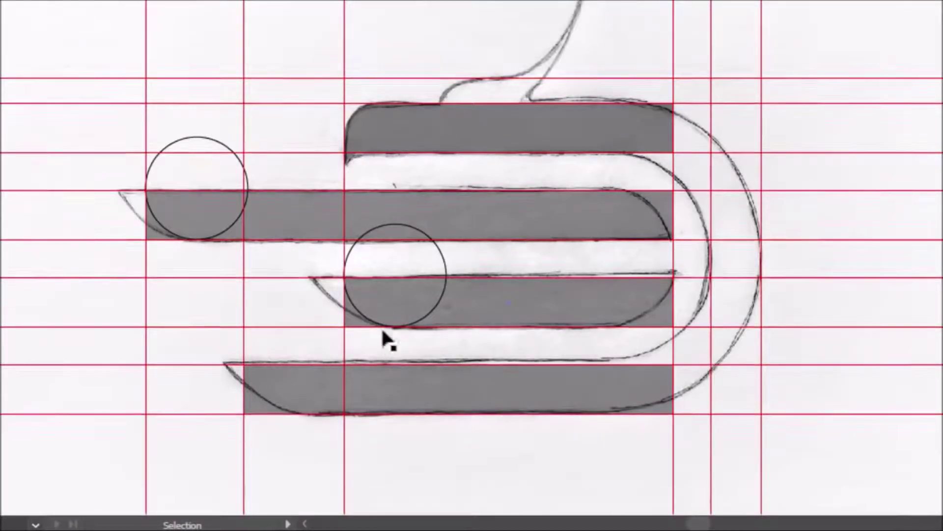
scroll(385, 339, "left", 2)
left_click_drag(416, 199, 317, 279)
left_click(349, 446)
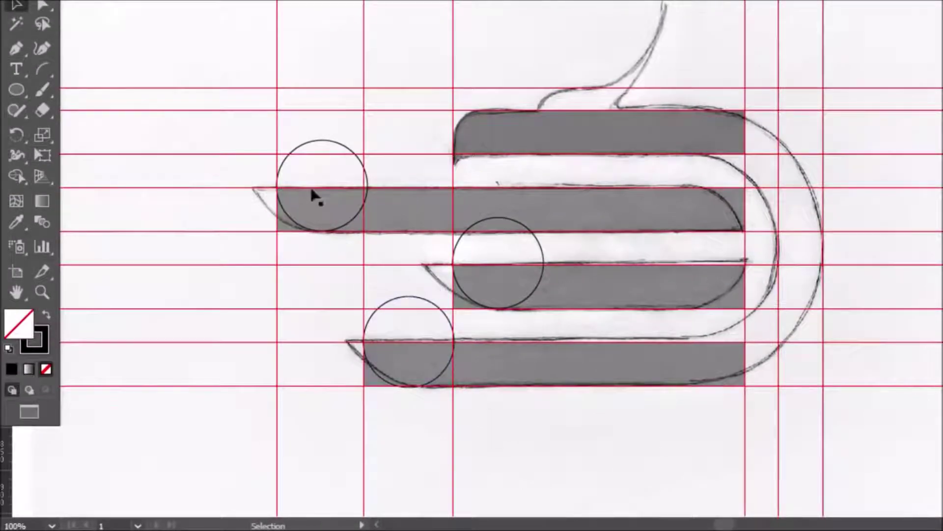
Step: Select the second bar and its circle and remove the lower-left corner area outside the circle with the Shape Builder tool
left_click_drag(275, 139, 337, 249)
left_click(15, 175)
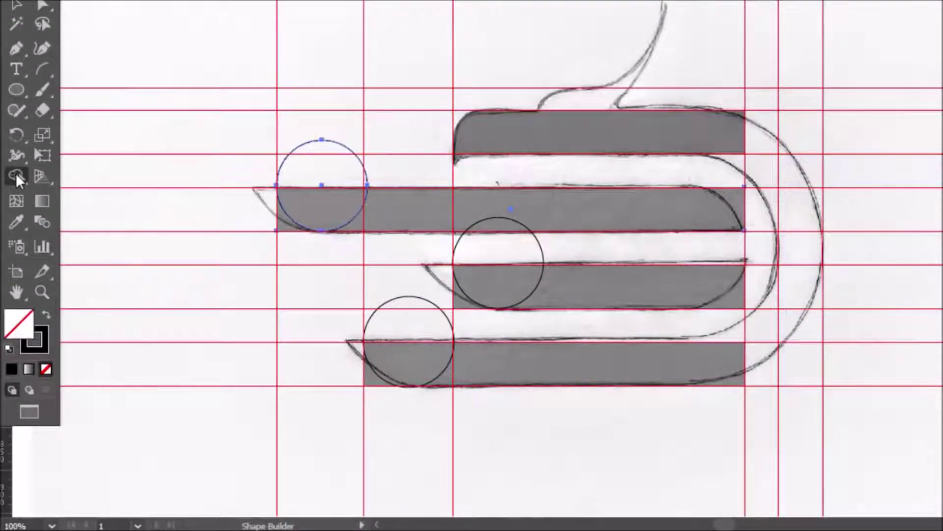
left_click(286, 227, "alt")
Step: Trim the lower-left corners of the third and bottom bars to their circles with the Shape Builder tool
left_click(18, 6)
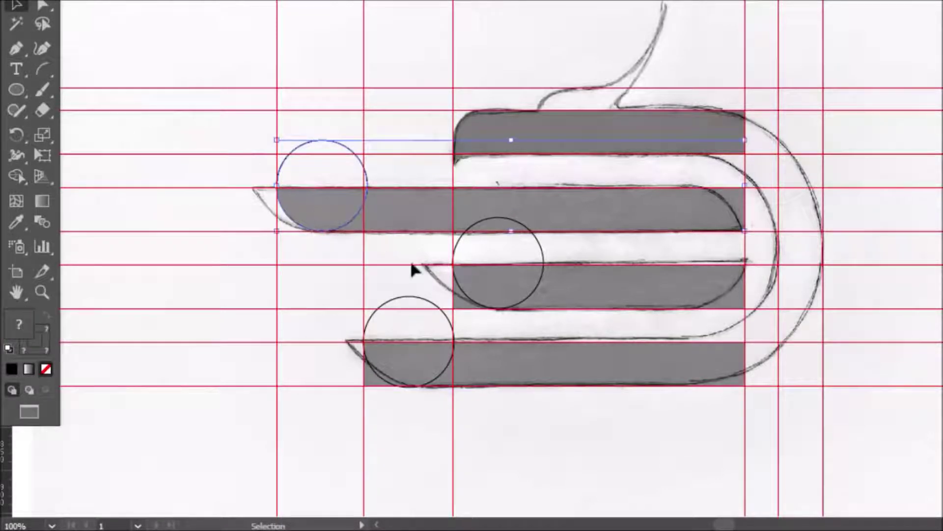
left_click_drag(431, 255, 499, 295)
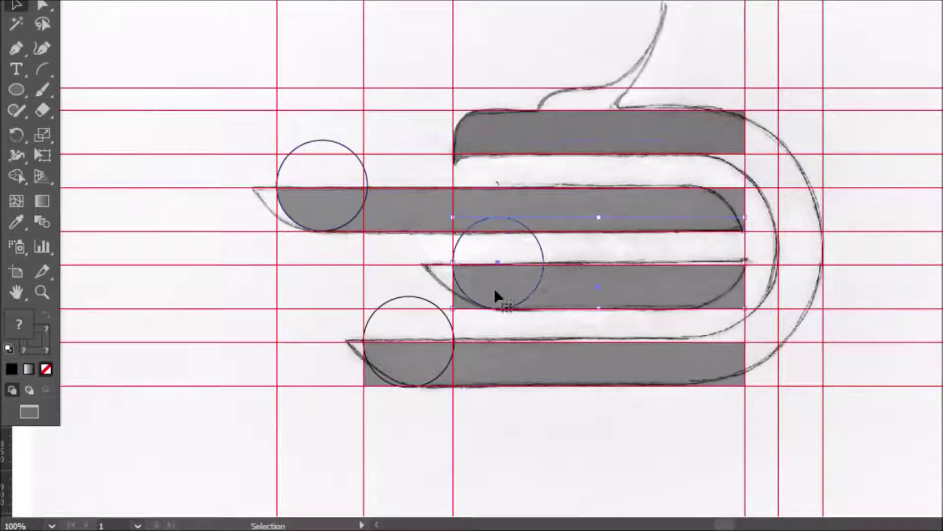
left_click(10, 173)
left_click(456, 304, "alt")
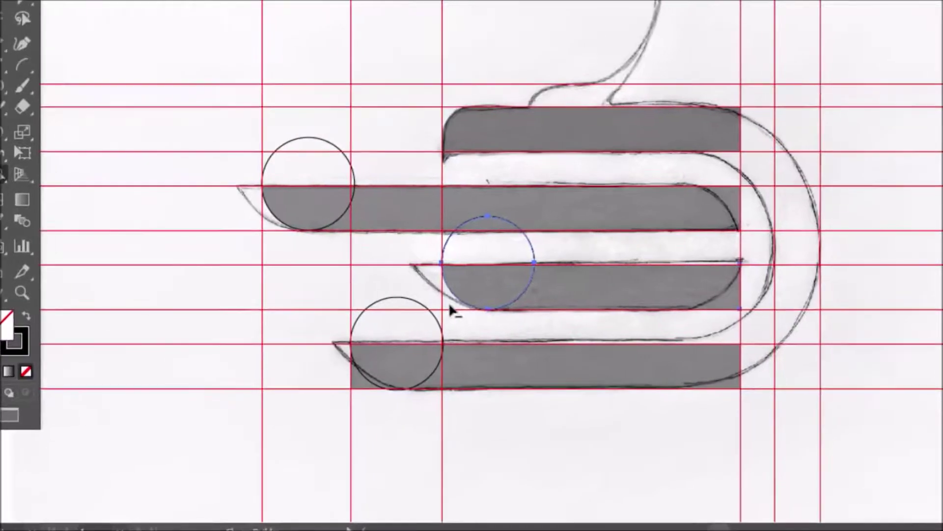
left_click_drag(209, 346, 234, 428)
key("shift+m")
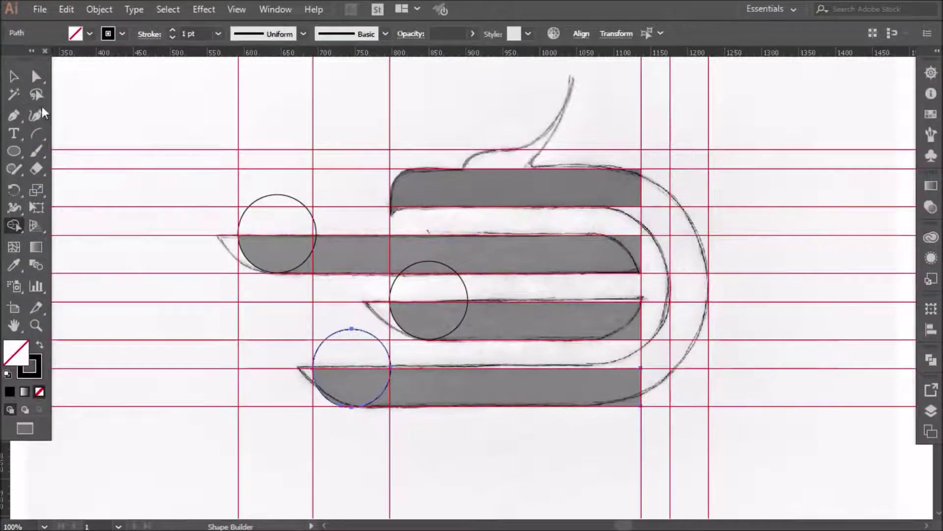
Step: Delete the three outlined circles at the lower-left ends of the second, third and bottom bars
left_click(17, 80)
left_click(170, 152)
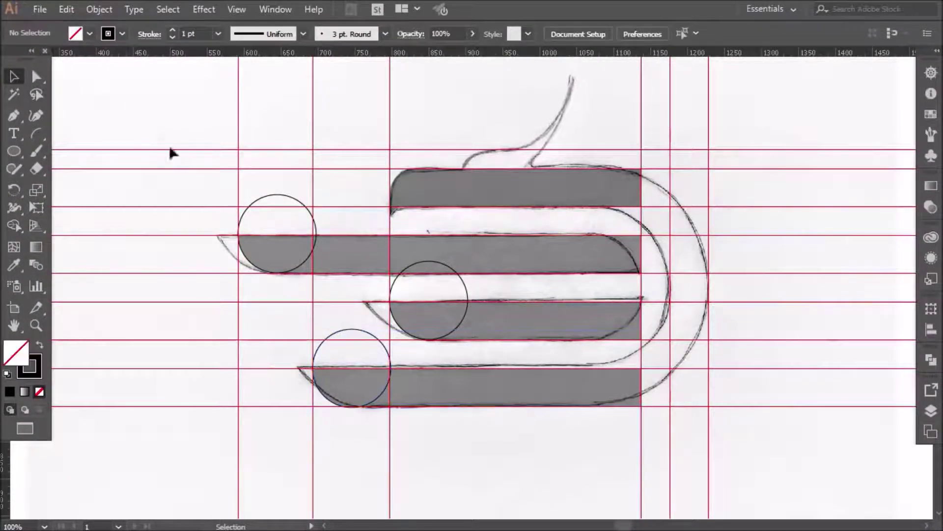
left_click(283, 199)
key("Delete")
left_click(419, 260)
key("Delete")
left_click(365, 332)
key("Delete")
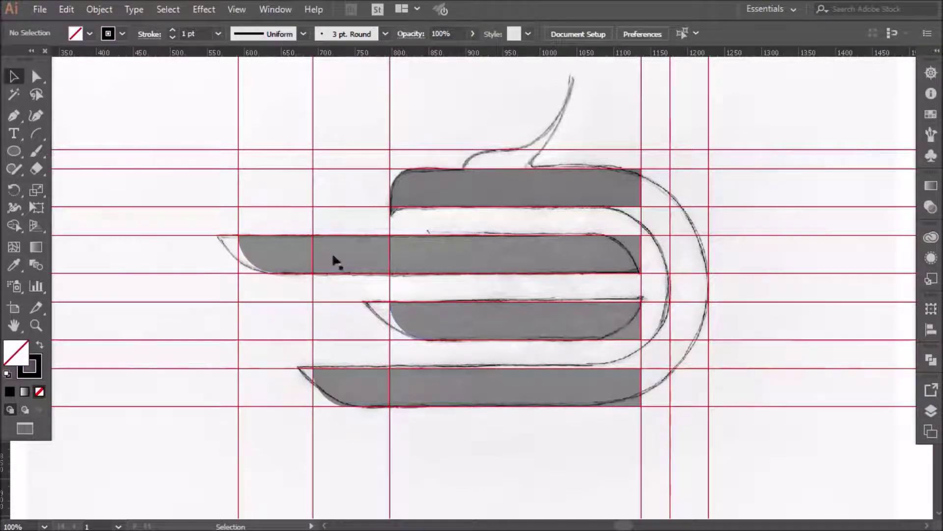
Step: Draw a circle spanning the right ends of the second and third bars and trim both bars' outer corners to it with Shape Builder
left_click(14, 152)
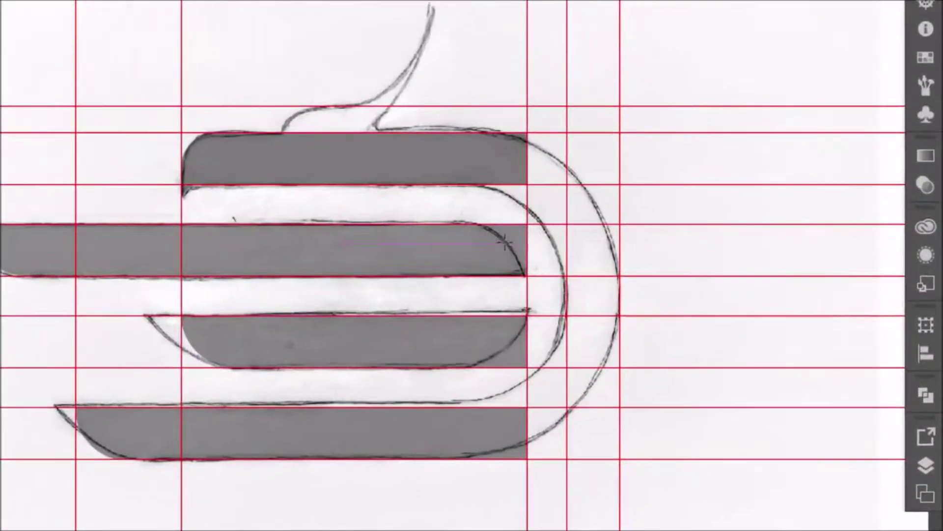
left_click_drag(530, 217, 432, 369)
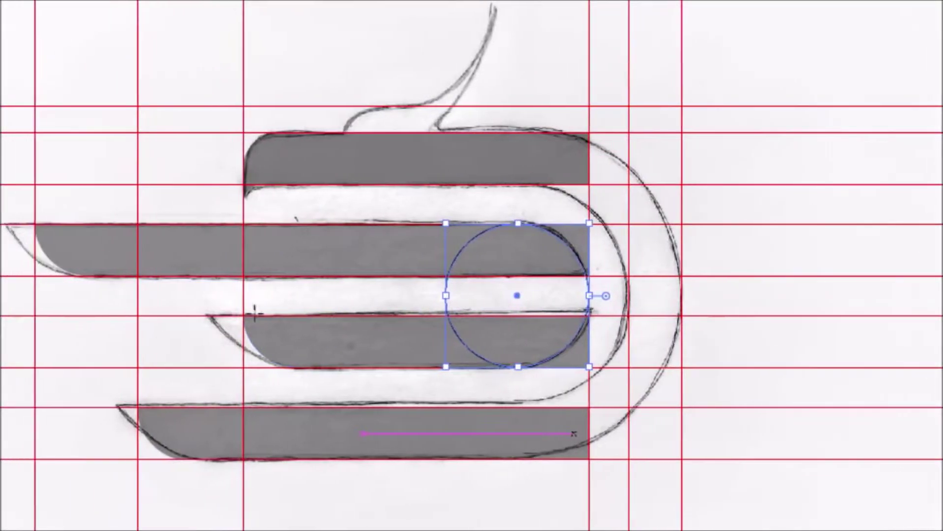
left_click_drag(472, 209, 614, 376)
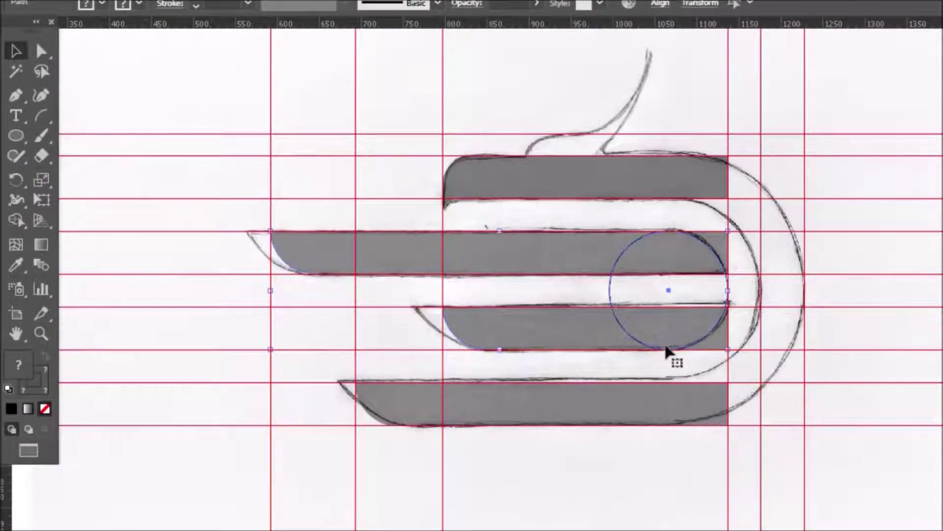
left_click(15, 221)
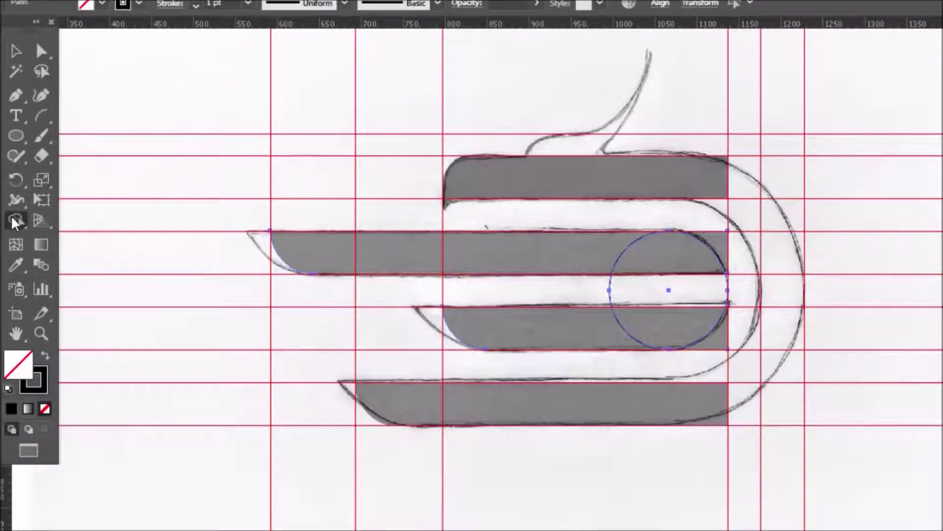
key("alt")
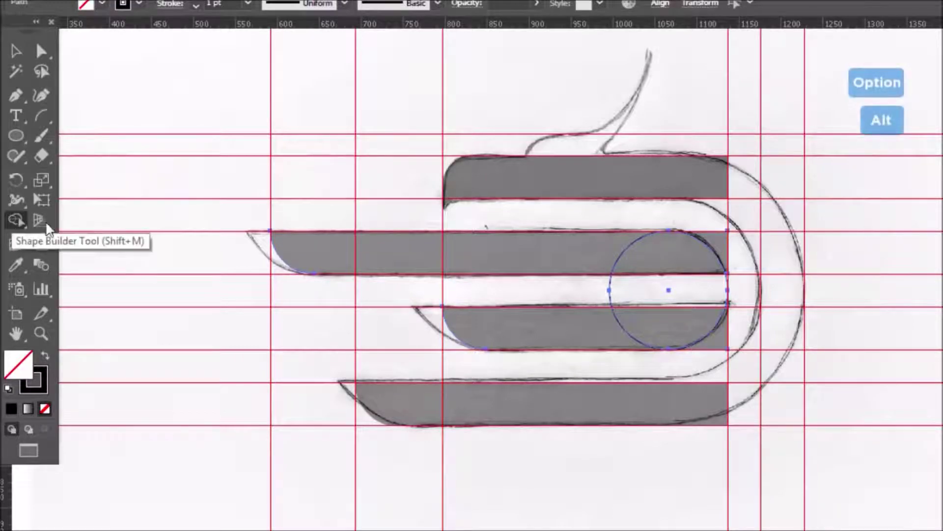
left_click(718, 247, "alt")
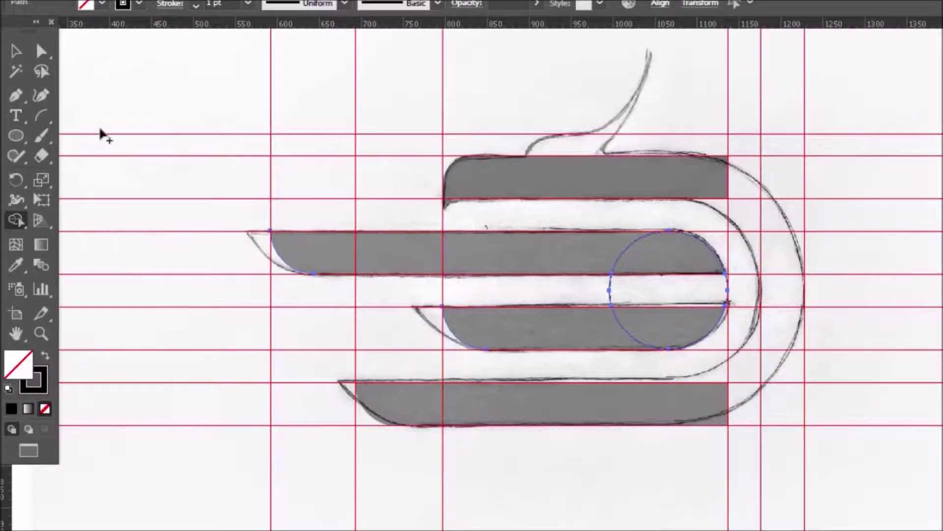
Step: Clear the selection and delete the outlined circle over the right ends of the two middle bars
key("v")
key("ctrl+shift+a")
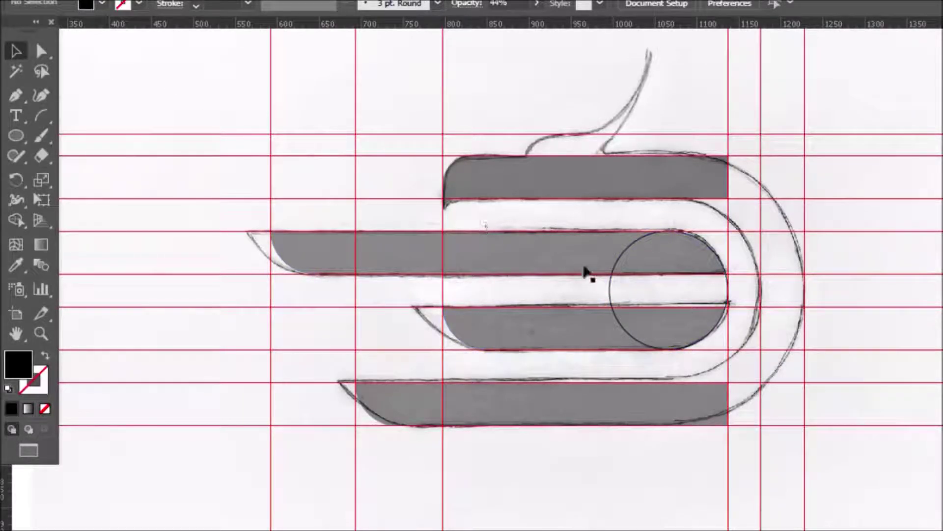
left_click(610, 292)
key("Delete")
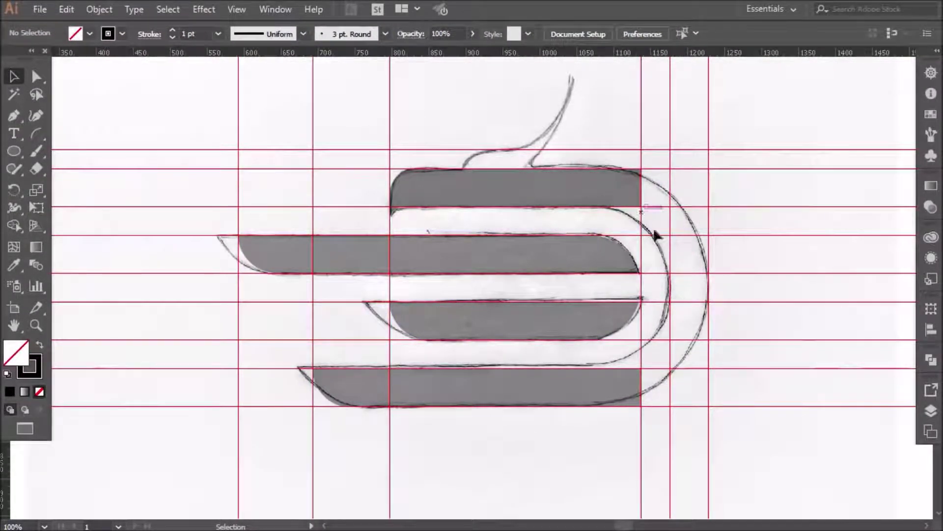
Step: Draw an outer circle about 321 px wide spanning the top to bottom bars and a smaller inner circle, both aligned to the right-hand guides
left_click(14, 152)
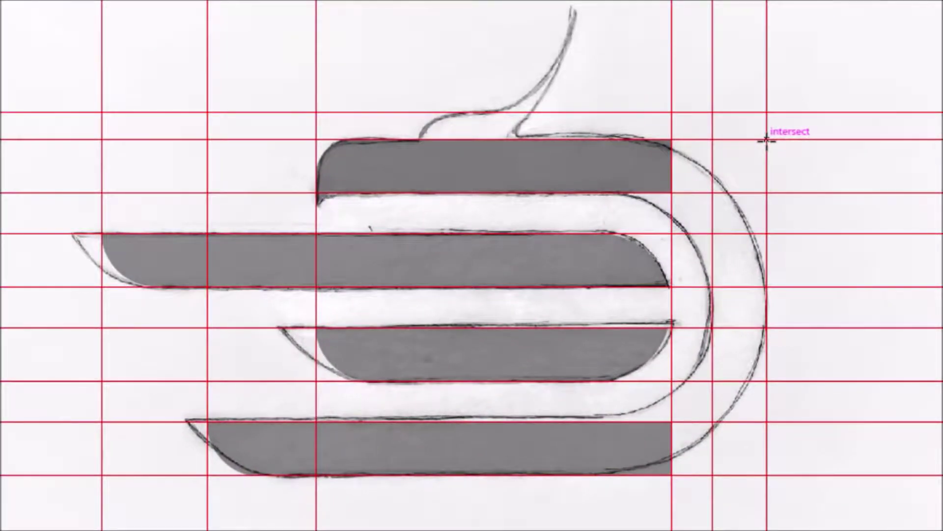
left_click_drag(763, 143, 495, 470)
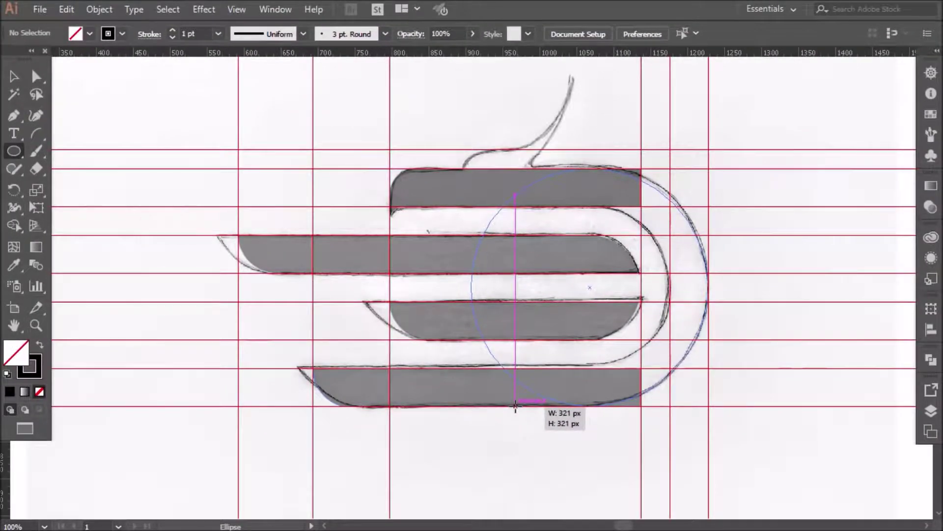
left_click_drag(516, 406, 515, 405)
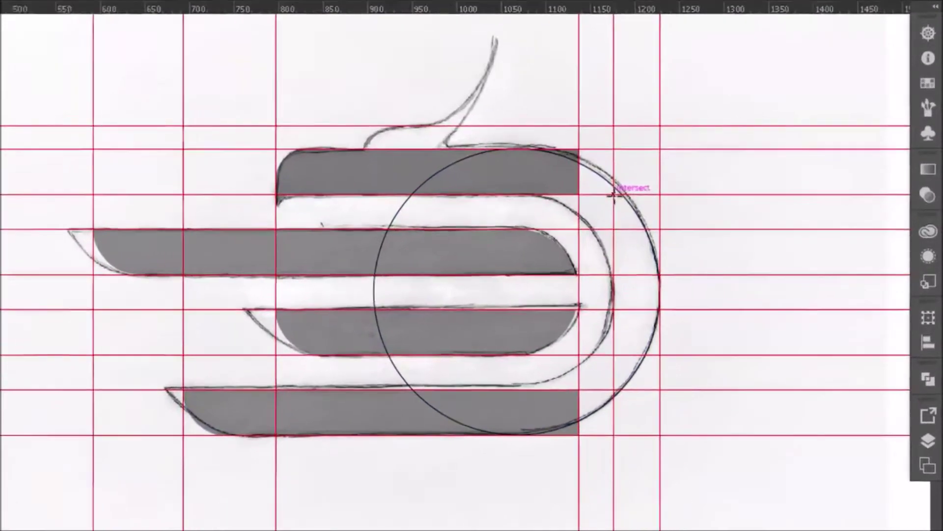
left_click_drag(670, 207, 594, 317)
left_click_drag(490, 333, 451, 399)
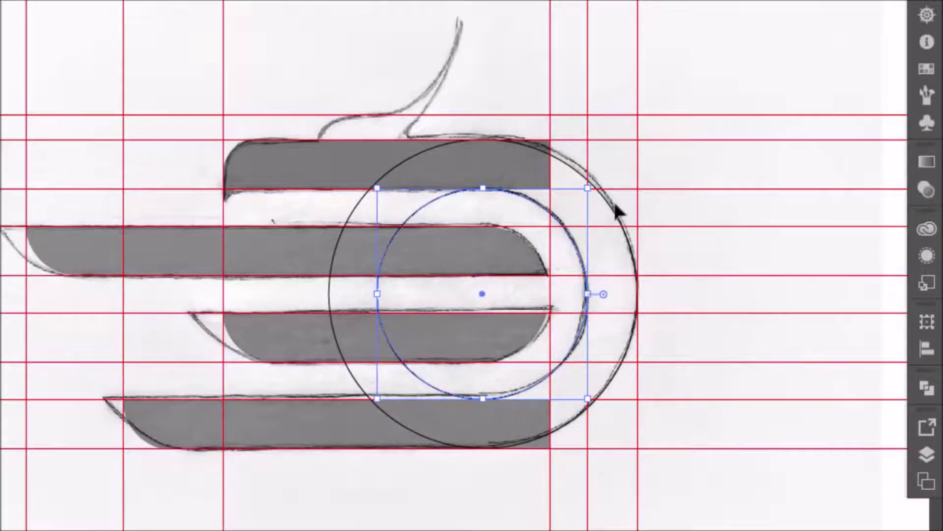
Step: Select both circles with the top and bottom bars and merge the ring between the circles into the bars' right ends with Shape Builder
left_click(605, 139)
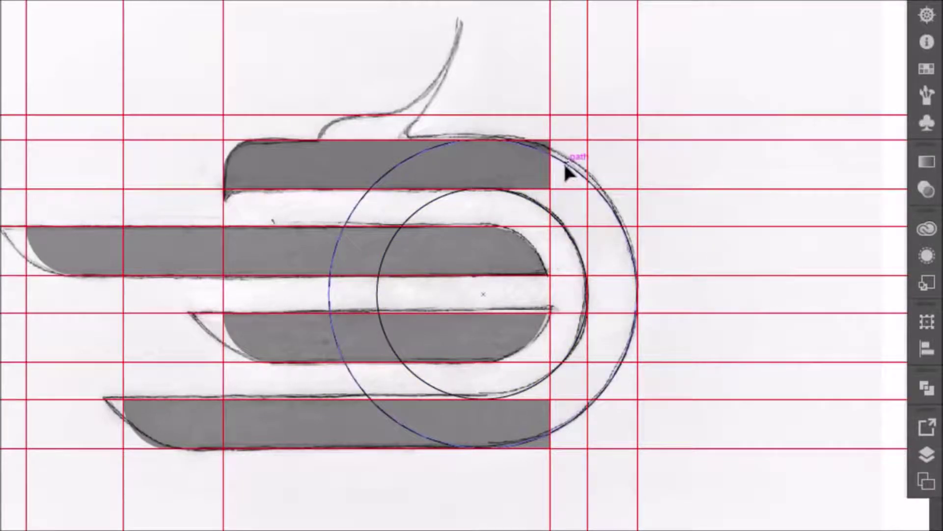
left_click(564, 172)
left_click(525, 173, "shift")
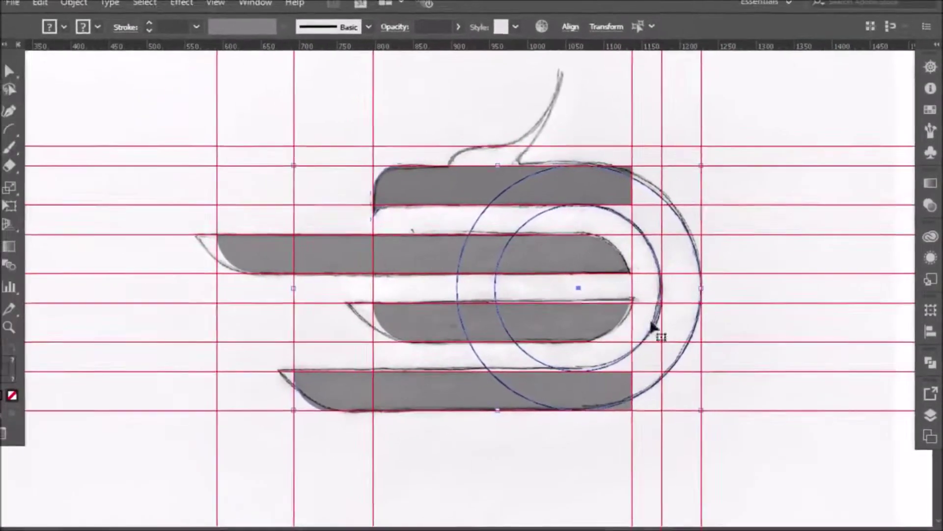
left_click(13, 226)
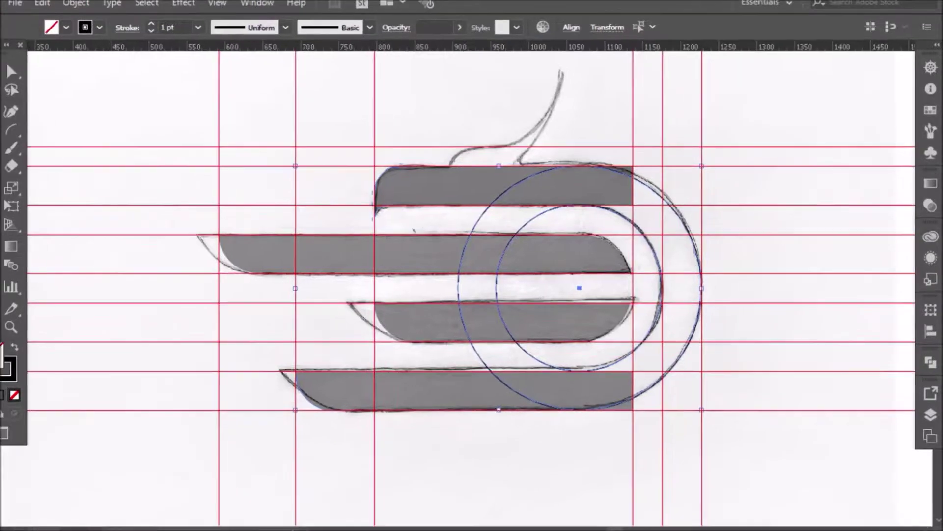
left_click(564, 399)
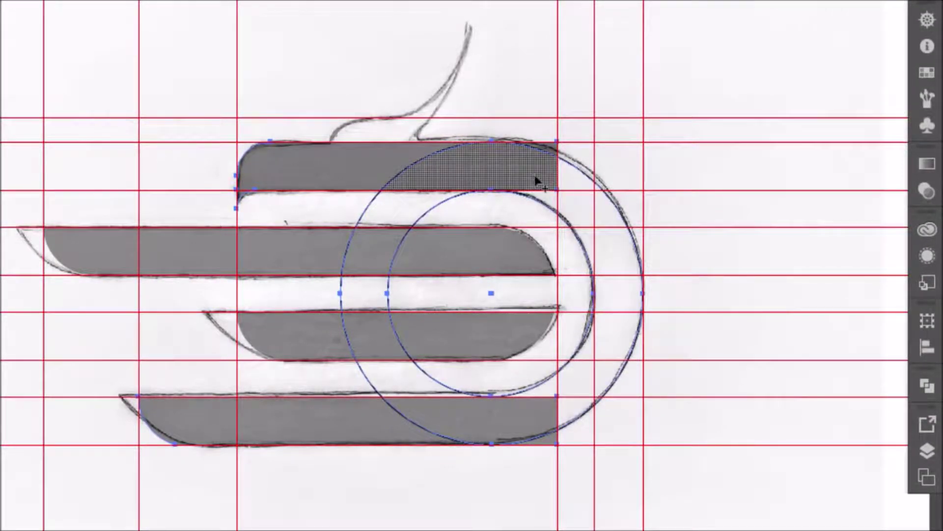
left_click_drag(457, 165, 579, 199)
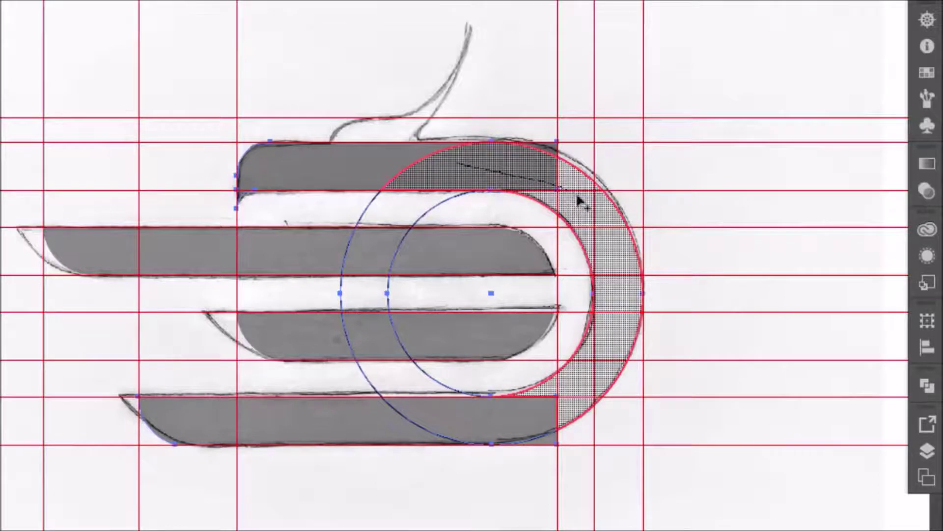
mouse_move(615, 239)
left_mouse_down()
mouse_move(622, 303)
mouse_move(614, 335)
mouse_move(547, 417)
left_mouse_up()
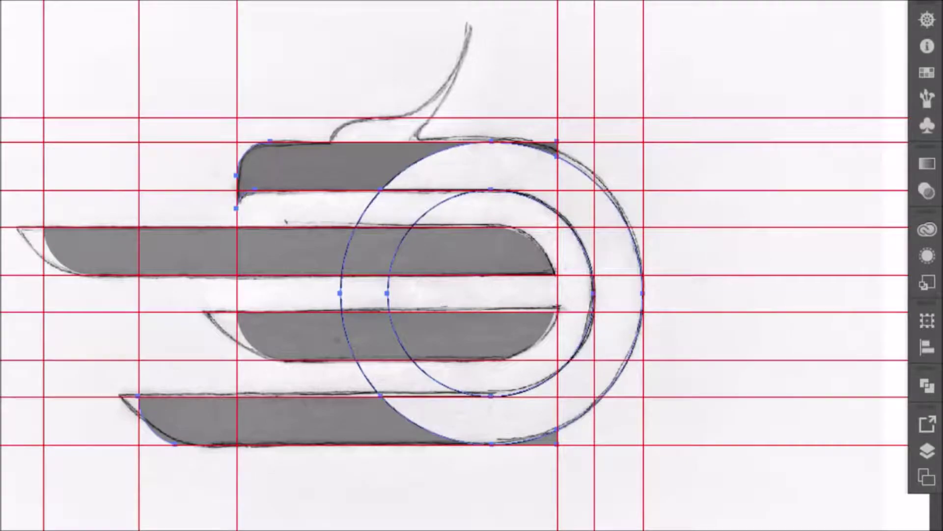
Step: Delete the leftover corner slivers of the top and bottom bars outside the outer circle
key("v")
left_click(620, 163)
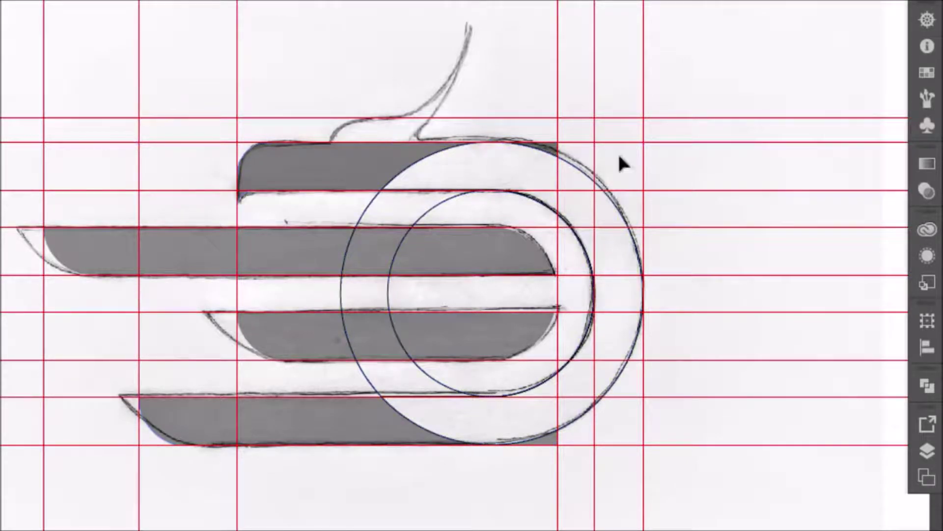
left_click(553, 150)
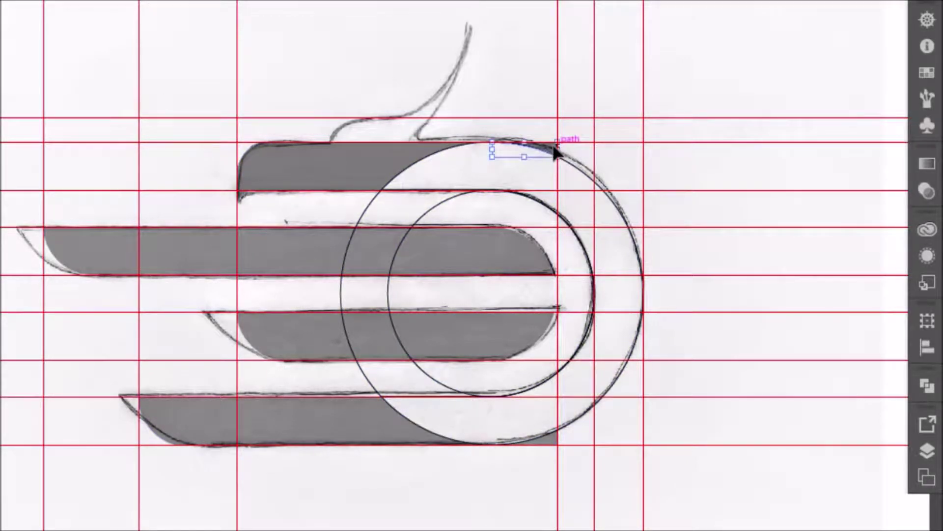
key("Delete")
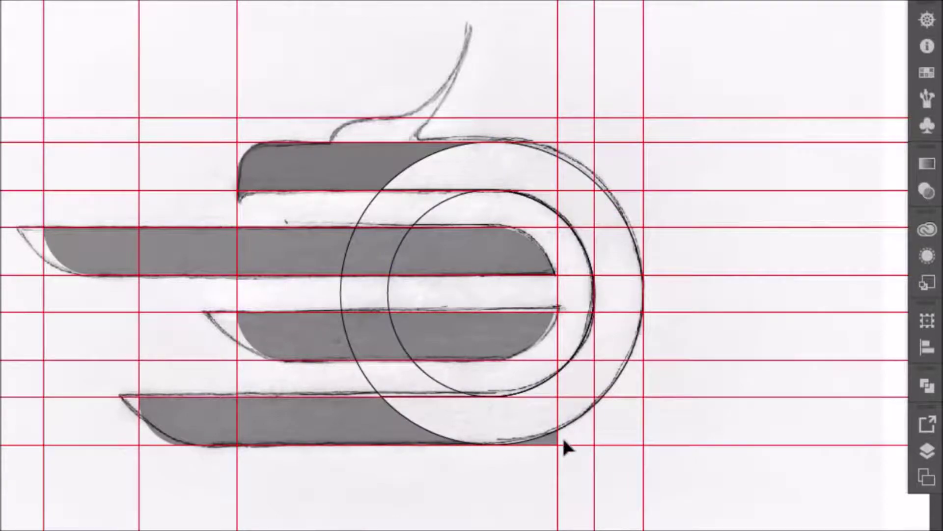
left_click(550, 439)
key("Delete")
Step: Delete the leftover left parts of the inner and outer circles, keeping the curved shape that joins the bars
left_click(436, 209)
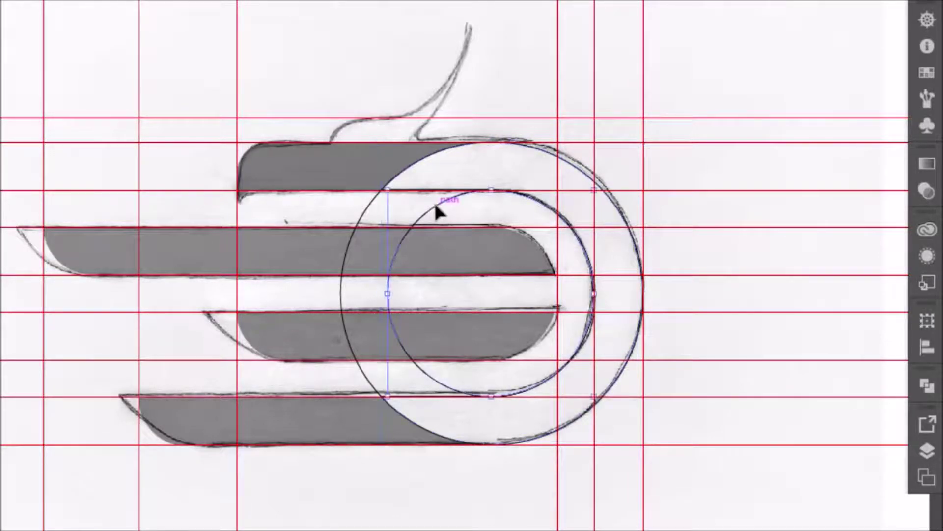
key("Delete")
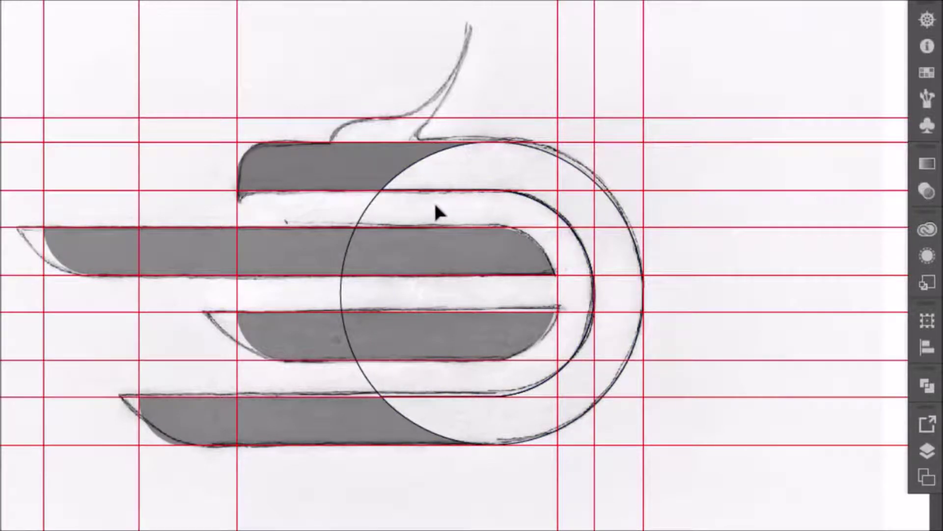
left_click(366, 210)
key("Delete")
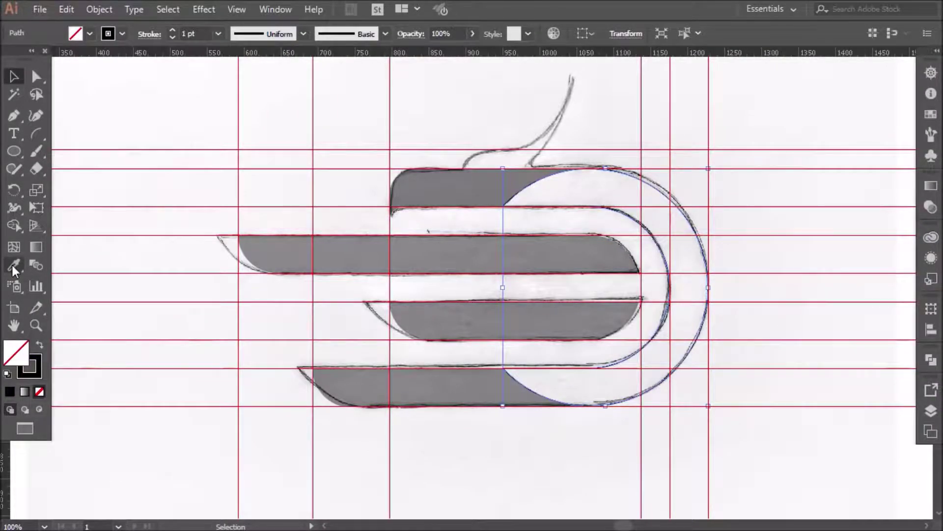
Step: Copy the top bar's semi-transparent black fill onto the curved connecting shape with the Eyedropper tool
left_click(13, 266)
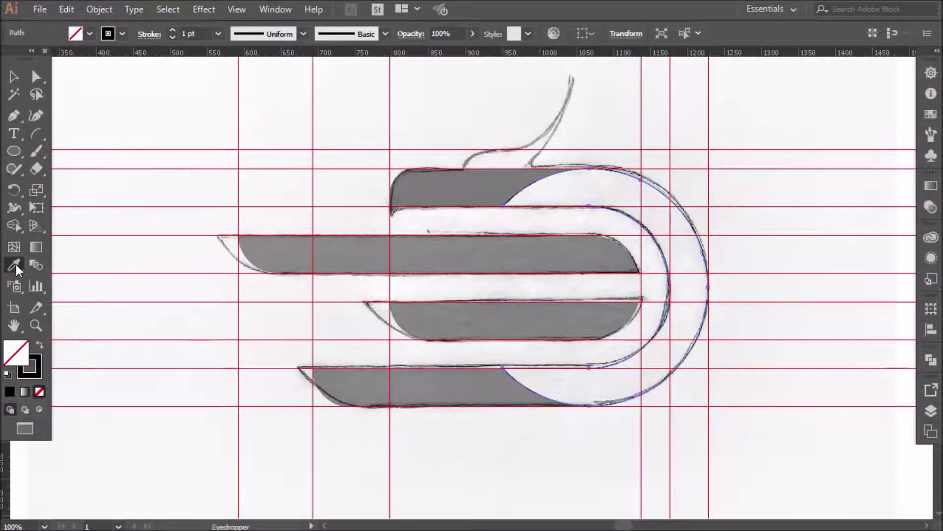
left_click(438, 178)
left_click(13, 76)
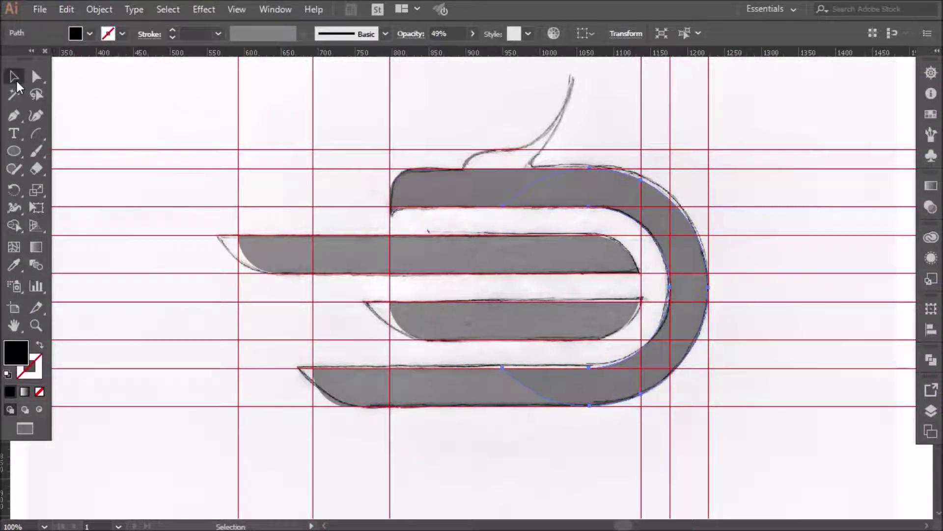
Step: Select all the bars and the connecting curve and raise their opacity to 100%
key("ctrl+minus")
left_click_drag(647, 164, 302, 376)
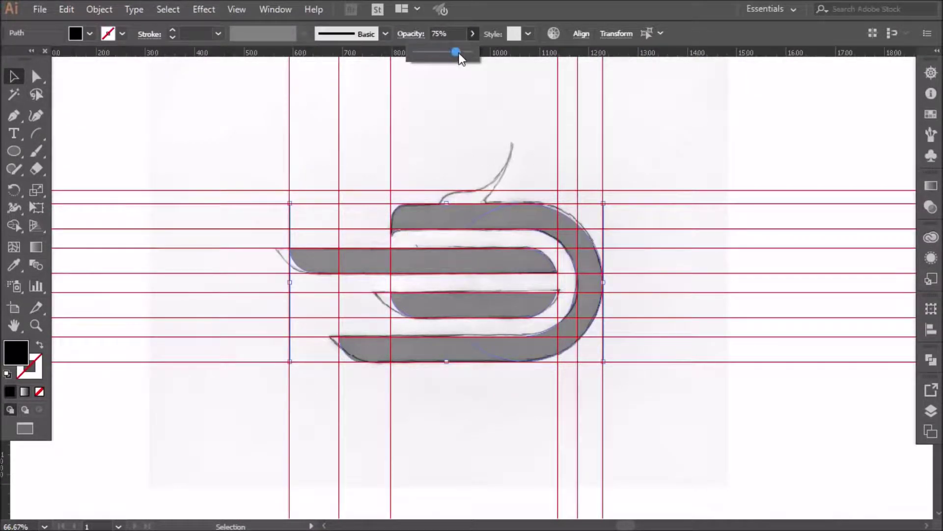
left_click_drag(459, 53, 511, 59)
Step: Unite the selected shapes with Pathfinder, set the resulting group's opacity to 54% and deselect it
left_click(931, 360)
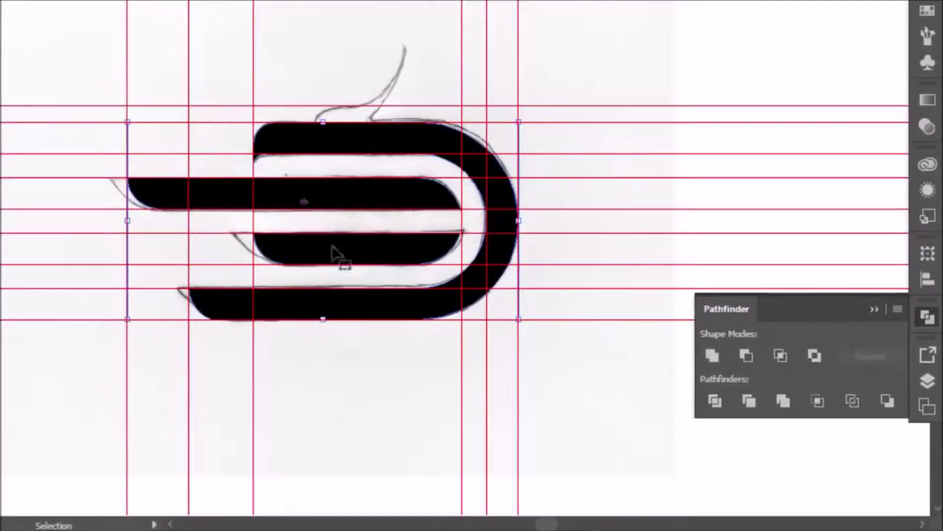
left_click(874, 309)
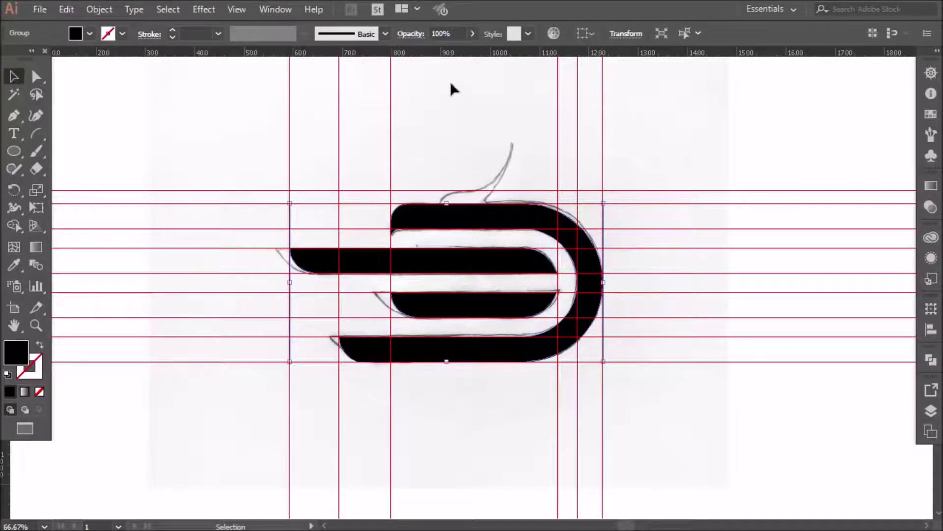
left_click_drag(474, 34, 446, 49)
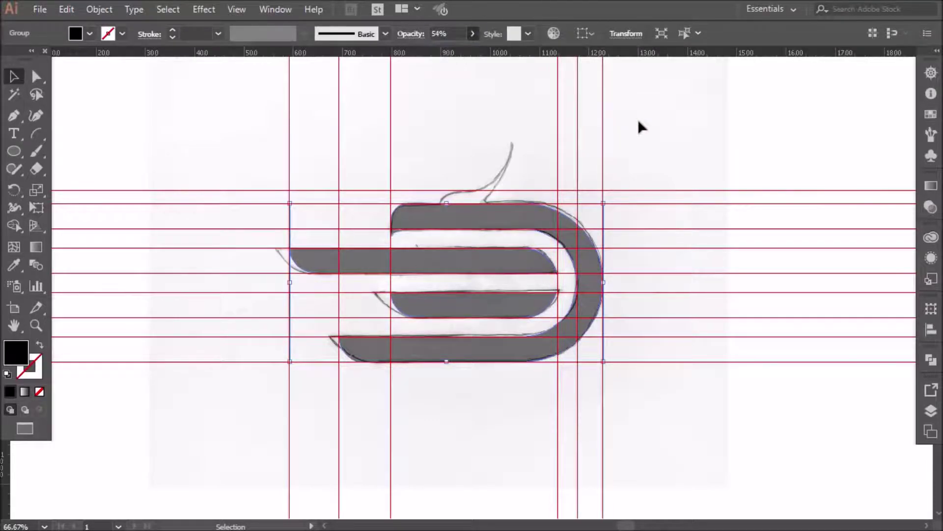
key("ctrl+plus")
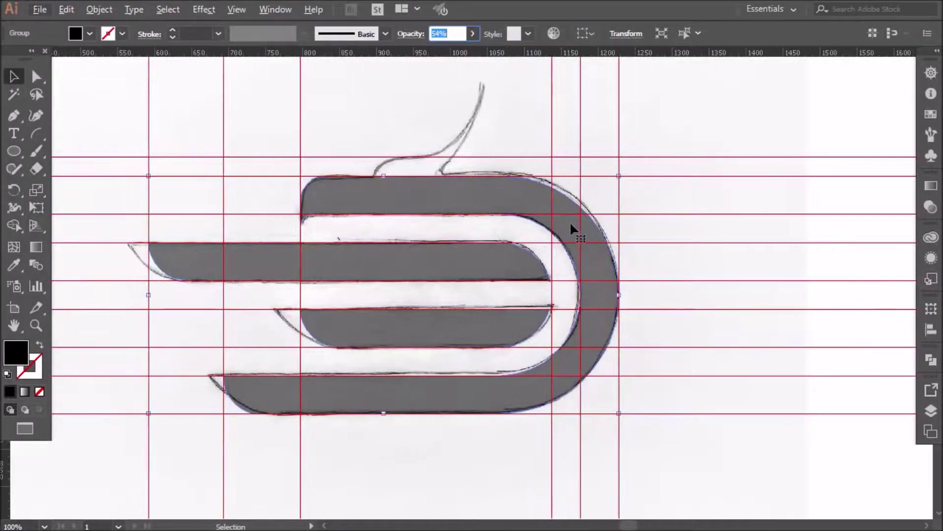
key("a")
scroll(706, 190, "up", 3)
left_click(722, 158)
key("v")
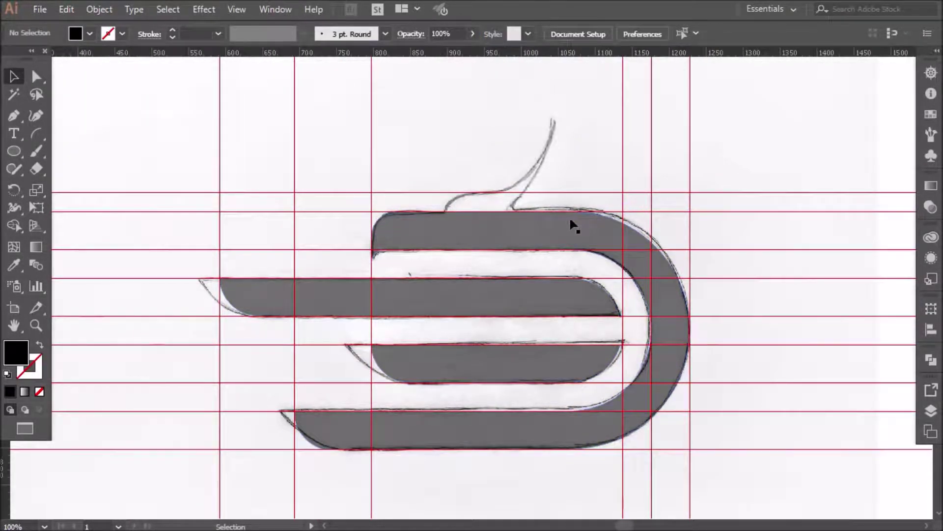
scroll(538, 215, "up", 1)
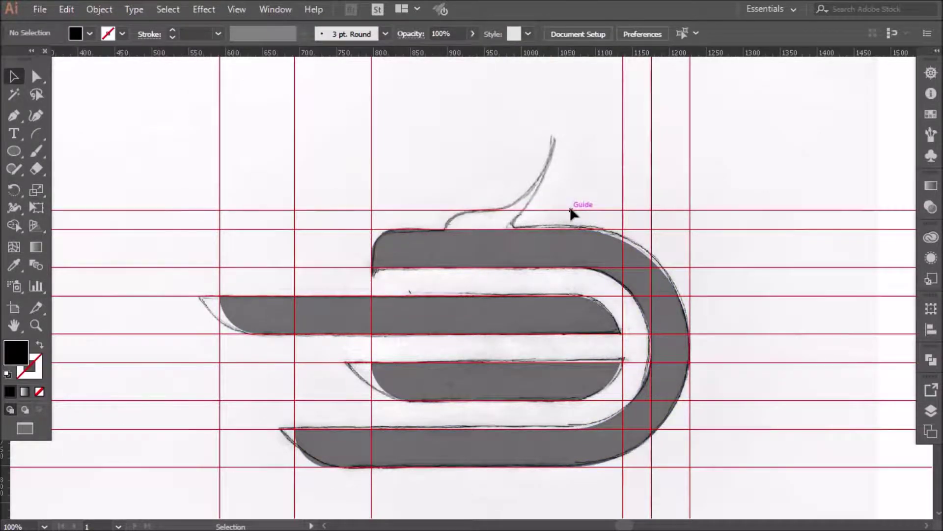
Step: Add a vertical guide at the start of the sketched head bump and draw a circle from its upper intersection down to the top bar's lower guide
scroll(570, 216, "up", 1)
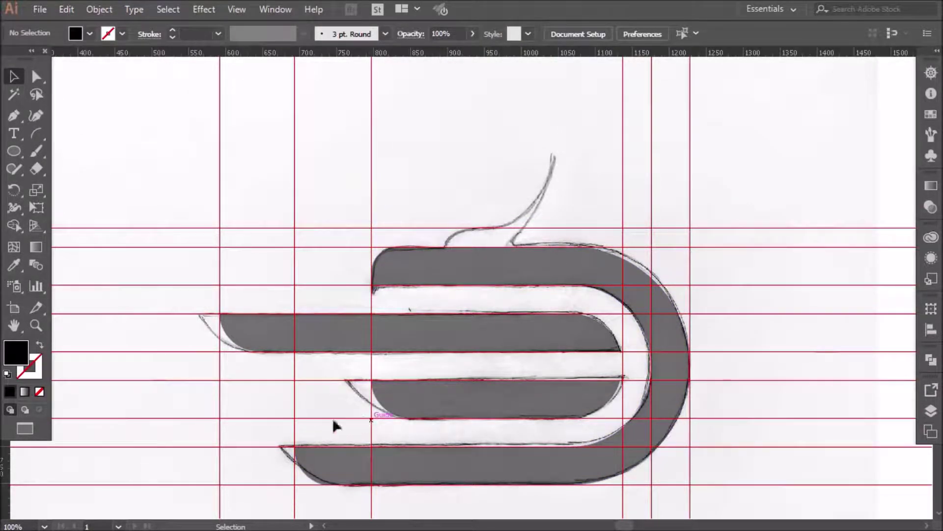
left_click_drag(4, 471, 443, 355)
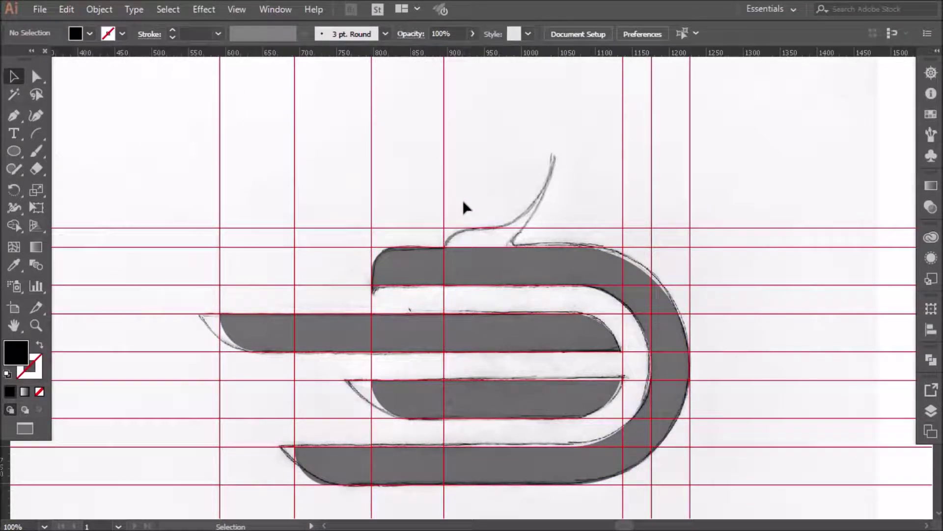
left_click(18, 150)
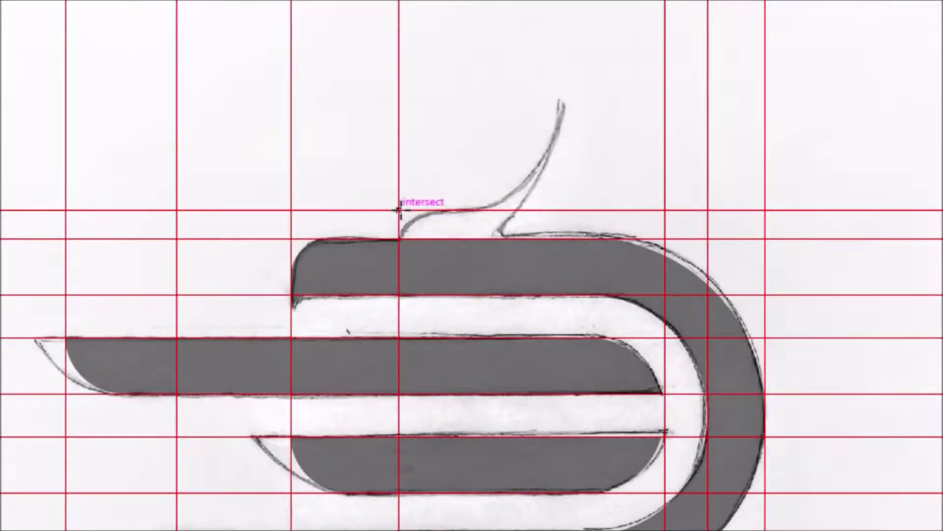
left_click_drag(398, 212, 480, 294)
key("v")
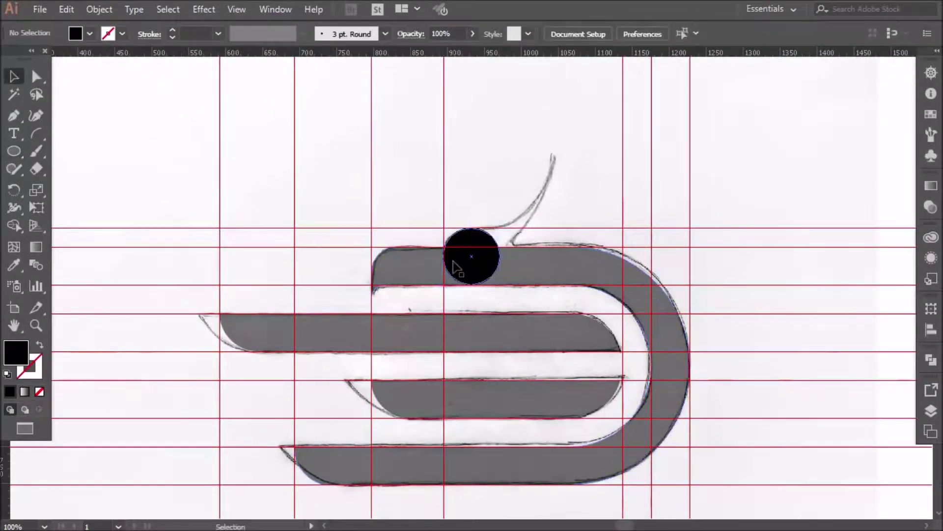
Step: Select the new circle together with all the other shapes and unite them with Pathfinder
left_click(456, 268)
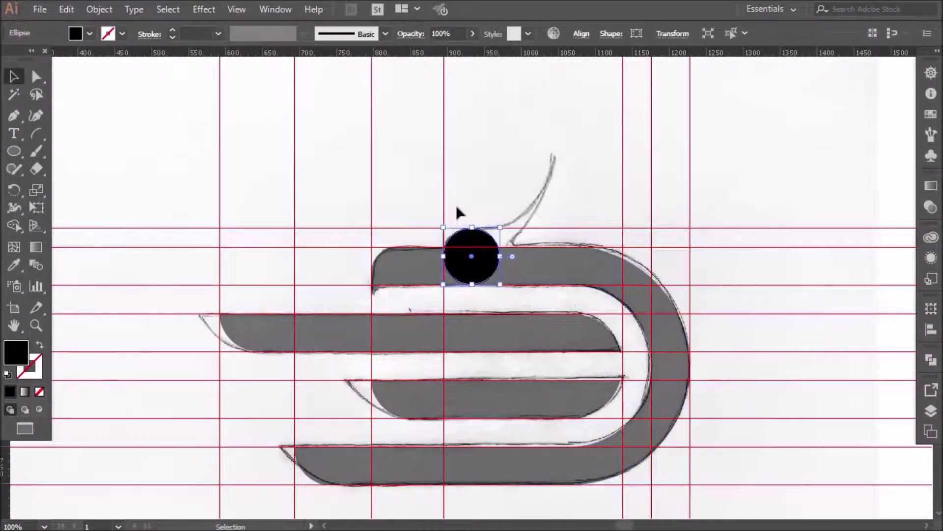
key("ctrl+a")
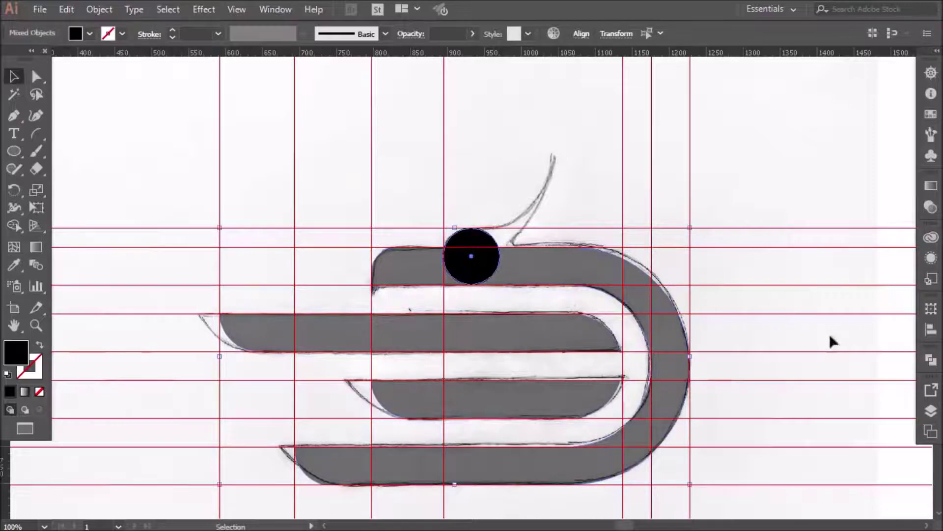
left_click(931, 360)
left_click(758, 391)
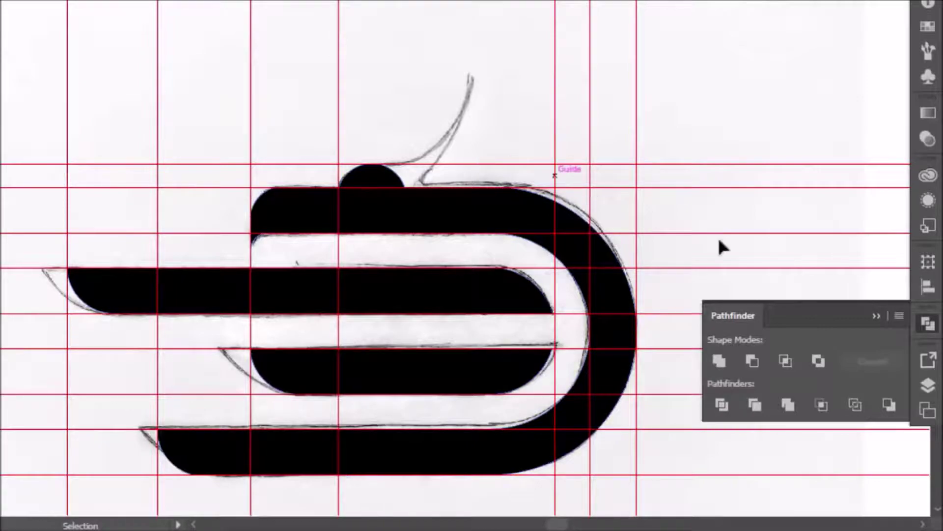
left_click(878, 315)
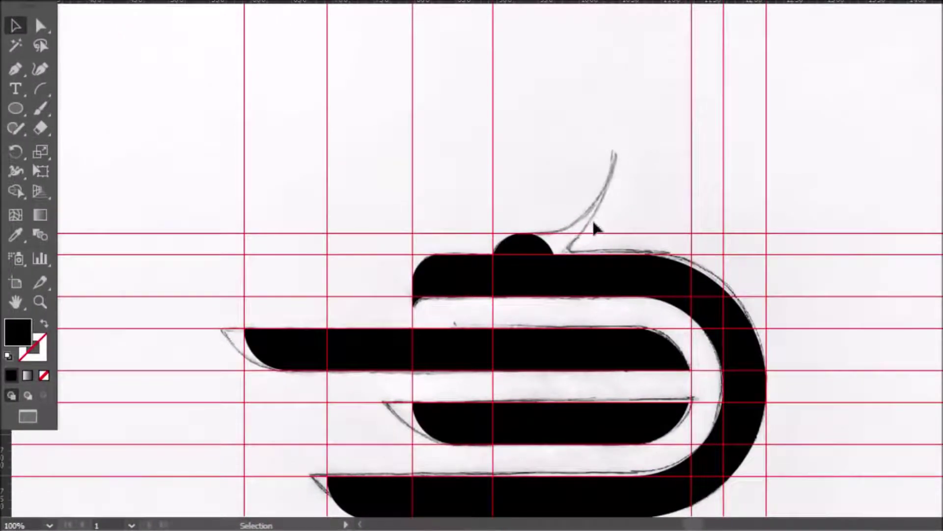
Step: Lower the opacity of the united shape so that the sketch shows through it
scroll(596, 236, "up", 2)
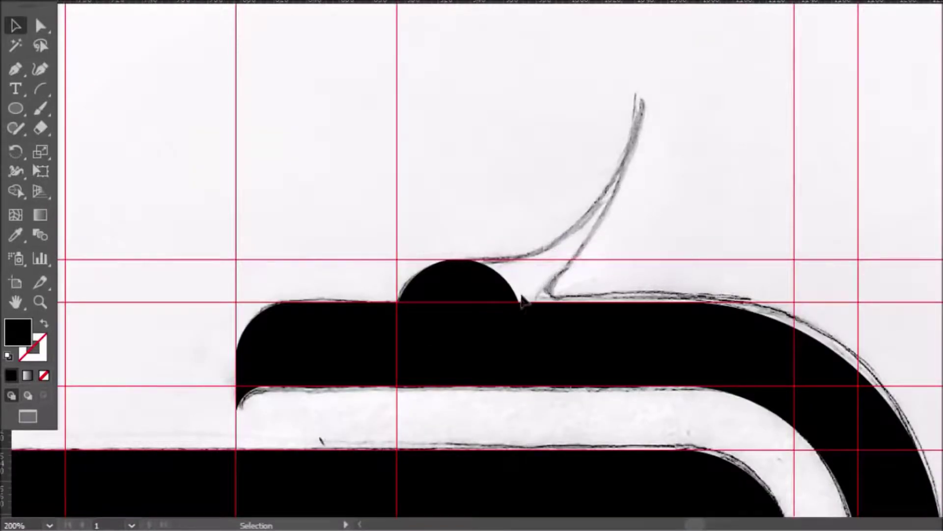
scroll(522, 300, "down", 1)
left_click(506, 298)
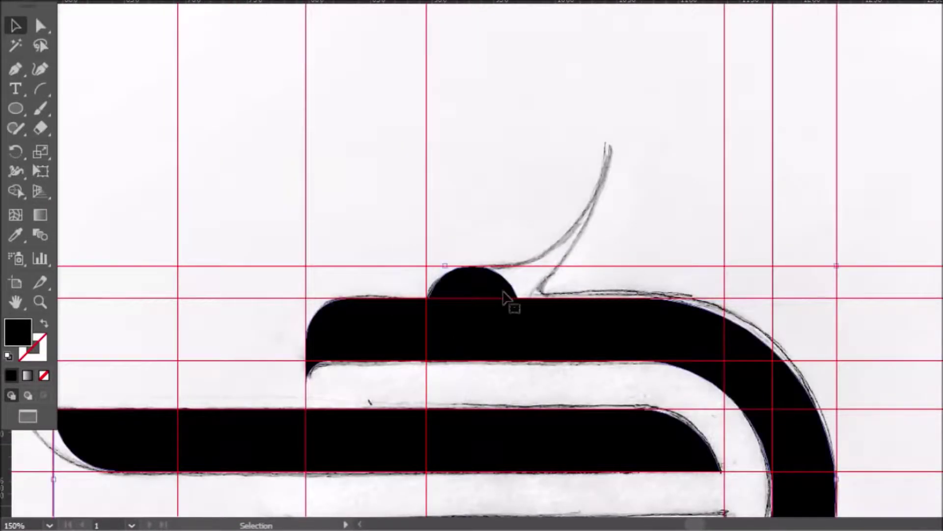
left_click(490, 5)
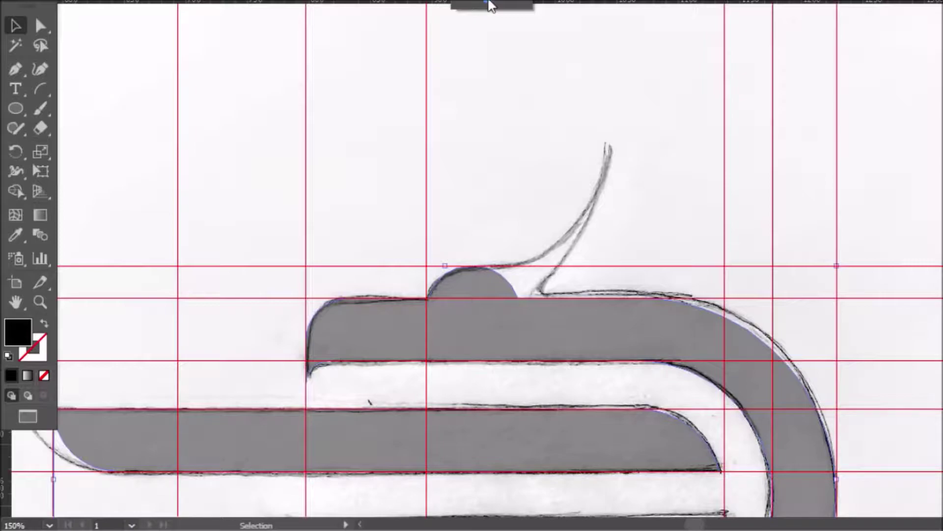
left_click_drag(490, 5, 487, 5)
Step: Draw an unfilled, black-stroked circle about 285 px wide above the top bar and place its lower right arc along the sketched crest curve
scroll(488, 213, "up", 3)
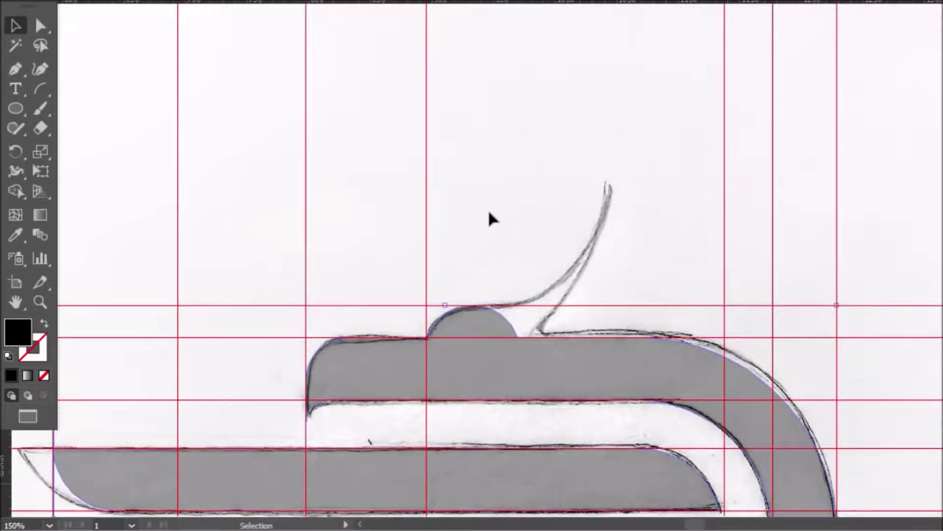
left_click(16, 107)
left_click_drag(368, 206, 544, 265)
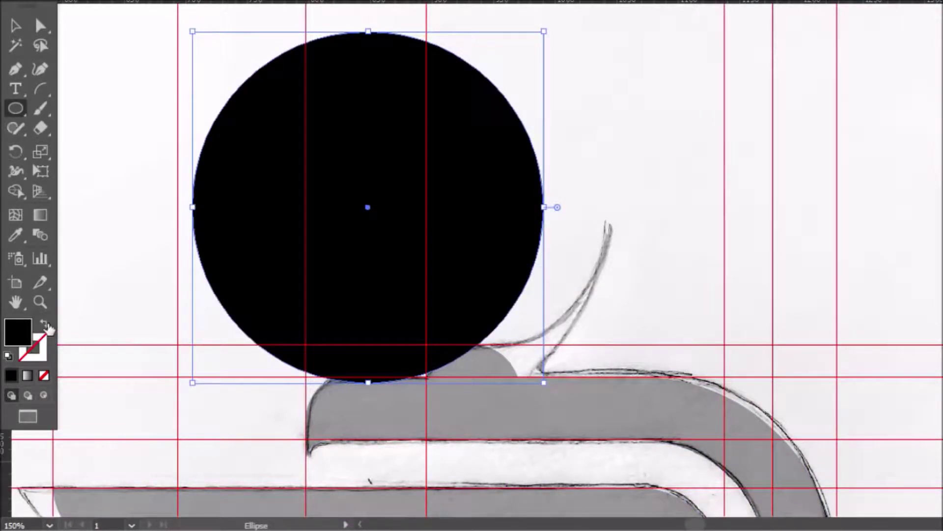
left_click(45, 325)
left_click(14, 28)
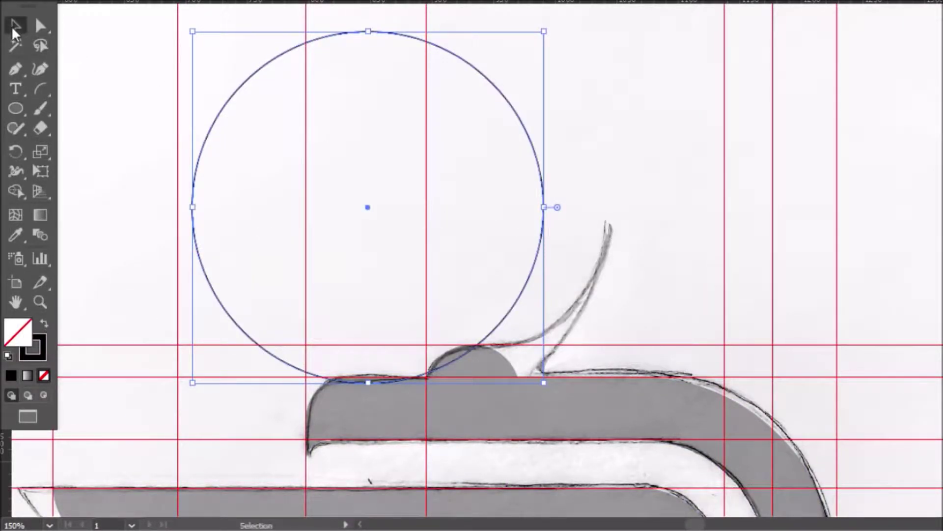
left_click_drag(537, 167, 608, 162)
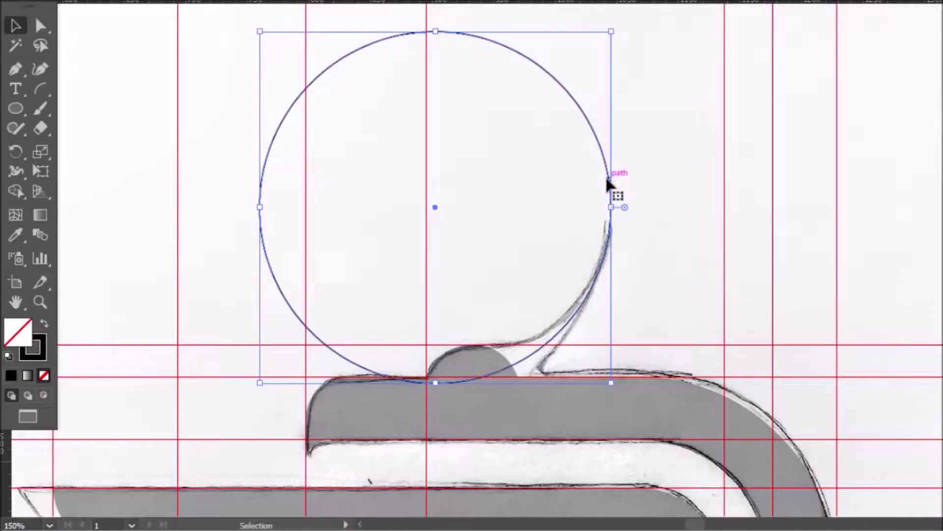
left_click_drag(608, 184, 612, 186)
Step: Set the large circle's stroke weight to 31 pt
left_click(192, 35)
left_click(191, 34)
left_click(192, 35)
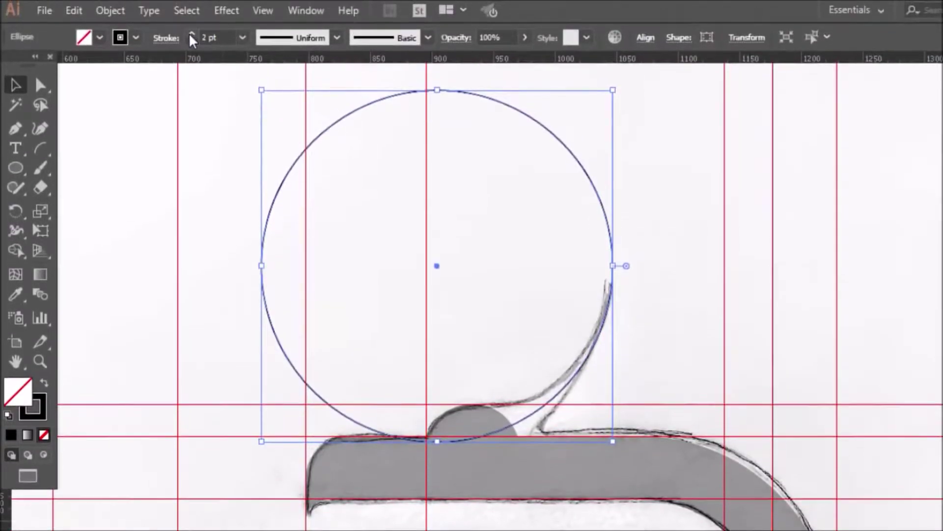
left_click(191, 35)
left_click(192, 34)
left_click(191, 35)
left_click(191, 34)
left_click(191, 35)
left_click(192, 35)
left_click(191, 34)
left_click(191, 34)
left_click(191, 34)
left_click(191, 34)
left_click(191, 35)
left_click(191, 34)
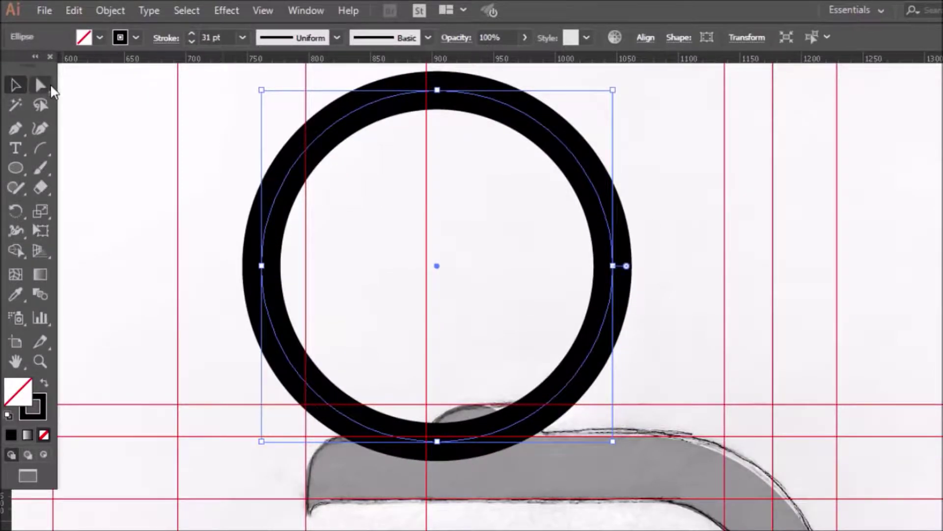
Step: Delete the circle's left and top anchor points, keeping only the lower right quarter arc
left_click(46, 88)
left_click(261, 266)
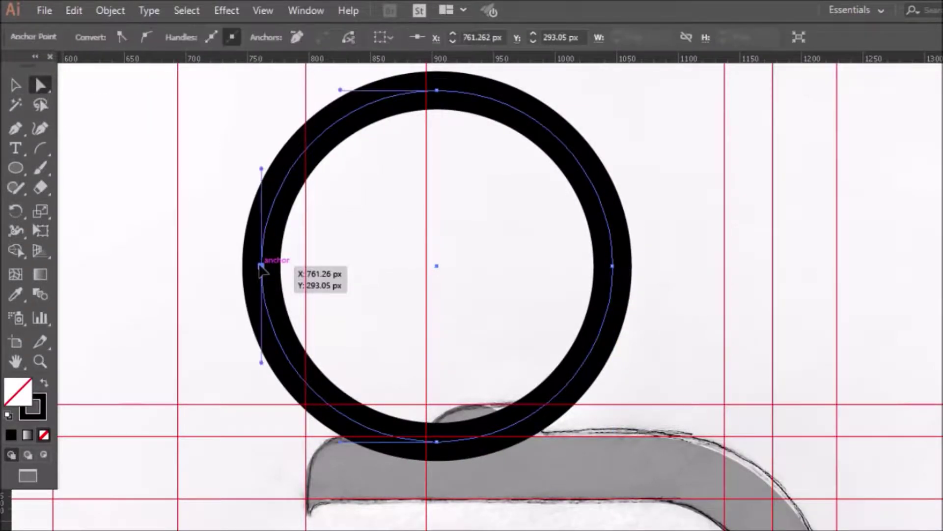
key("Delete")
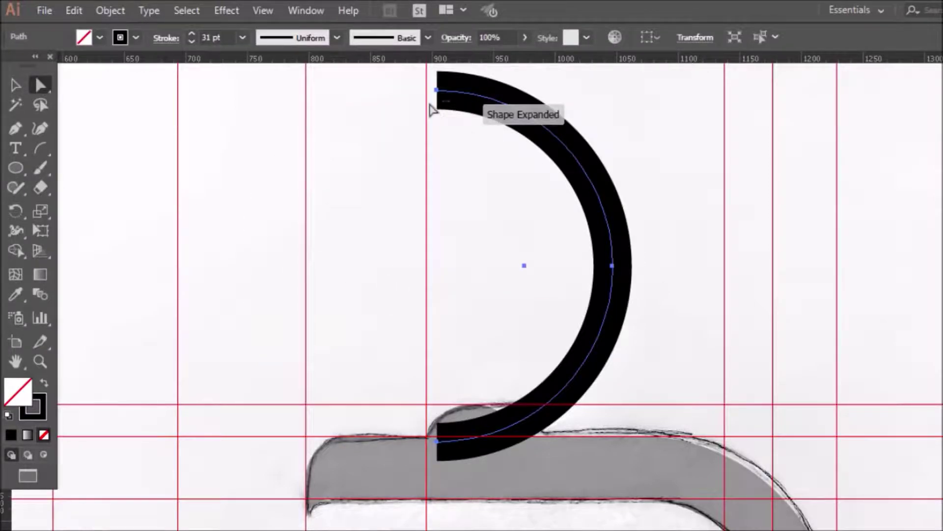
left_click(437, 90)
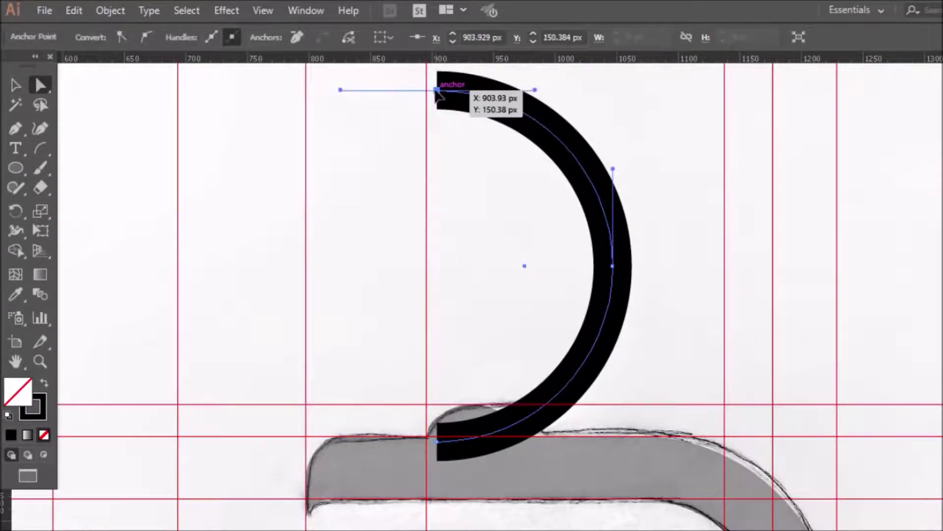
key("Delete")
left_click(17, 88)
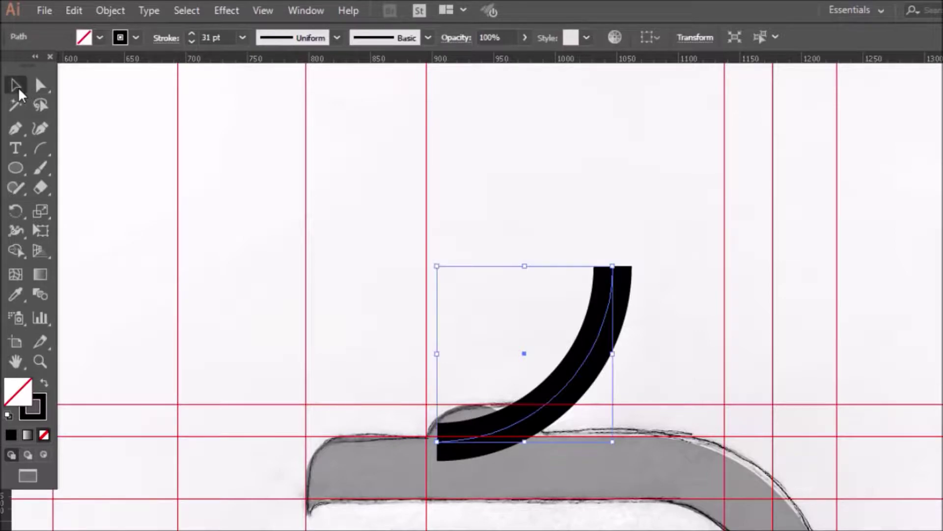
Step: Set the quarter arc's opacity to 62%, taper its upper end to a point with the Width tool and deselect it
left_click_drag(506, 54, 499, 56)
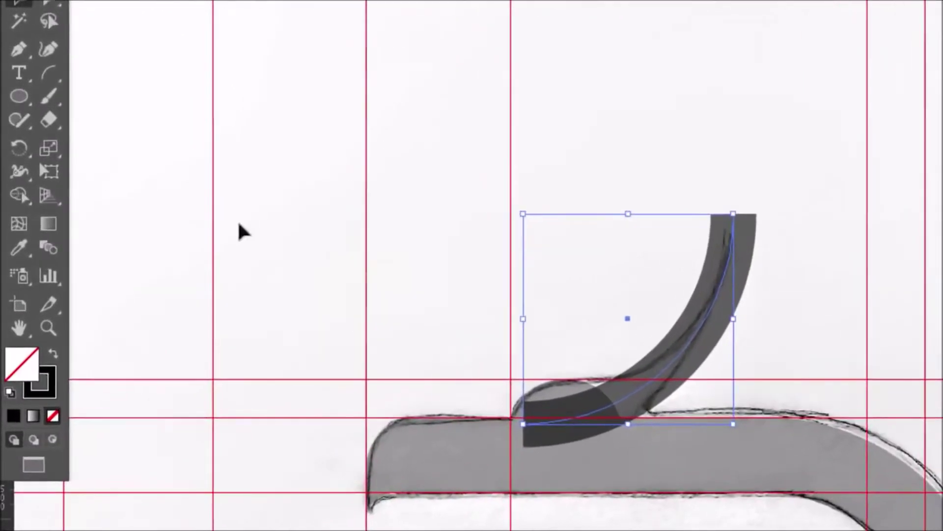
mouse_move(22, 119)
left_mouse_down()
mouse_move(141, 130)
mouse_move(137, 123)
left_mouse_up()
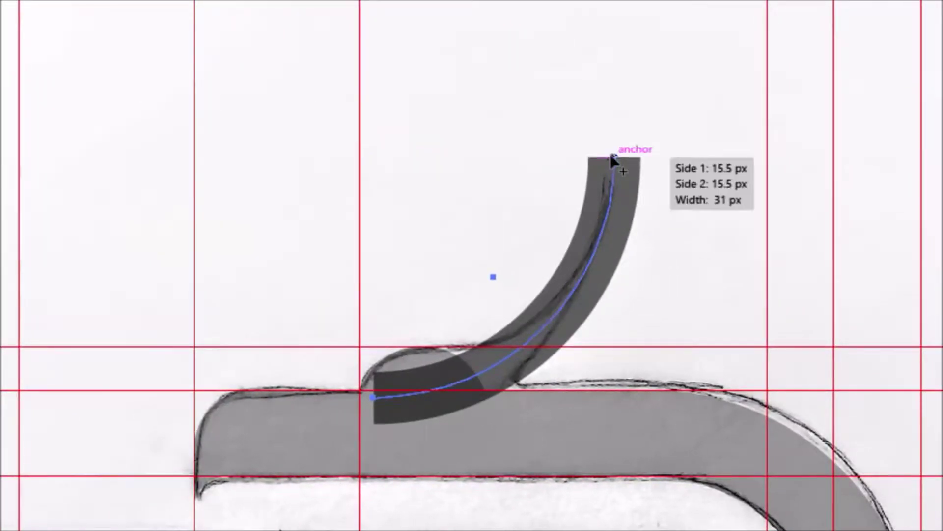
mouse_move(612, 157)
left_mouse_down()
mouse_move(624, 156)
mouse_move(612, 160)
left_mouse_up()
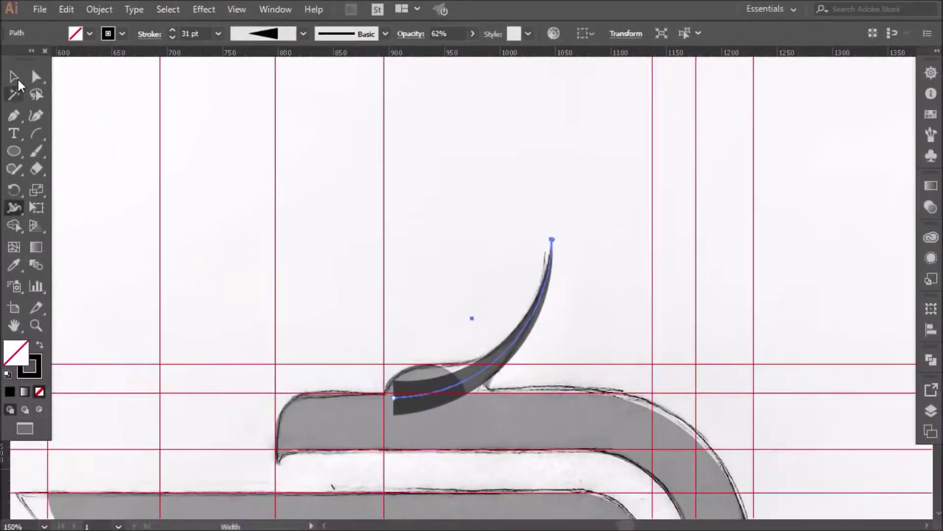
left_click(15, 77)
left_click(470, 229)
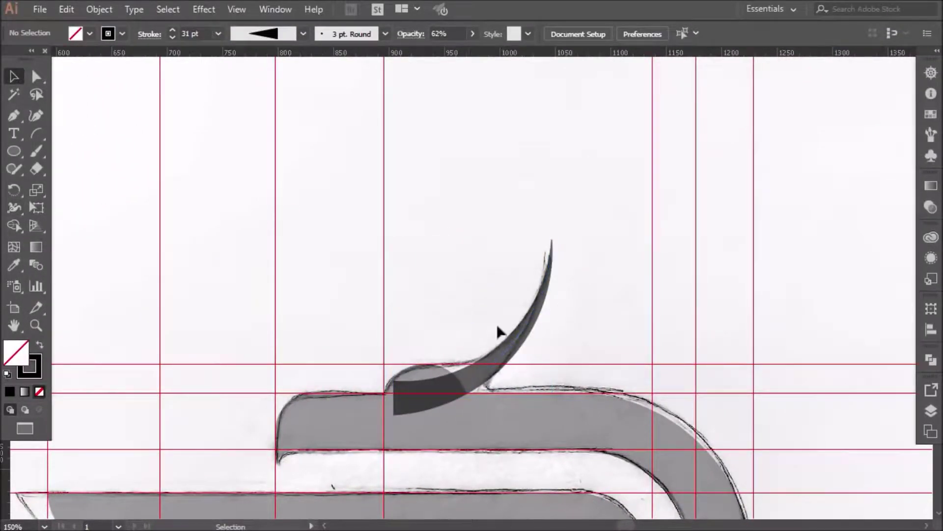
Step: Move the tapered arc up and right so the upper edge of its wide end continues smoothly from the top of the head bump
left_click_drag(466, 387, 480, 376)
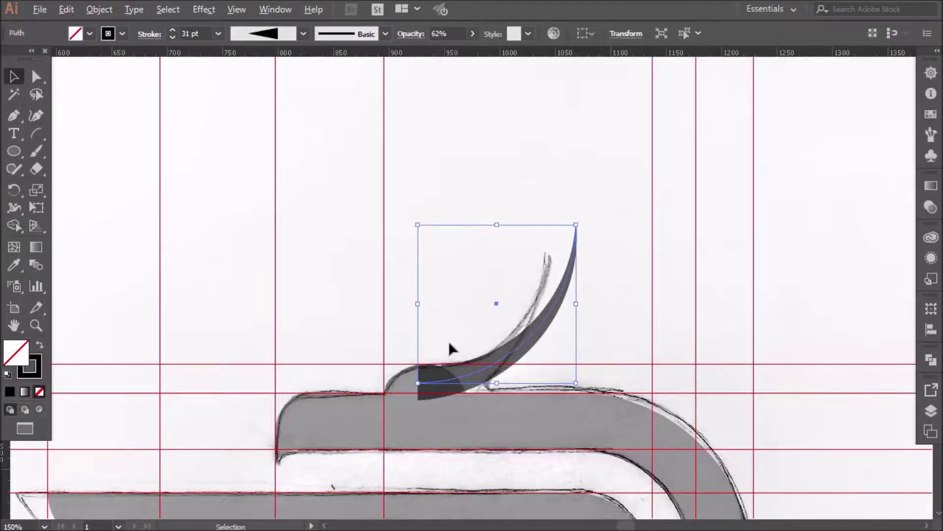
scroll(451, 348, "up", 10)
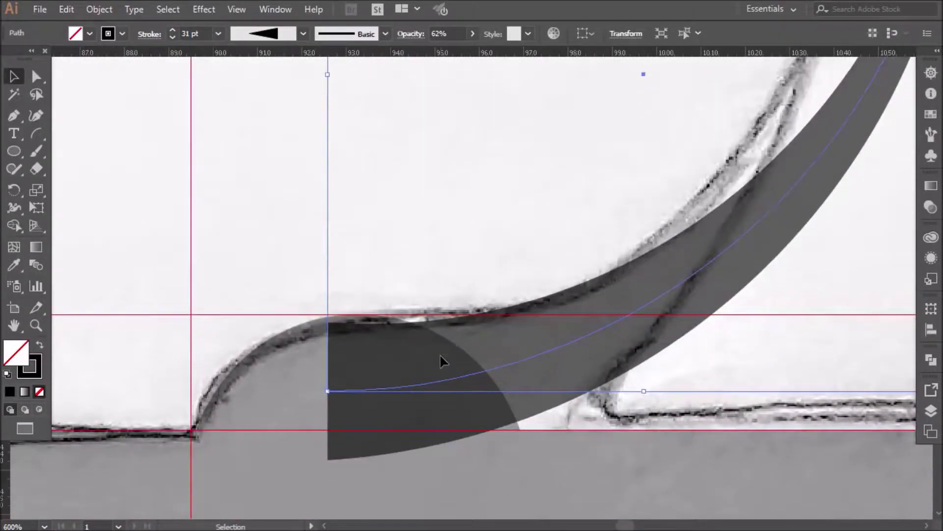
scroll(441, 362, "down", 1)
left_click_drag(341, 375, 363, 367)
left_click(396, 275)
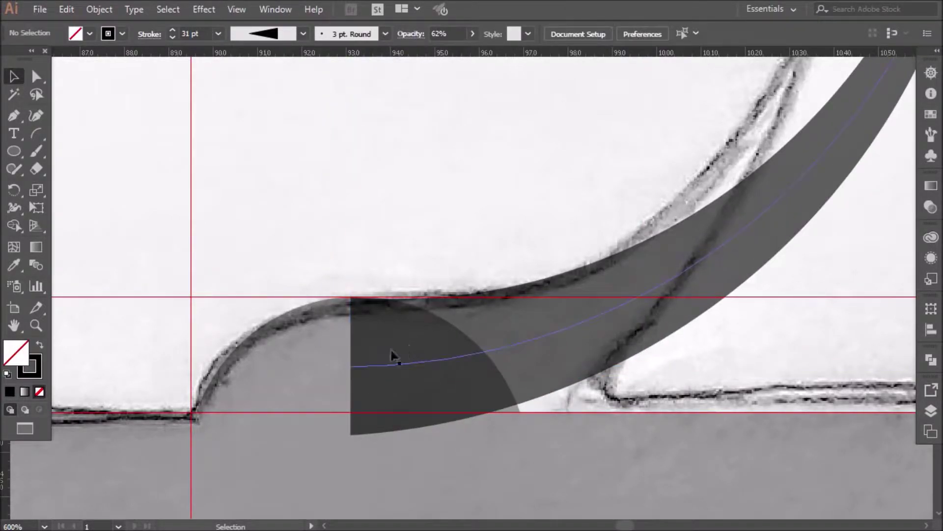
Step: Expand the appearance of the tapered arc into a filled shape
scroll(585, 354, "down", 3)
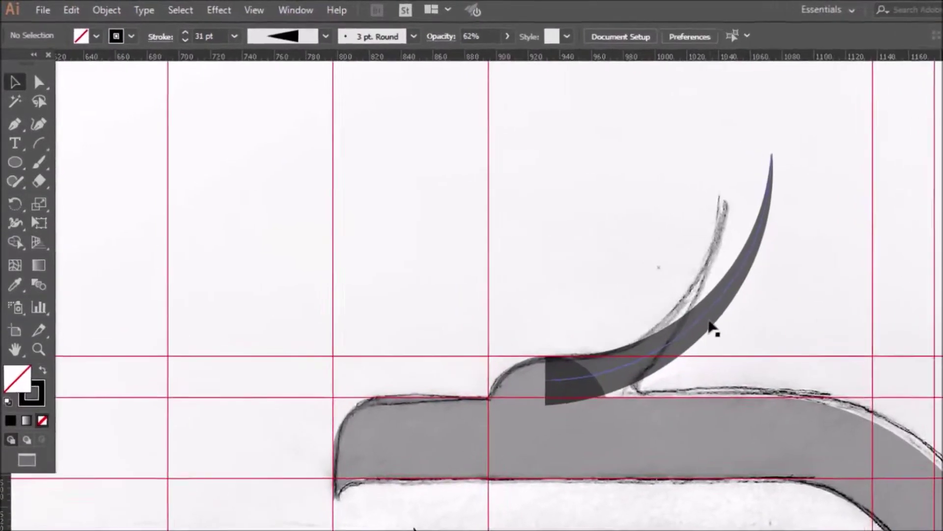
left_click(666, 295)
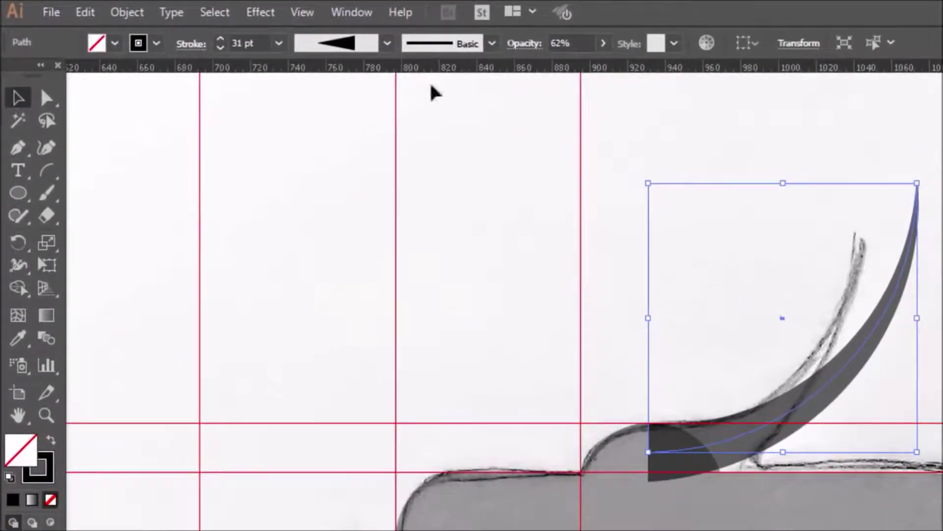
left_click(127, 12)
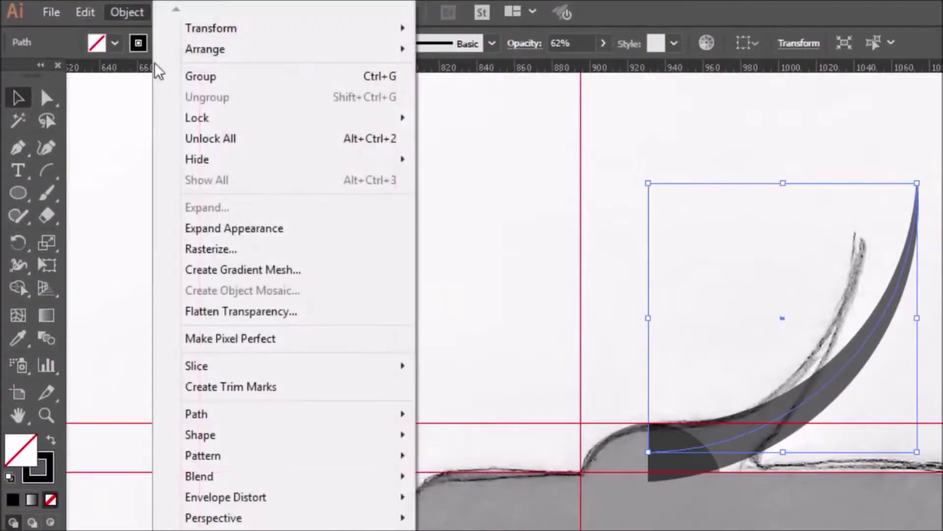
left_click(256, 236)
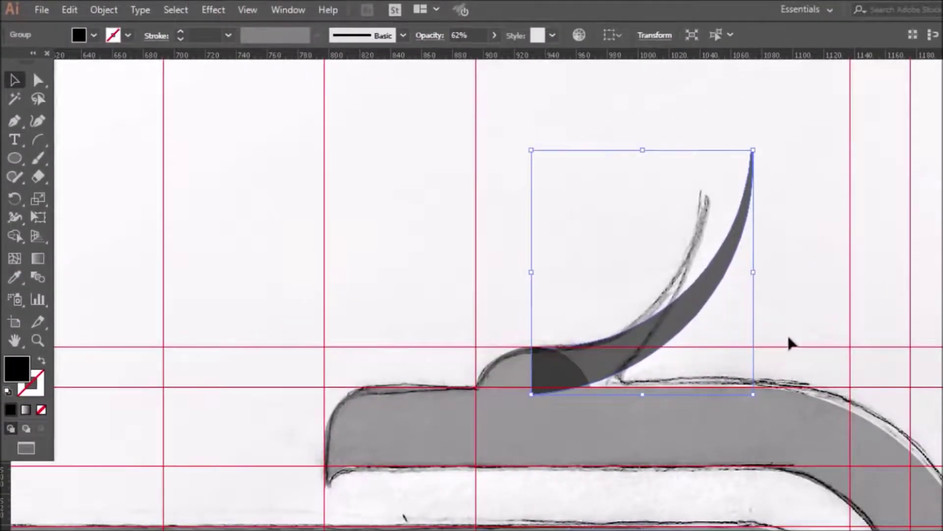
Step: Copy the top bar's fill onto the expanded arc with the Eyedropper tool and set the arc's opacity to 42%
left_click(14, 277)
left_click(395, 403)
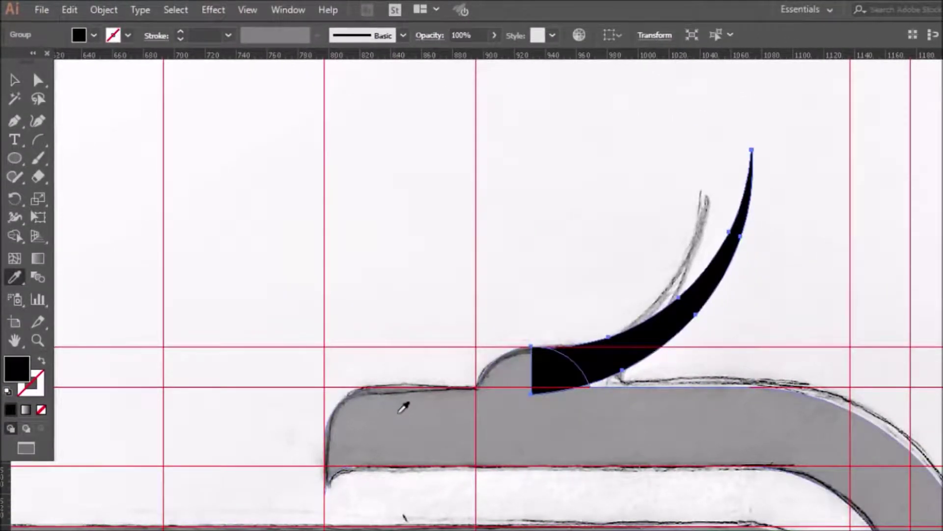
left_click(14, 80)
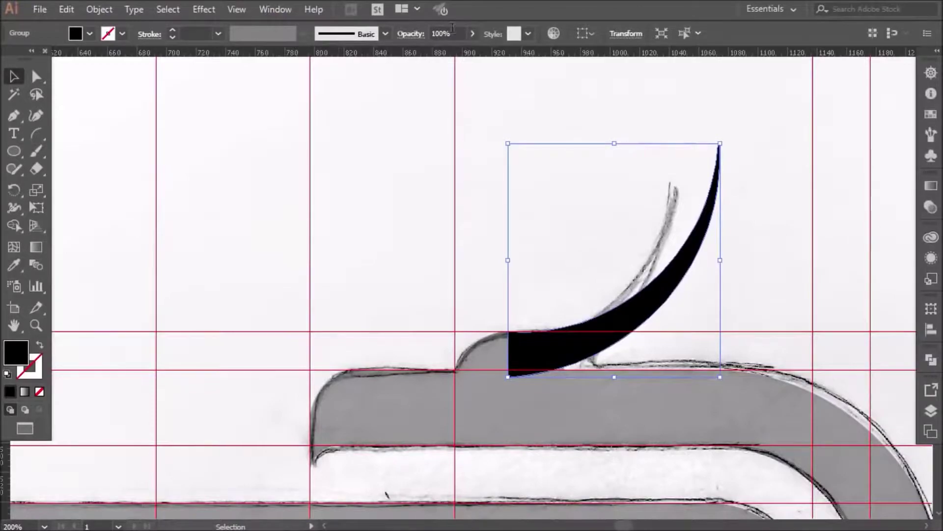
left_click_drag(469, 51, 438, 52)
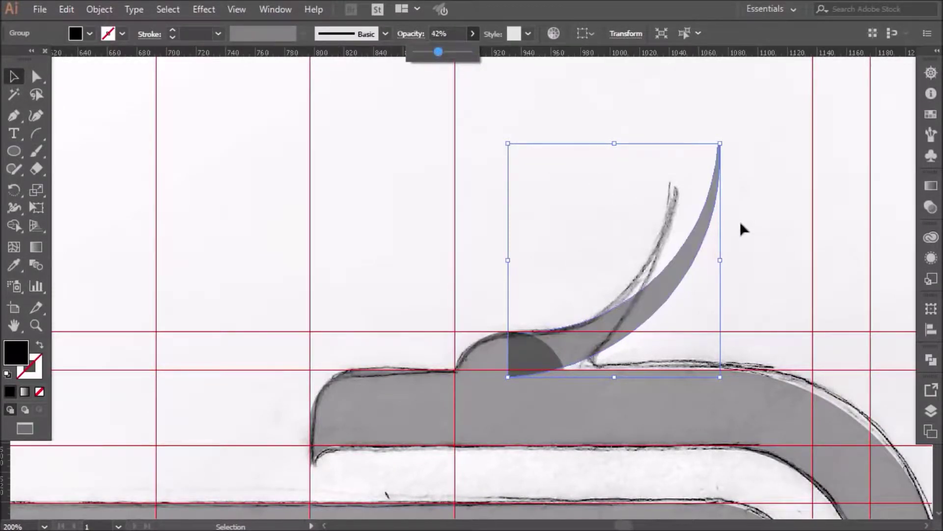
Step: Unite the crest, head bump and bars with Pathfinder, and set the united logo's opacity to 43%
scroll(731, 246, "down", 3)
scroll(735, 246, "right", 3)
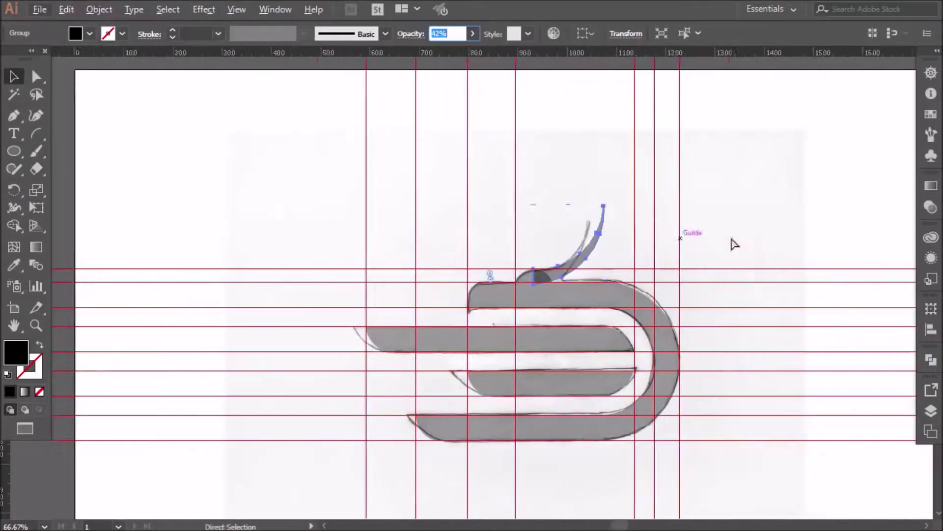
scroll(735, 244, "right", 1)
scroll(682, 289, "up", 1)
scroll(678, 289, "down", 2)
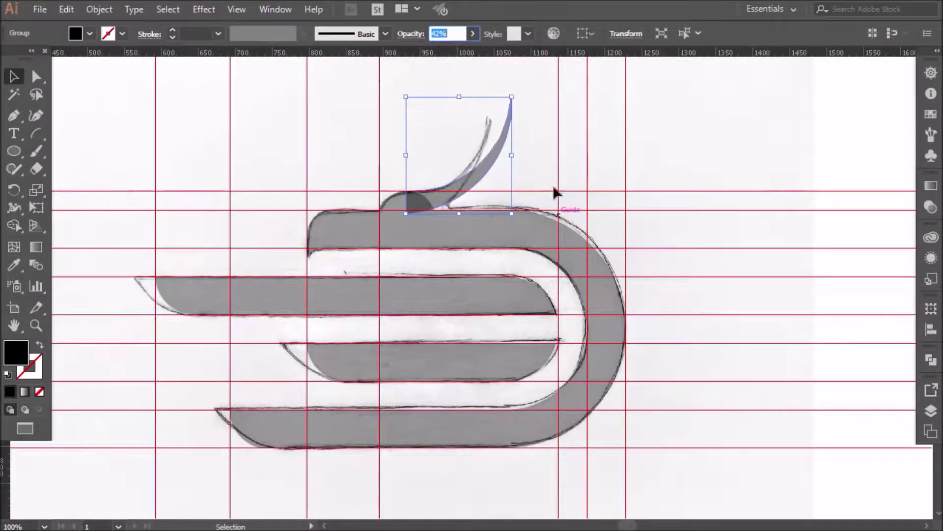
left_click(543, 156)
left_click(449, 198)
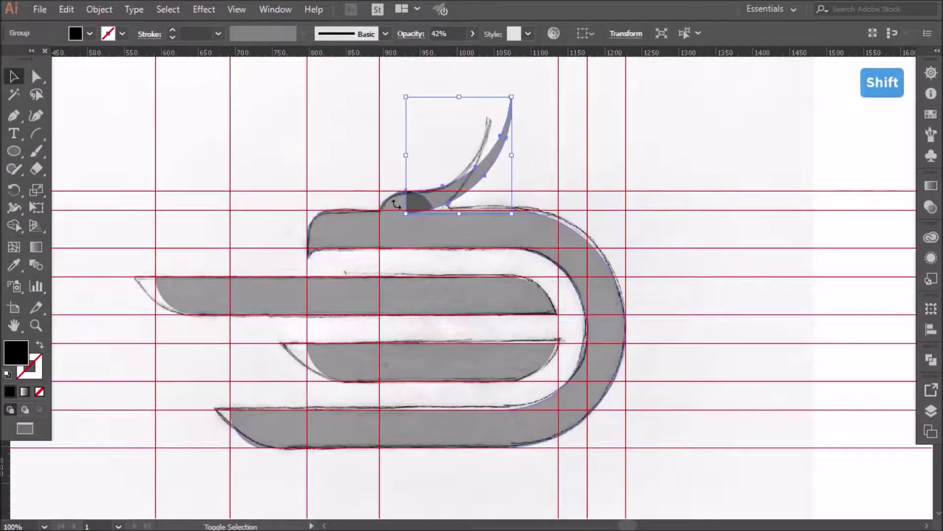
left_click(401, 234, "shift")
left_click(931, 360)
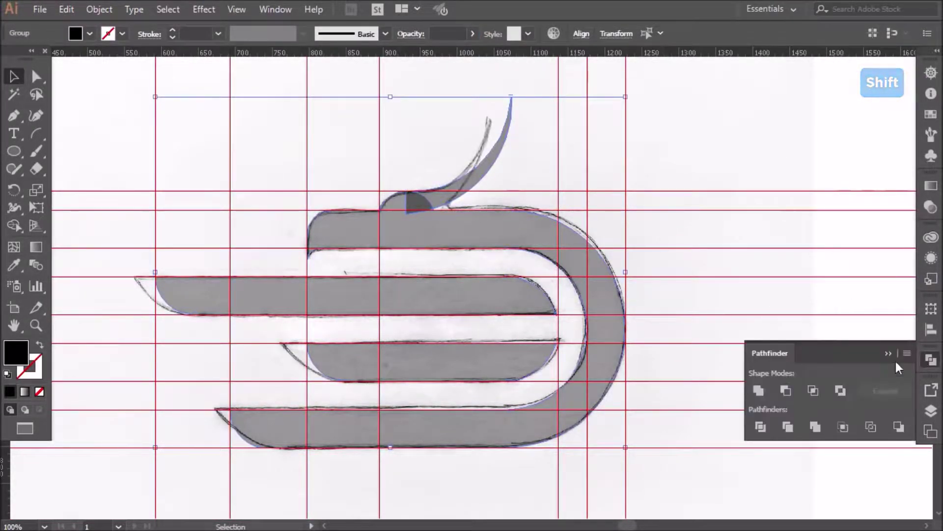
left_click(760, 390)
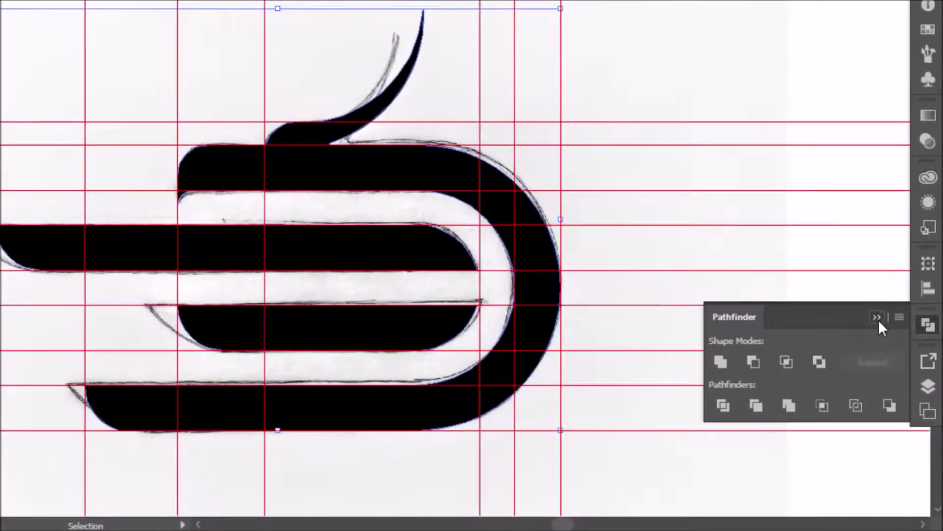
left_click(883, 336)
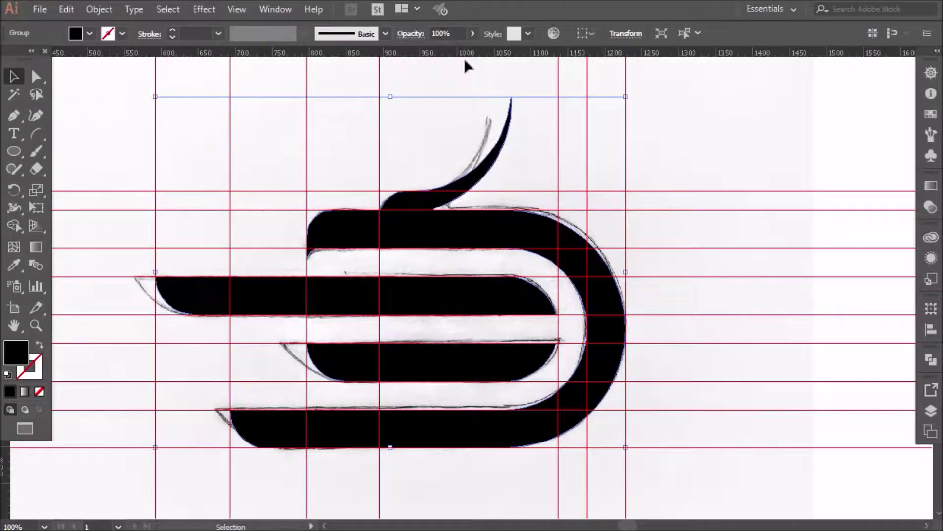
left_click(438, 51)
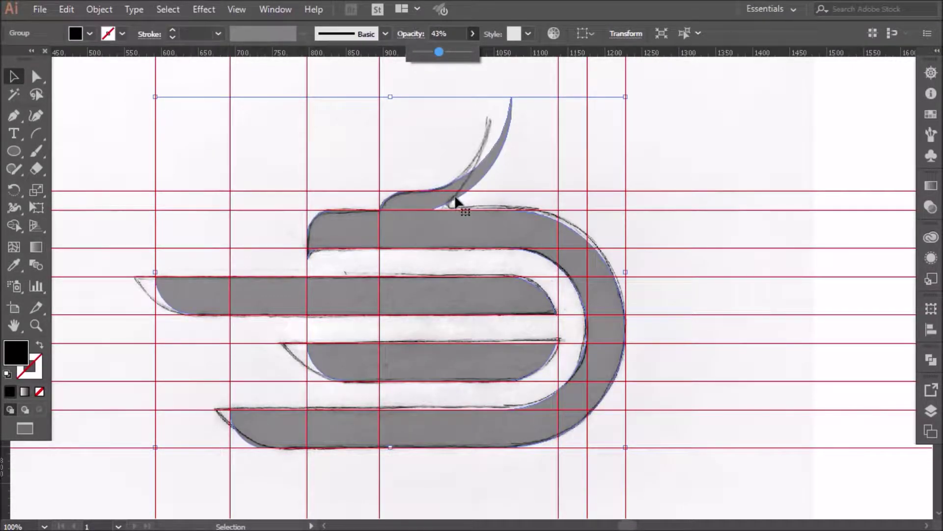
Step: Draw a small black circle in the gap under the crest, resting on the top bar's upper edge
scroll(457, 197, "up", 3)
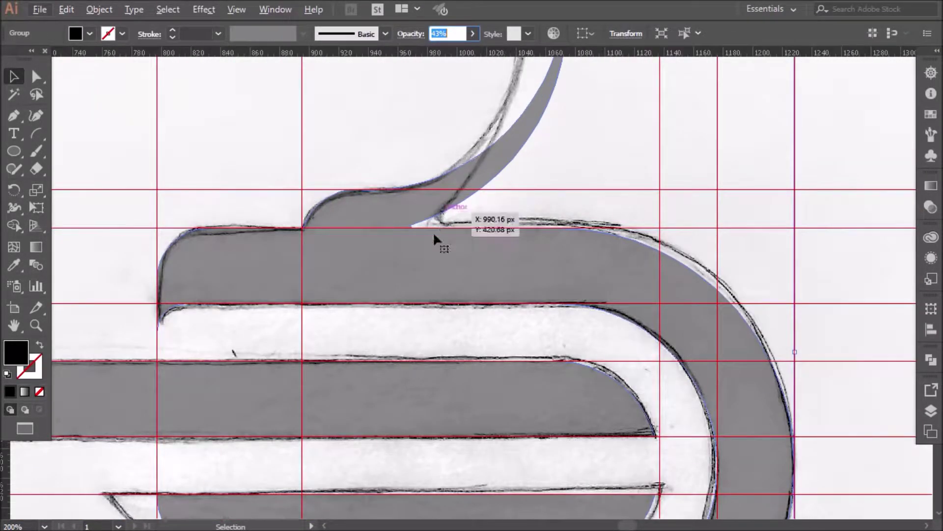
scroll(450, 222, "up", 1)
scroll(433, 218, "up", 1)
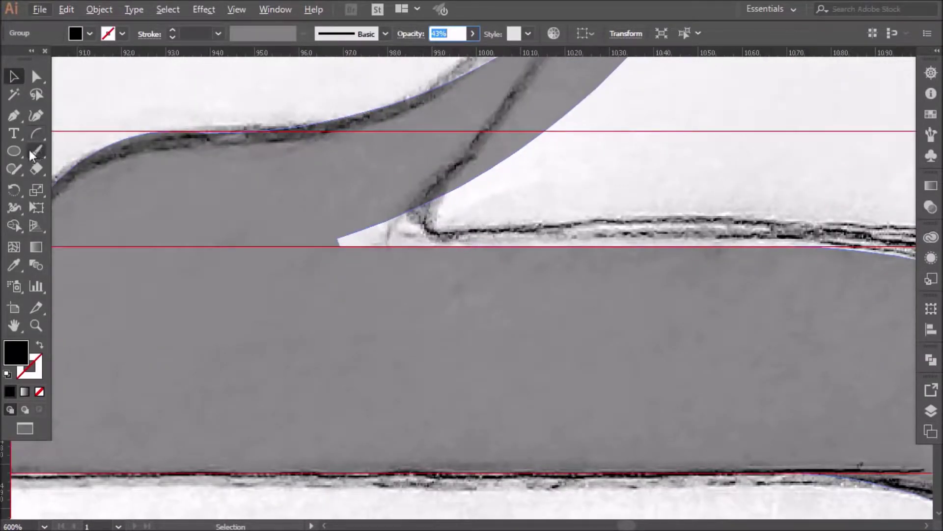
left_click(14, 150)
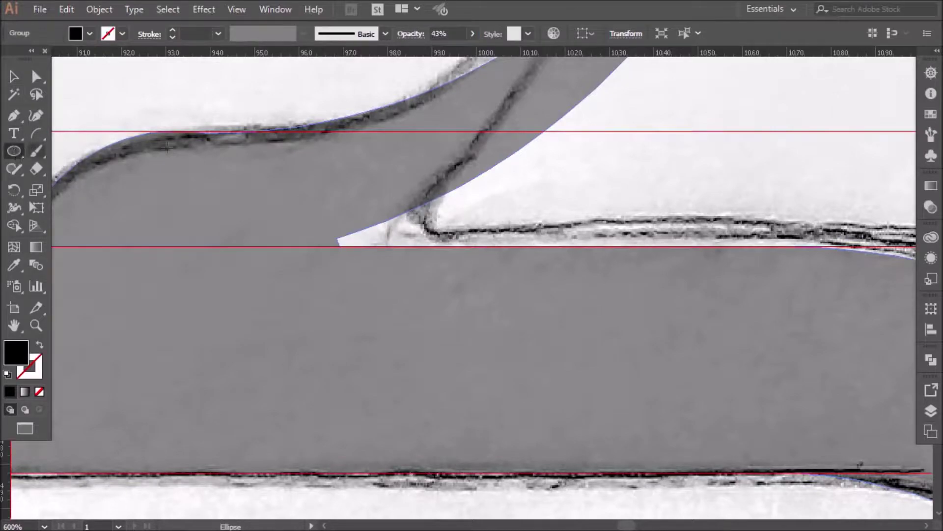
left_click_drag(437, 246, 496, 196)
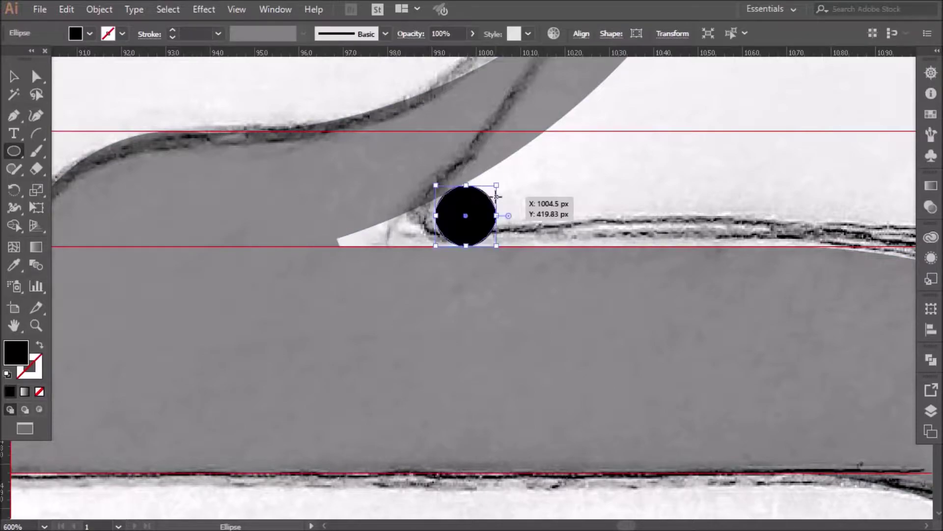
Step: Adjust the small circle in Outline view so it just touches the crest's lower curve, and return to the preview display
key("ctrl+y")
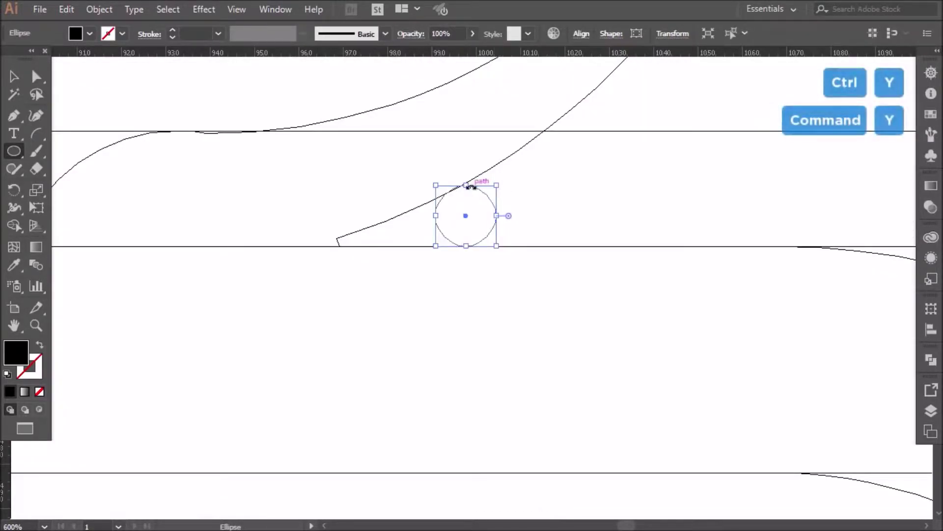
scroll(467, 204, "up", 2)
scroll(469, 192, "up", 1)
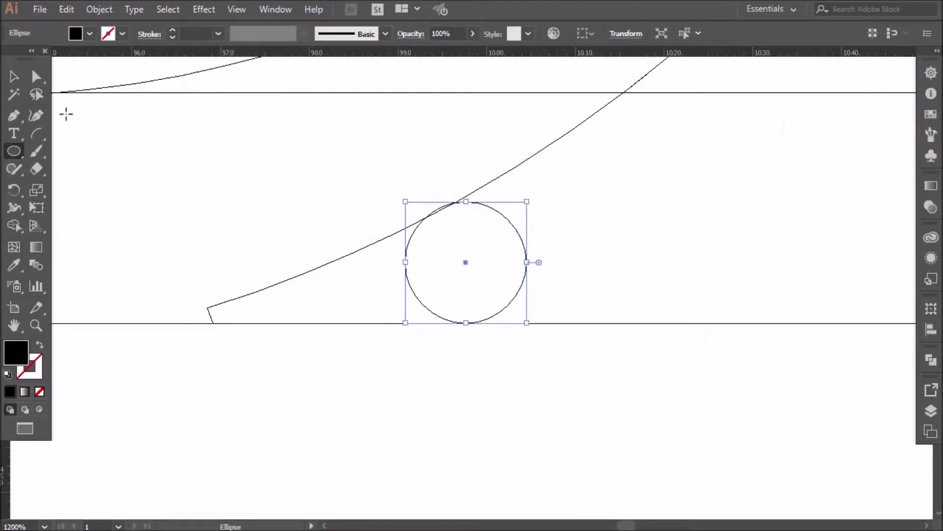
left_click(16, 80)
left_click_drag(467, 201, 412, 222)
scroll(468, 206, "up", 4)
left_click(309, 265)
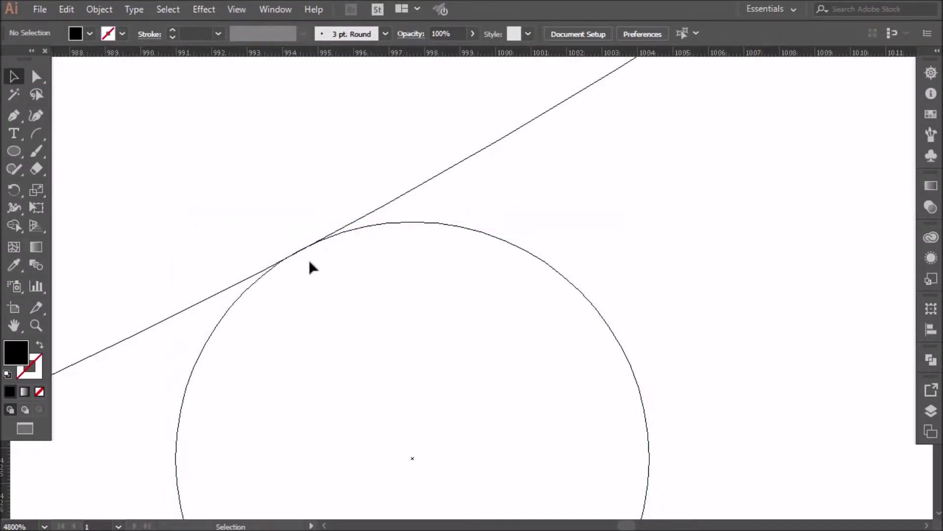
scroll(309, 251, "down", 5)
scroll(310, 242, "down", 6)
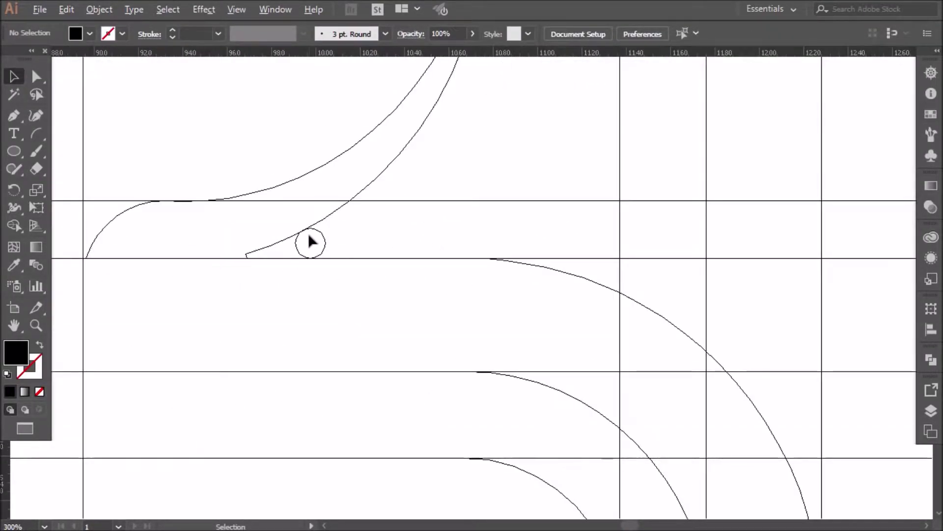
scroll(310, 241, "left", 5)
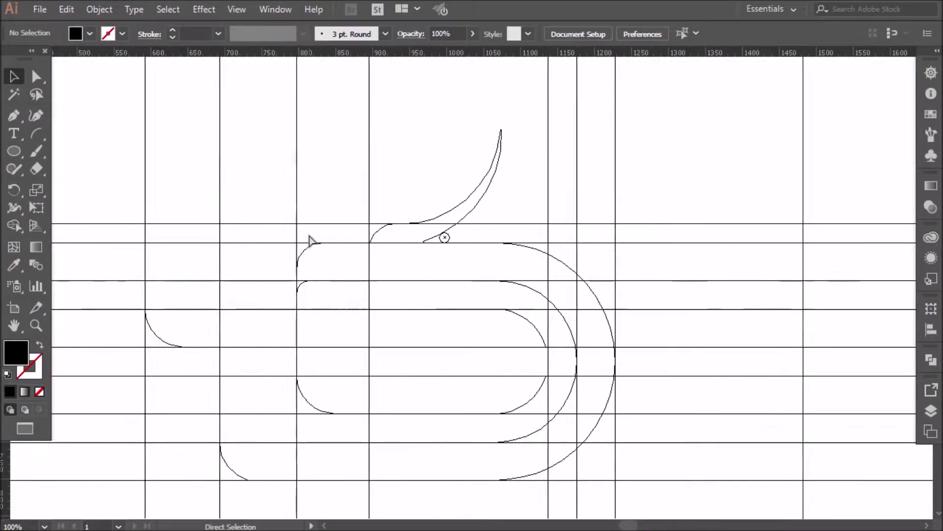
key("ctrl+y")
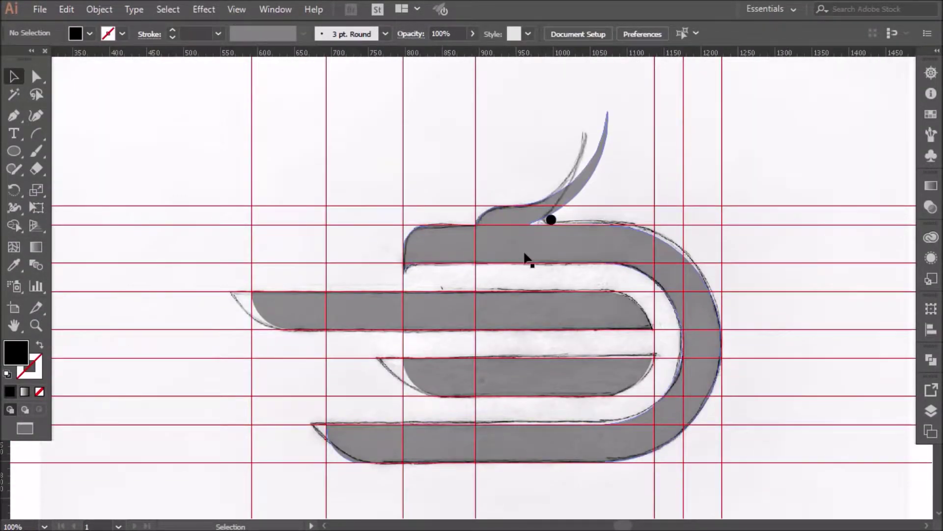
Step: Fill the narrow wedge between the crest, top bar and small circle with the Shape Builder tool
scroll(550, 235, "up", 4)
left_click(540, 226)
left_click(524, 271, "shift")
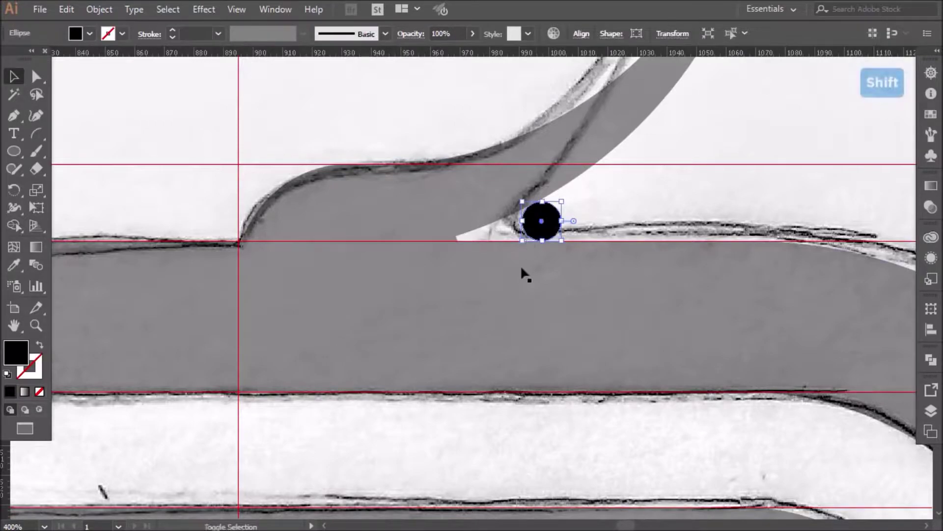
key("shift+m")
left_click_drag(548, 222, 507, 234)
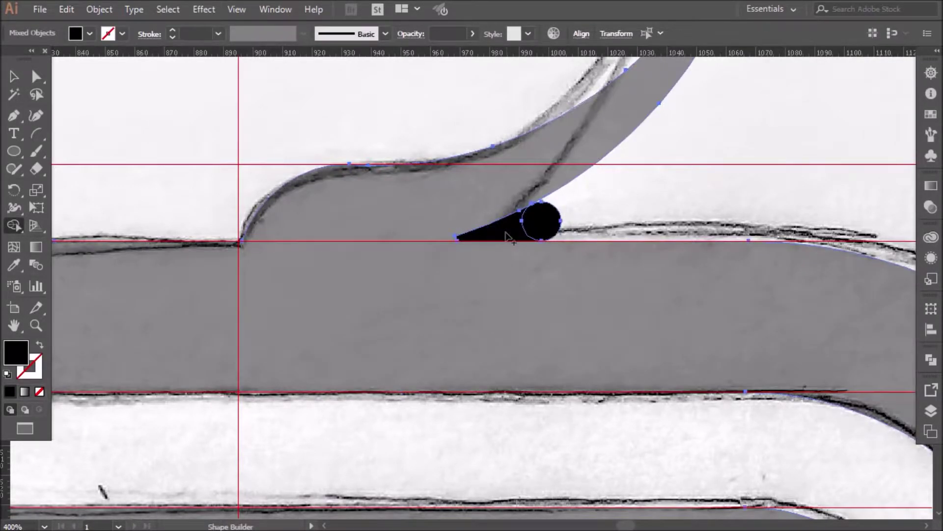
Step: Delete the small circle beside the filled wedge, keeping the wedge with its rounded inner corner
left_click(14, 77)
left_click(112, 116)
left_click(533, 222)
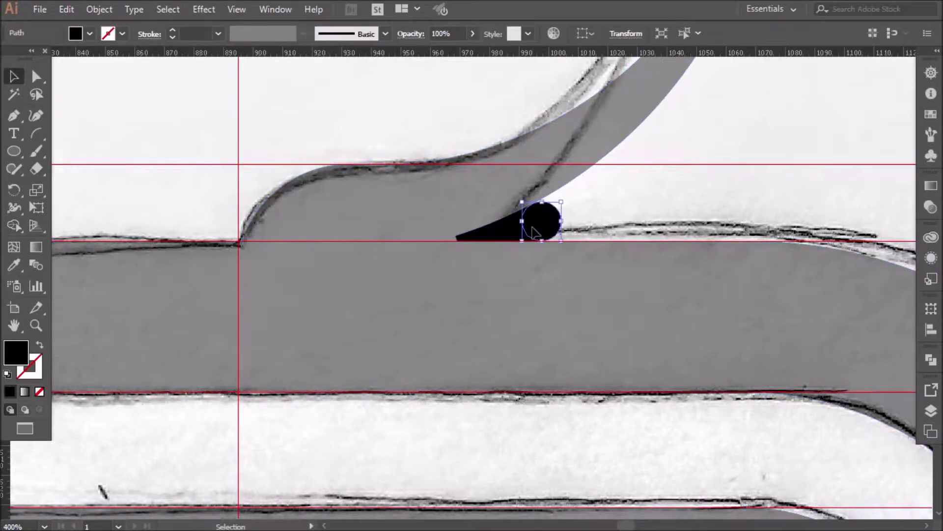
key("Delete")
Step: Select the whole logo including the filled wedge, unite it with Pathfinder and deselect it
scroll(550, 224, "down", 4)
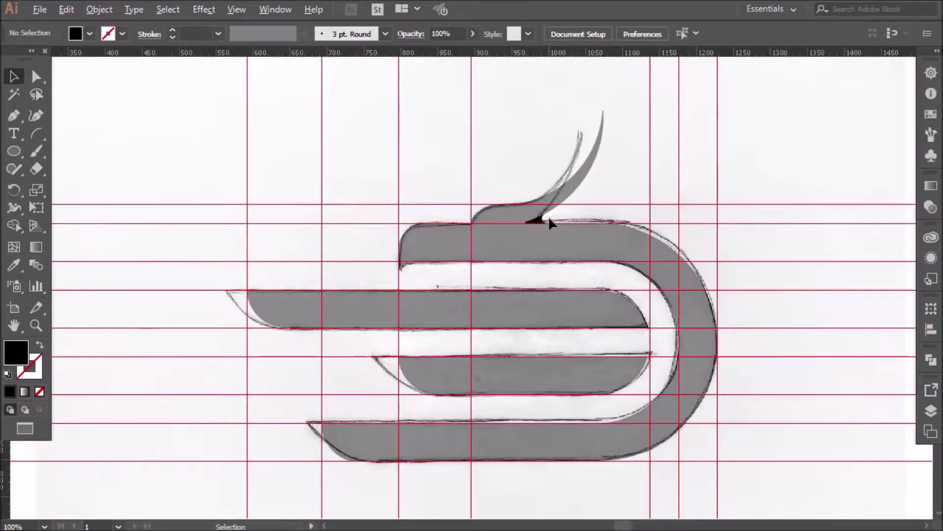
scroll(606, 215, "right", 3)
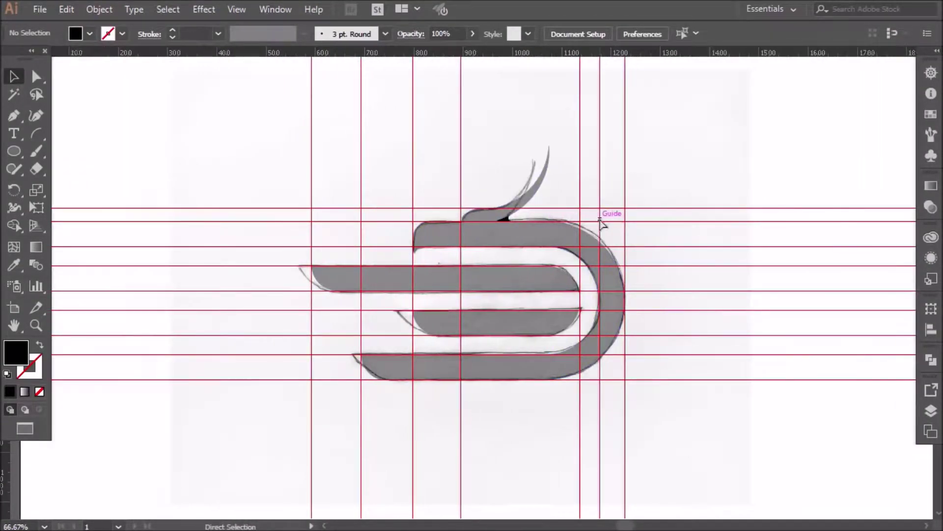
left_click_drag(615, 150, 270, 393)
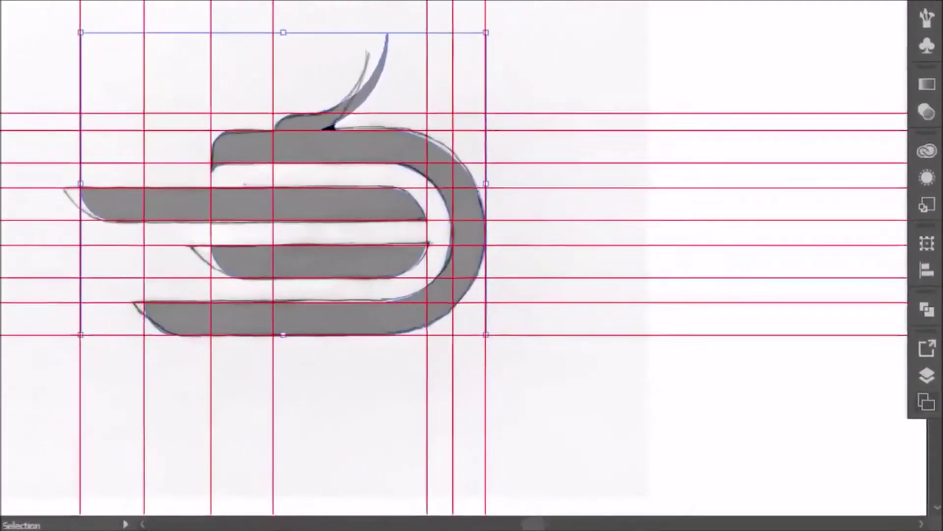
left_click(931, 361)
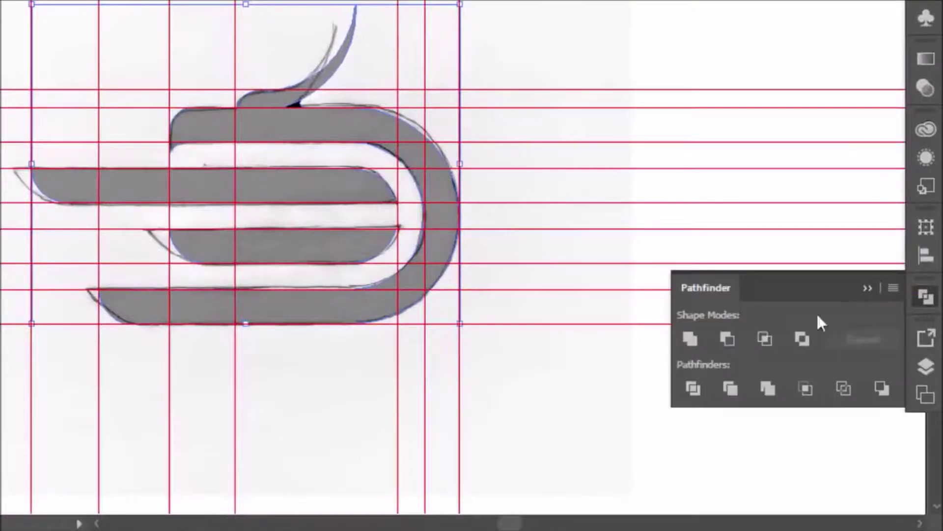
left_click(699, 336)
left_click(868, 288)
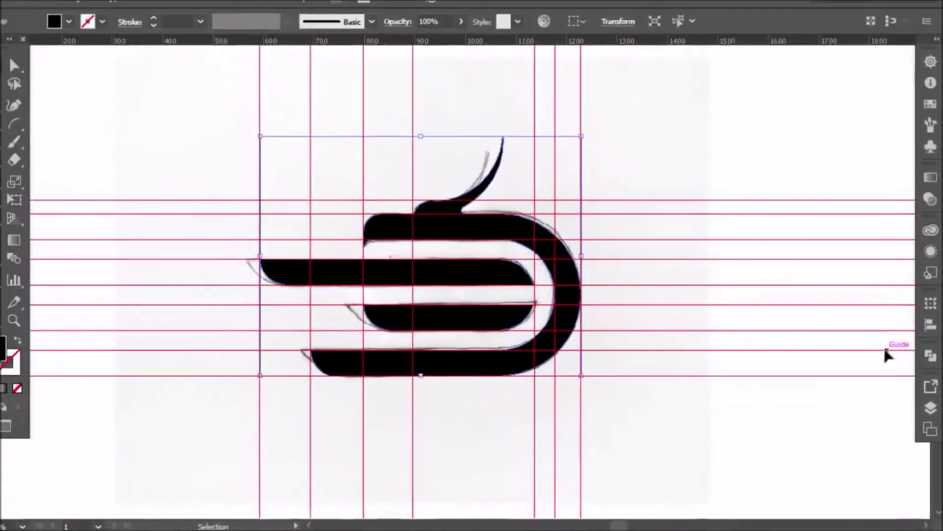
left_click(635, 360)
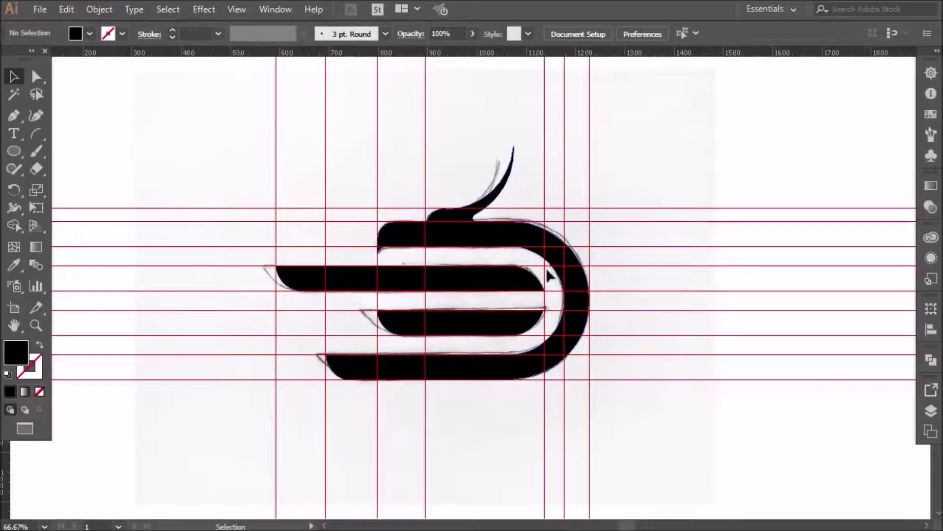
Step: Hide the guides, and unlock and delete the scanned sketch image behind the logo
right_click(466, 132)
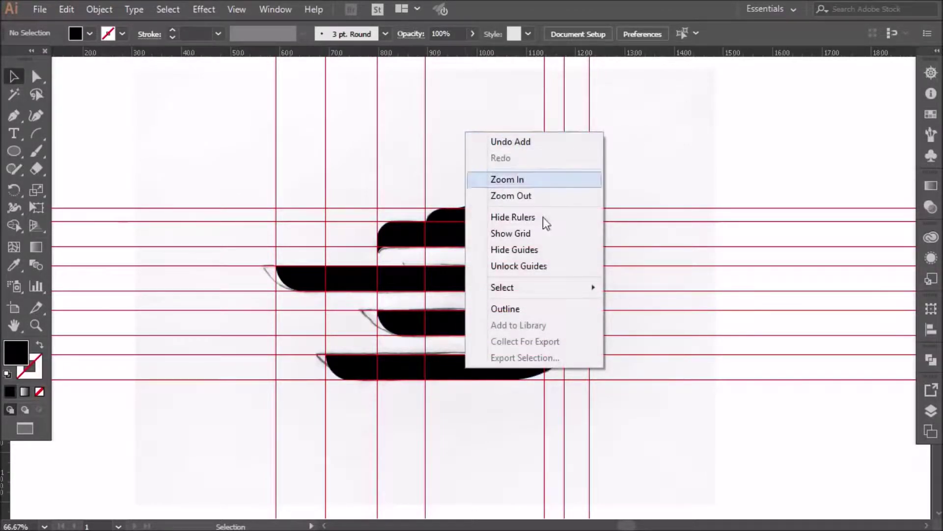
left_click(548, 249)
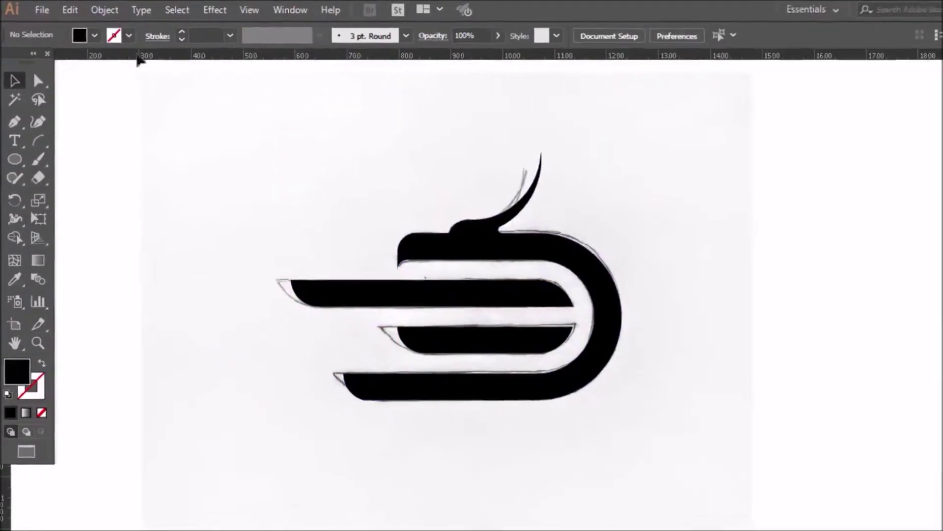
left_click(99, 9)
left_click(156, 116)
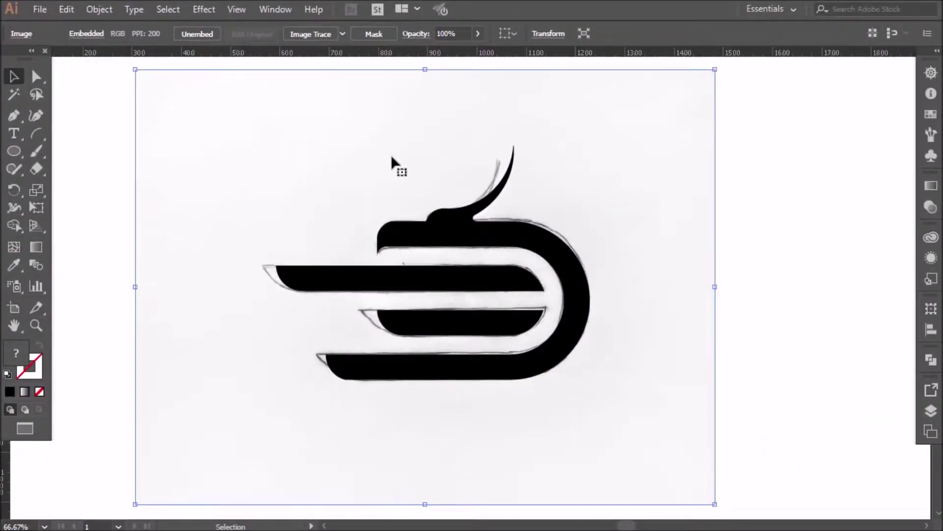
key("Delete")
Step: Scale the logo down to less than half its size and place it in the artboard's upper-left area
left_click_drag(235, 171, 629, 386)
left_click_drag(592, 266, 511, 270)
left_click(559, 266)
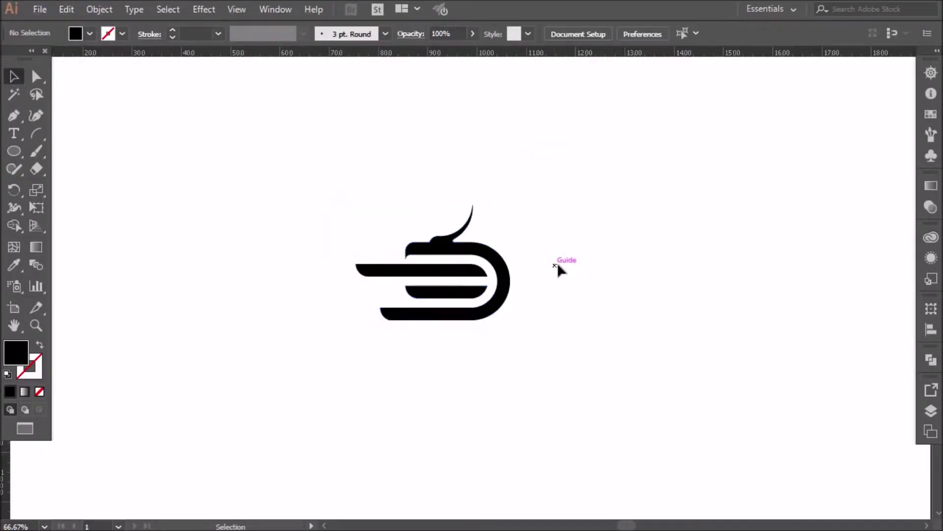
left_click_drag(369, 203, 536, 319)
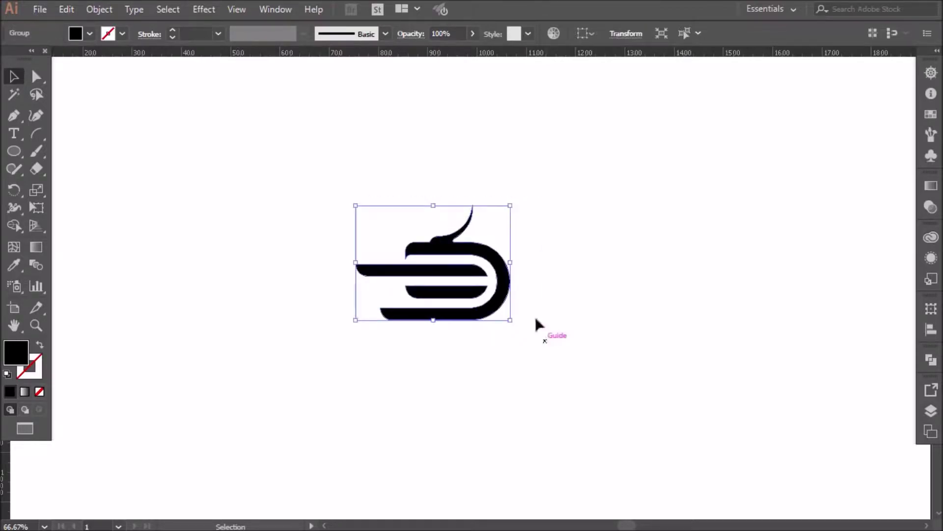
left_click_drag(506, 289, 479, 293)
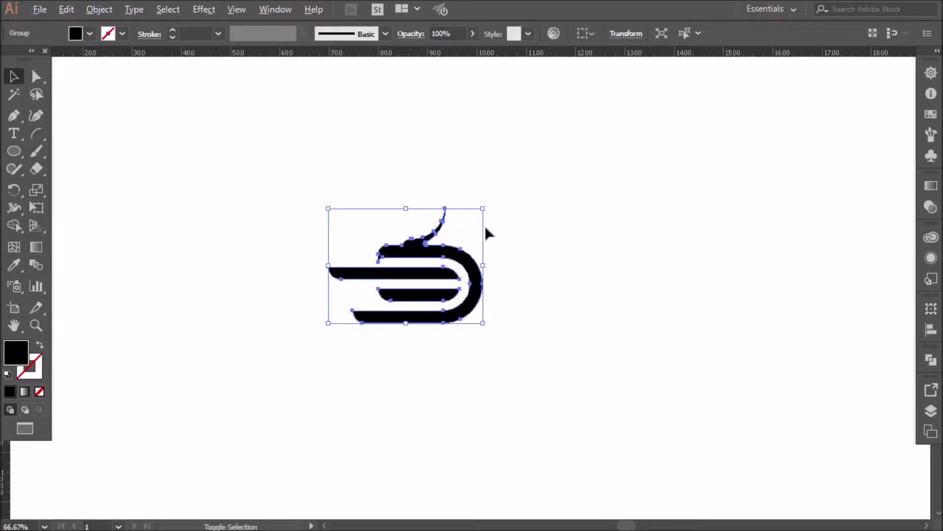
left_click_drag(483, 211, 525, 177)
left_click_drag(480, 251, 525, 249)
left_click(676, 301)
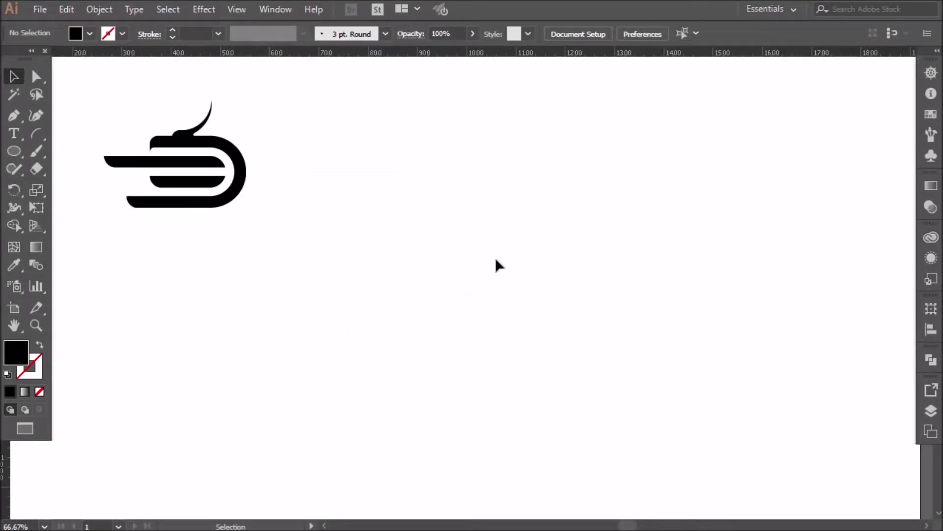
Step: Add the text DRAGO to the right of the logo and enlarge it to about 111 pt
left_click(13, 134)
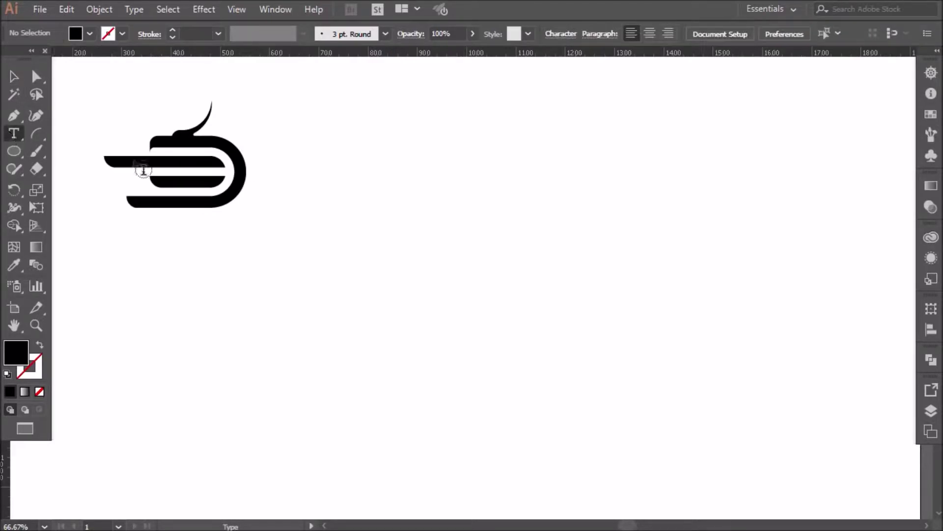
left_click(442, 240)
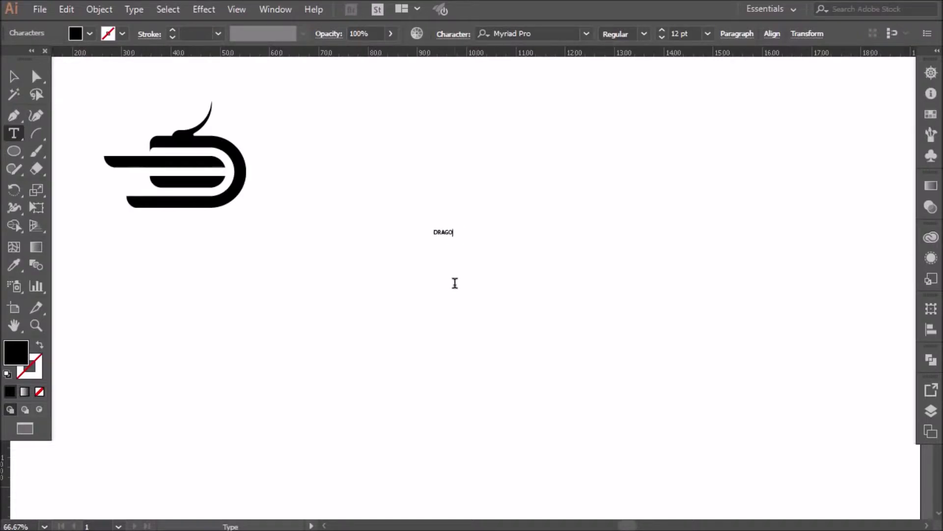
key("Escape")
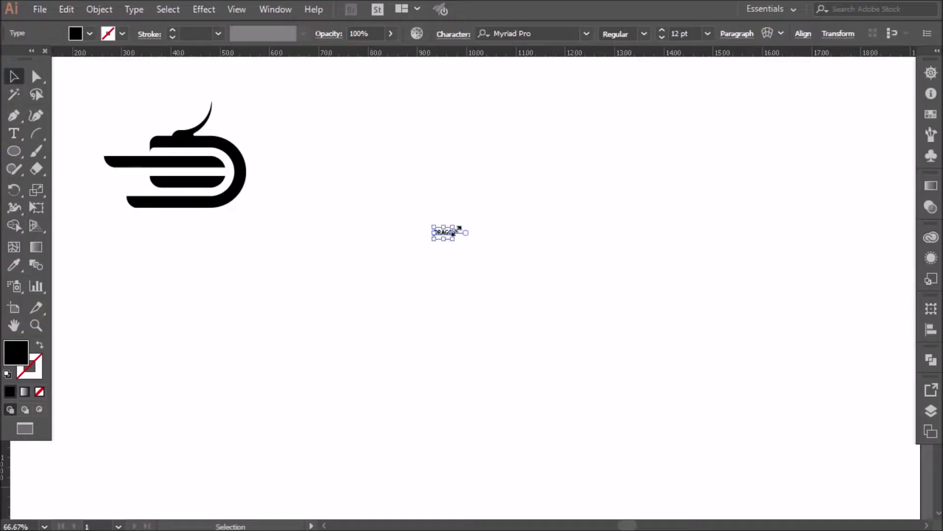
left_click_drag(452, 235, 381, 305)
Step: Copy the DRAGO text directly below itself and change the copy's wording to INVEST
left_click_drag(468, 366, 467, 366)
key("t")
left_click(576, 315)
key("ctrl+a")
key("BackSpace")
type("INVEST")
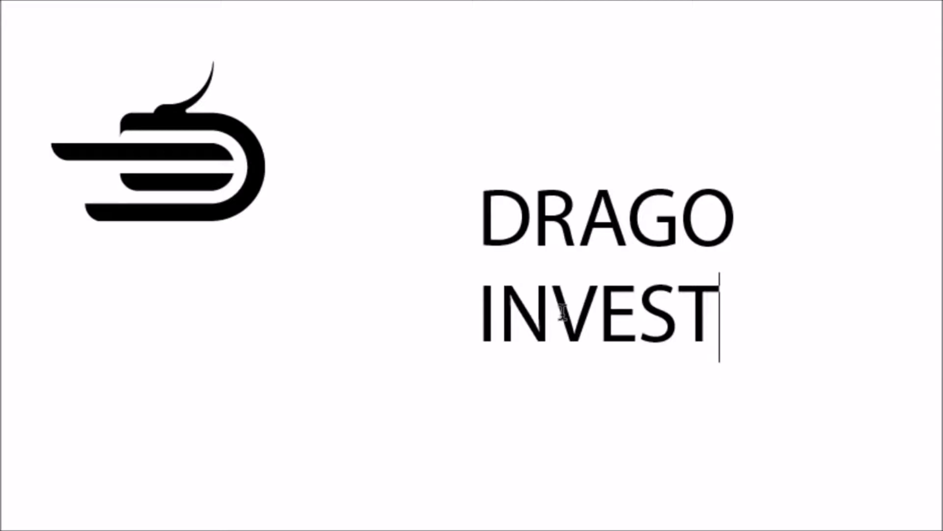
key("Escape")
Step: Set the DRAGO text in Gotham Bold
left_click_drag(467, 160, 785, 207)
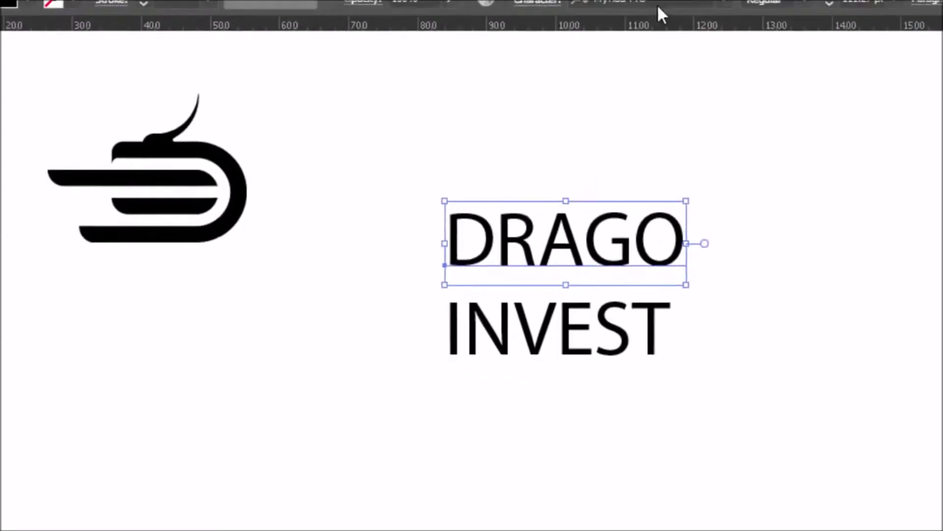
left_click(600, 42)
type("gotham")
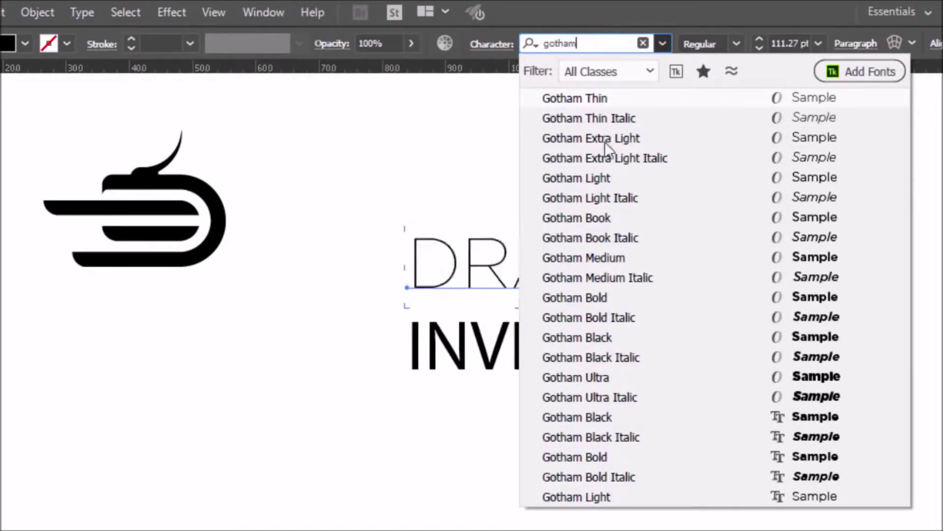
left_click(602, 295)
Step: Set the INVEST text in Gotham Light and scale it down to about 62 pt
left_click(585, 340)
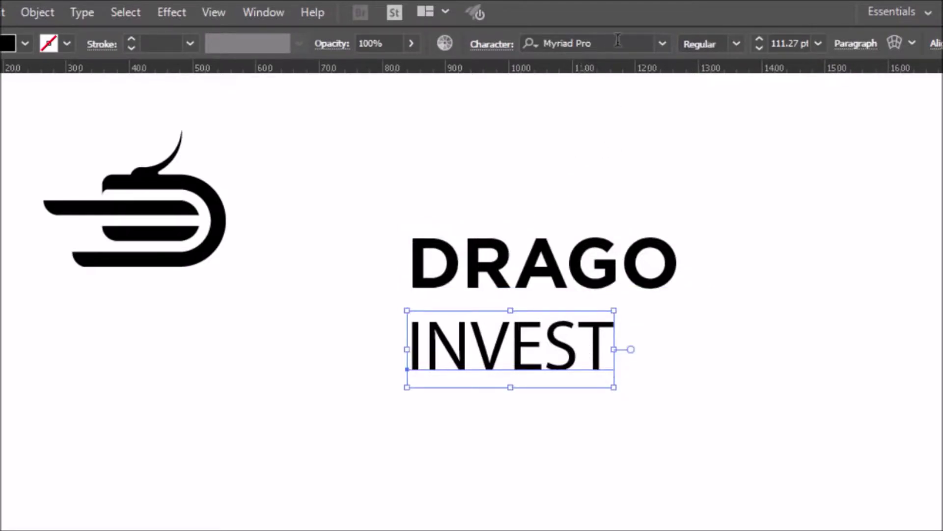
key("ctrl+shift+b")
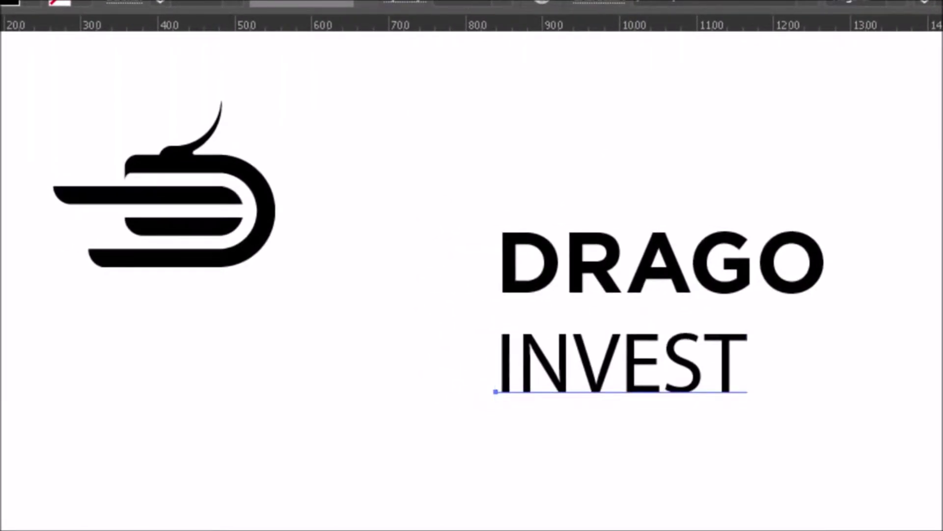
left_click(613, 225)
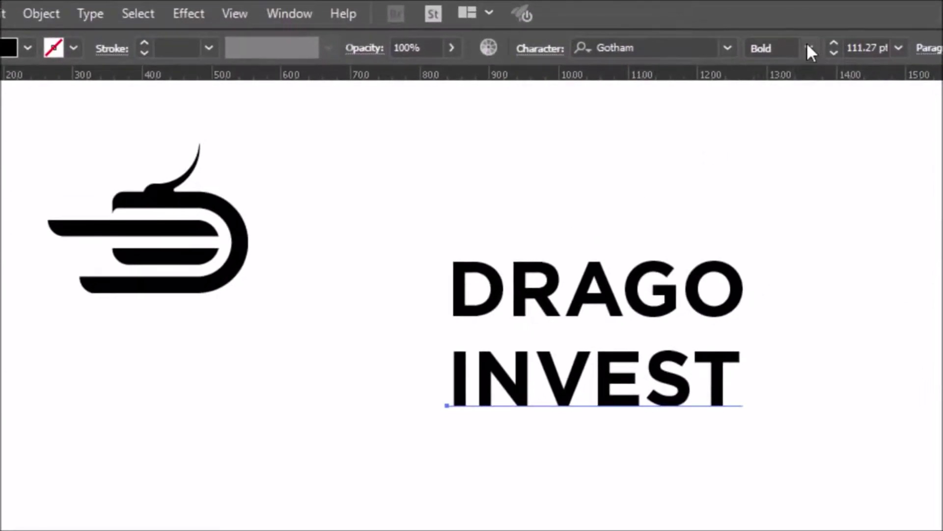
left_click(808, 47)
left_click(774, 162)
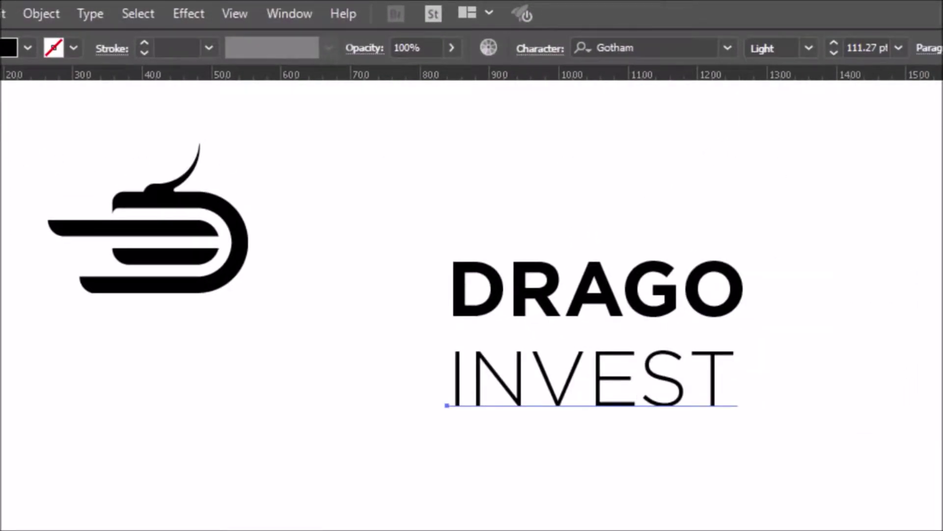
key("ctrl+shift+b")
left_click_drag(734, 421, 609, 385)
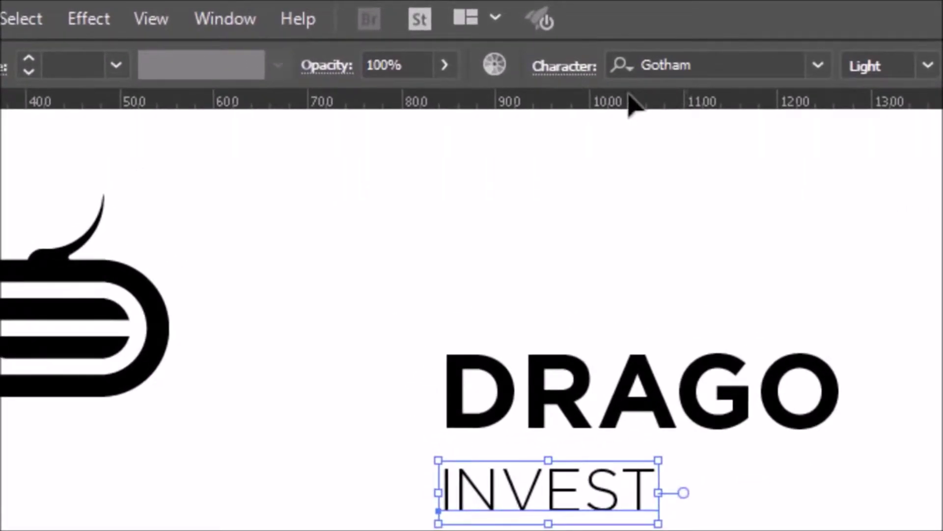
Step: Set the tracking of the INVEST text to 700
left_click(557, 60)
left_click(510, 268)
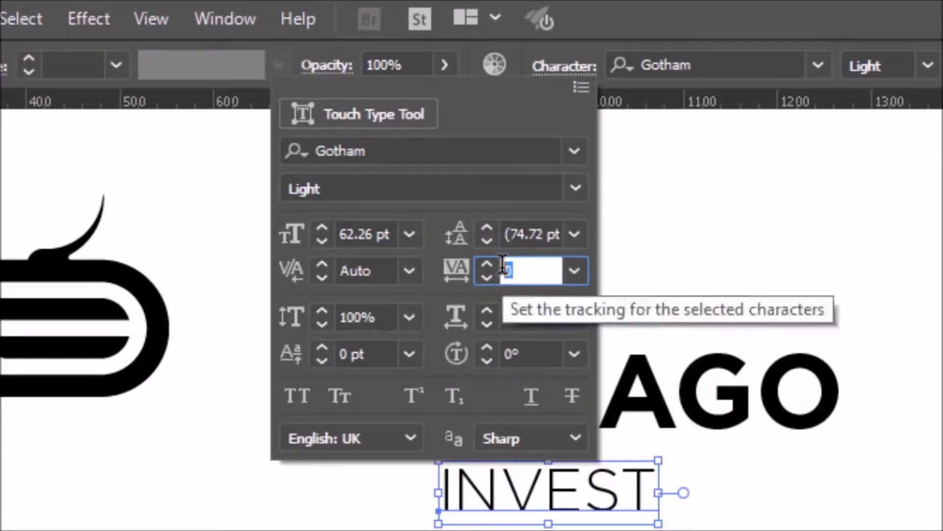
type("700")
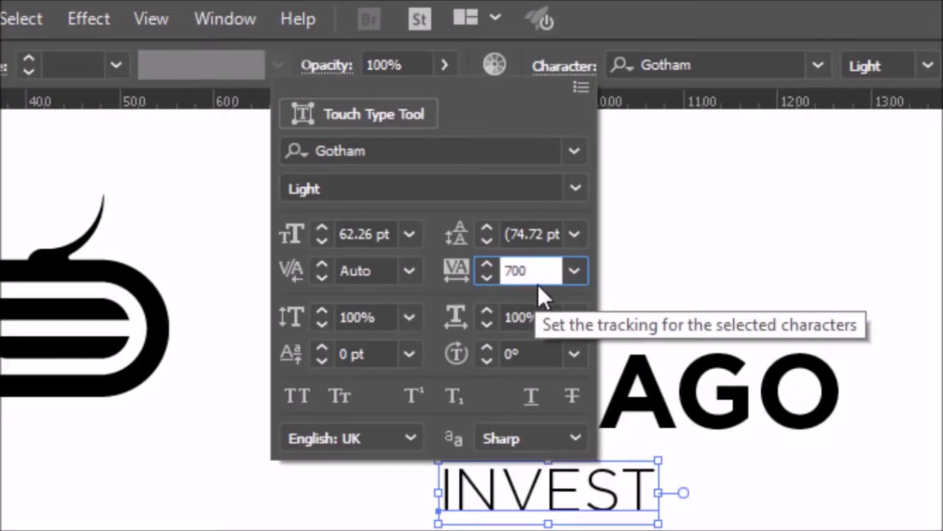
key("Return")
left_click(653, 528)
left_click(668, 528)
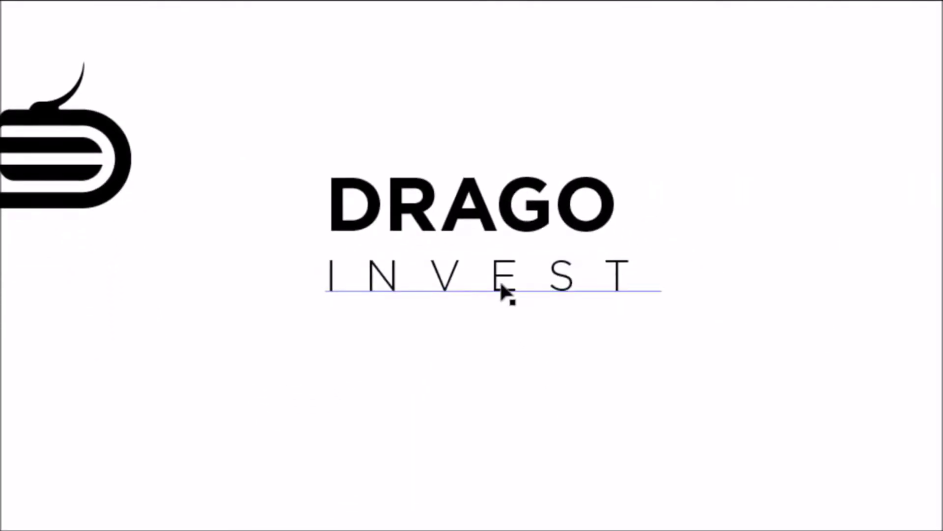
Step: Scale INVEST so its letters span the width of DRAGO, and move it slightly closer beneath that word
left_click(560, 285)
left_click_drag(660, 298, 637, 415)
left_click(637, 415)
left_click(552, 284)
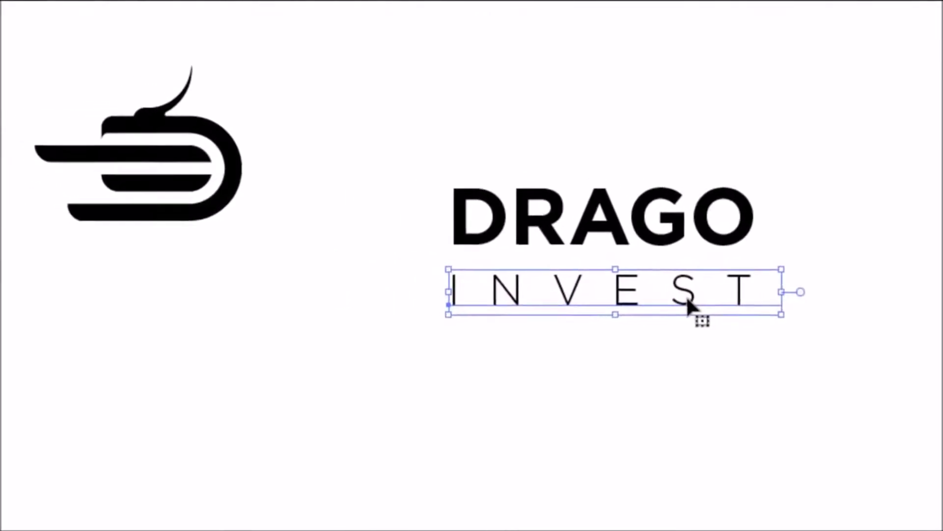
left_click(706, 391)
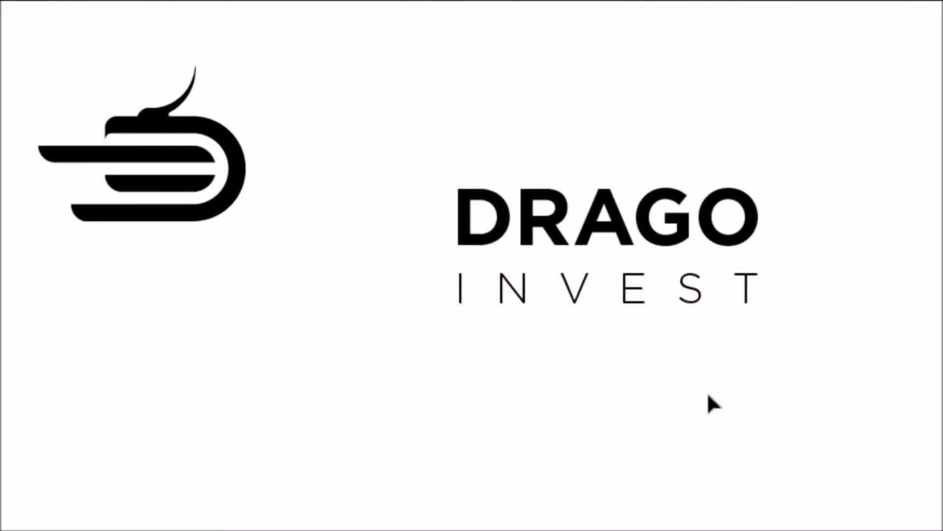
left_click(665, 298)
left_click(675, 364)
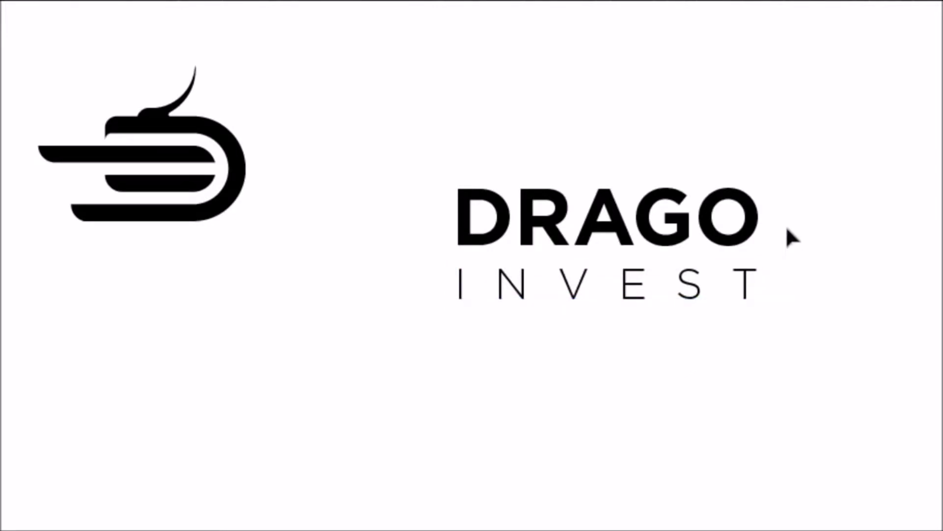
Step: Move the logo mark directly left of the brand name and enlarge it so it stands taller than both text lines
left_click(225, 214)
left_click_drag(225, 213, 412, 291)
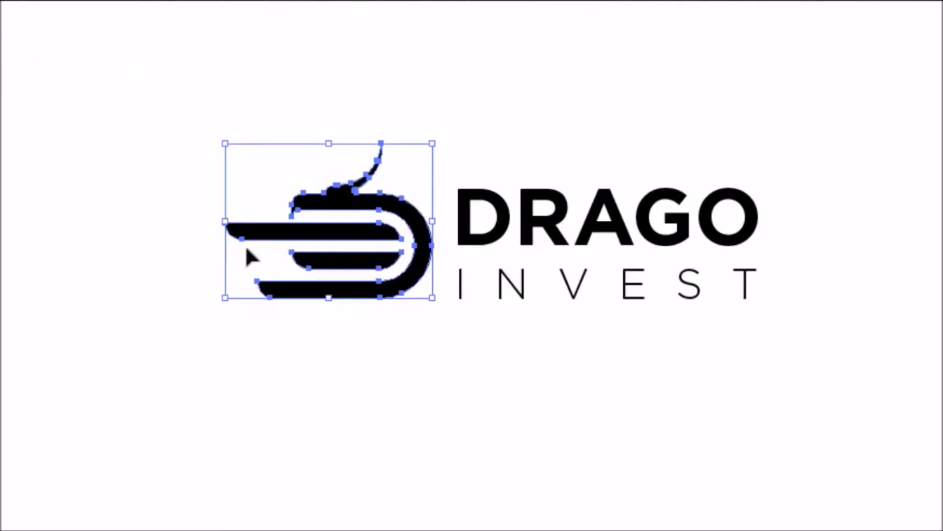
left_click_drag(226, 226, 151, 226)
mouse_move(412, 280)
left_mouse_down()
mouse_move(415, 268)
mouse_move(402, 265)
left_mouse_up()
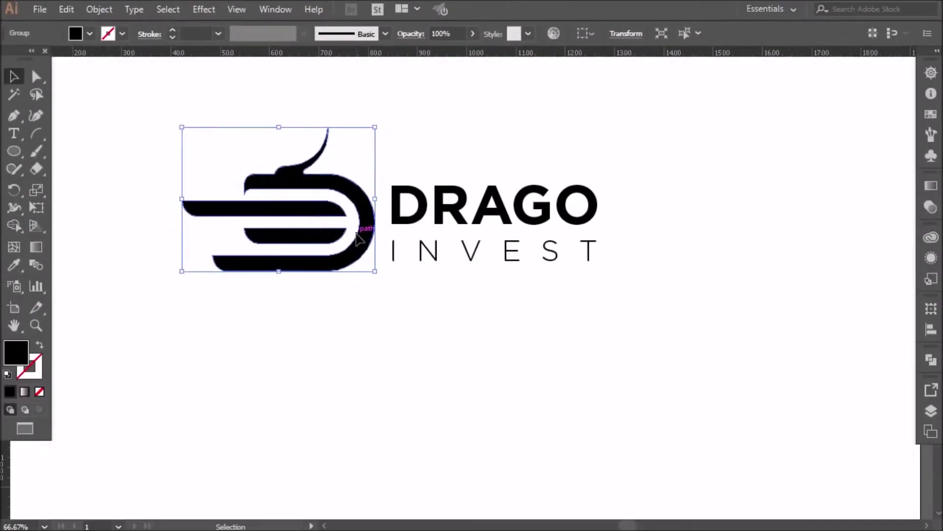
Step: Select the mark together with both text lines, move them toward the artboard's centre and deselect them
left_click(498, 223, "shift")
left_click_drag(498, 216, 561, 273)
key("ctrl+plus")
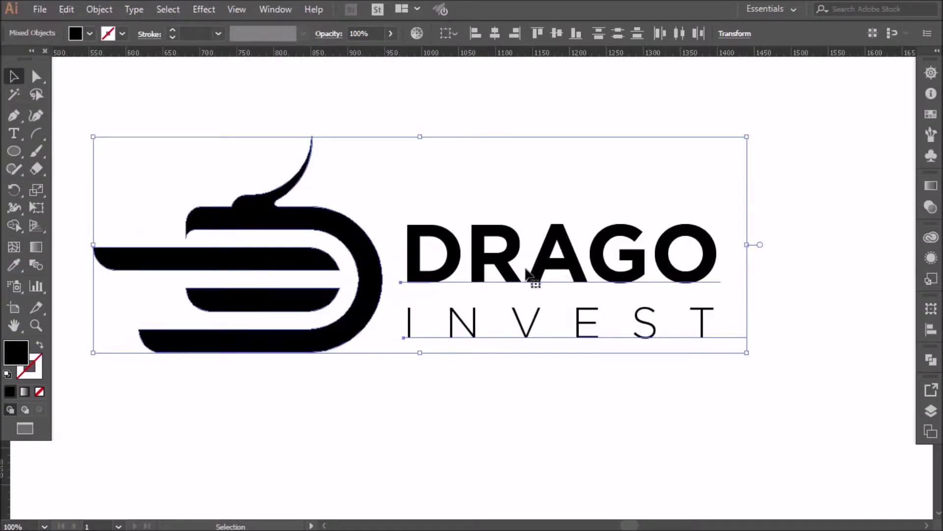
left_click_drag(378, 290, 397, 290)
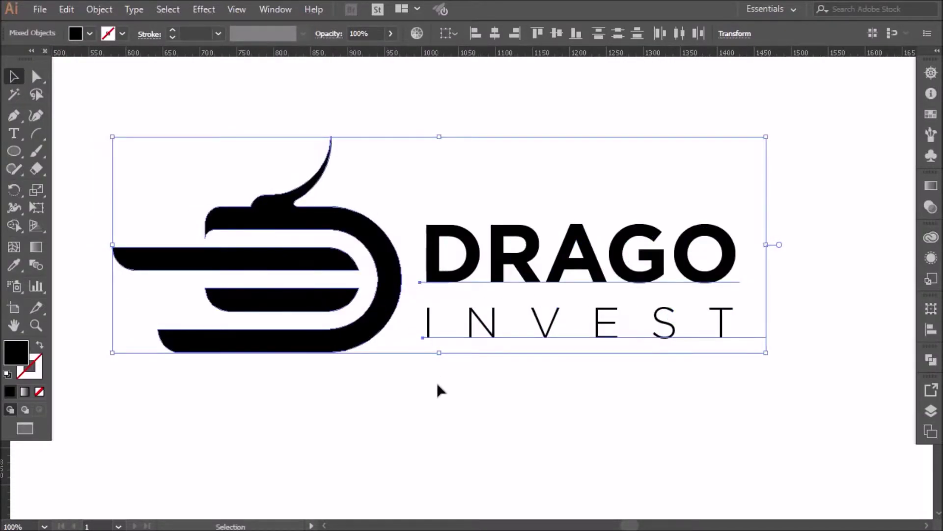
left_click(438, 387)
Step: Add horizontal guides along the D shape's upper and lower inner edges, and fit DRAGO and INVEST between them
left_click_drag(437, 54, 316, 231)
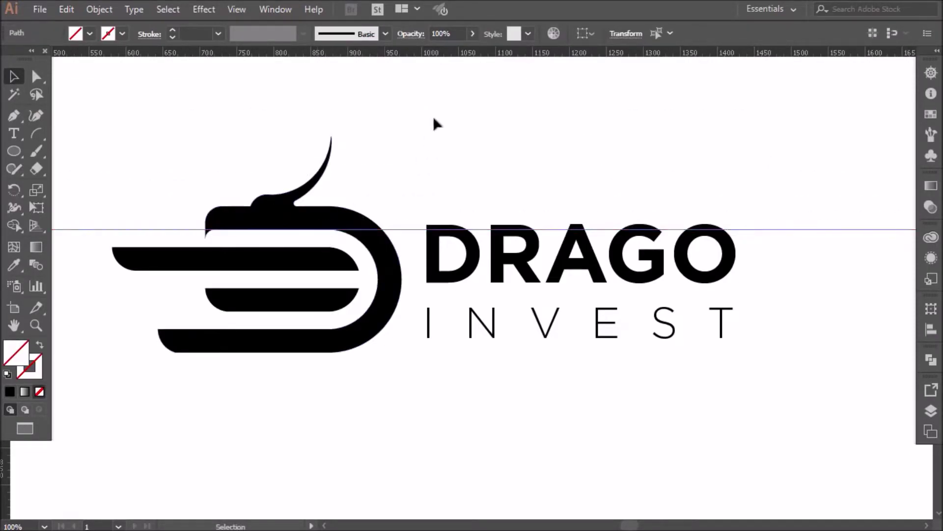
left_click_drag(437, 55, 347, 330)
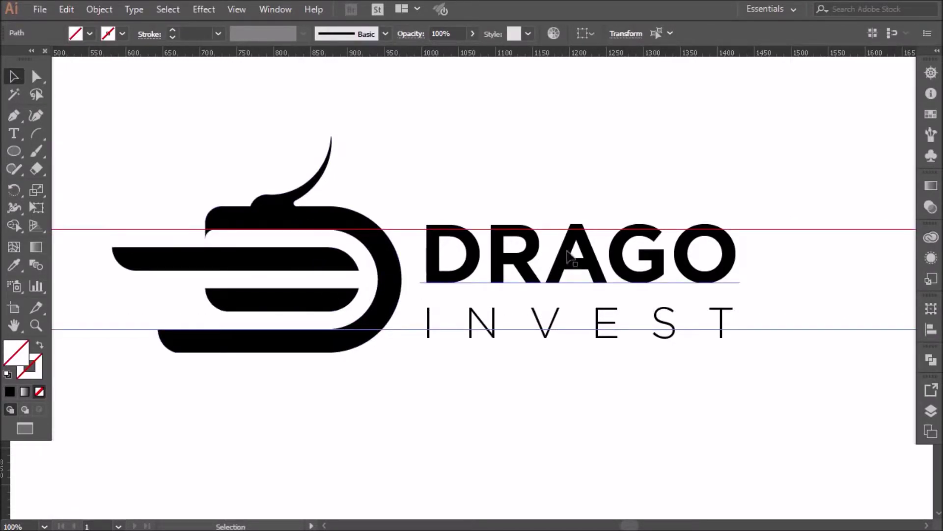
left_click_drag(748, 290, 634, 323)
left_click_drag(766, 212, 746, 219)
key("Left")
left_click(598, 325)
key("shift+Up")
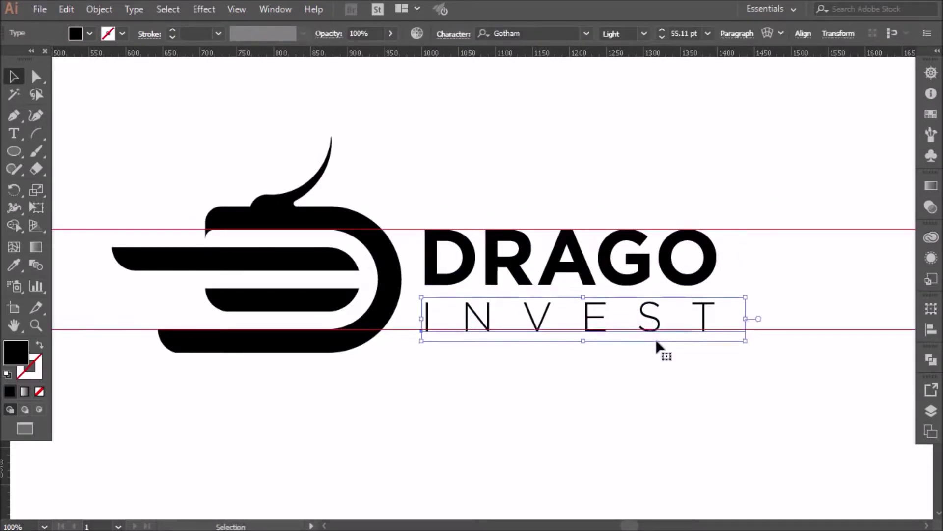
key("Up")
left_click(656, 340)
Step: Hide the guides and scale the whole lockup to less than half its size in the artboard's upper-left area
right_click(450, 195)
left_click(501, 317)
left_click_drag(734, 190, 315, 361)
left_click_drag(746, 247, 387, 287)
left_click_drag(284, 252, 303, 200)
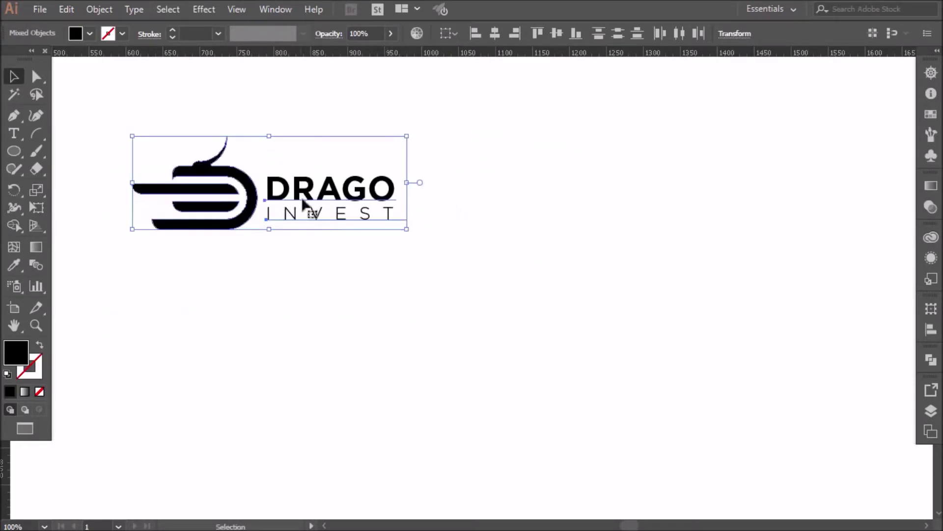
Step: Duplicate the lockup to the right and set the copy's DRAGO text in Open Sans Semibold
left_click_drag(367, 185, 713, 184)
left_click(676, 280)
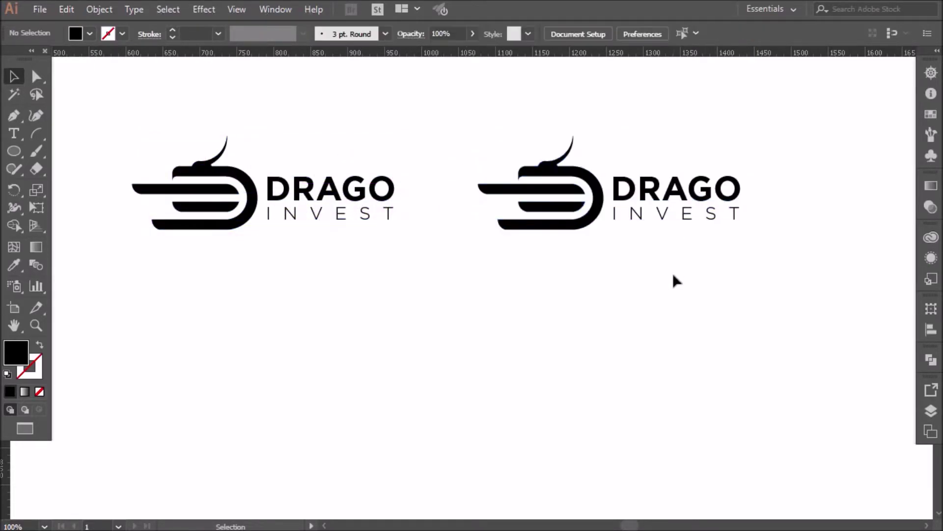
left_click(727, 190)
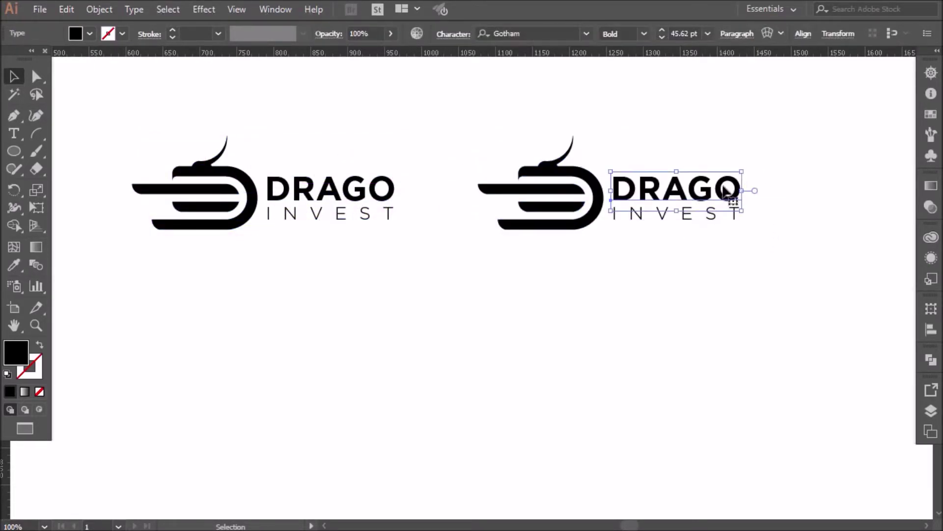
left_click(586, 34)
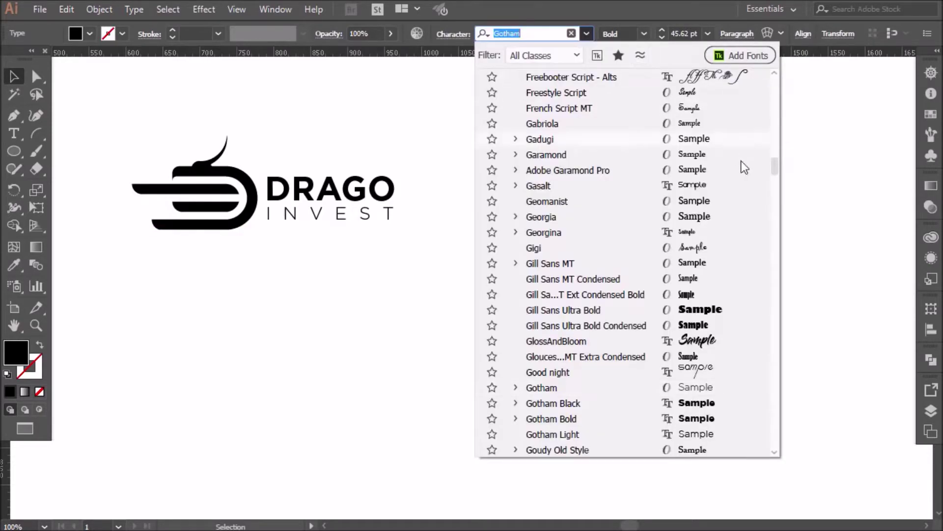
left_click_drag(775, 163, 774, 67)
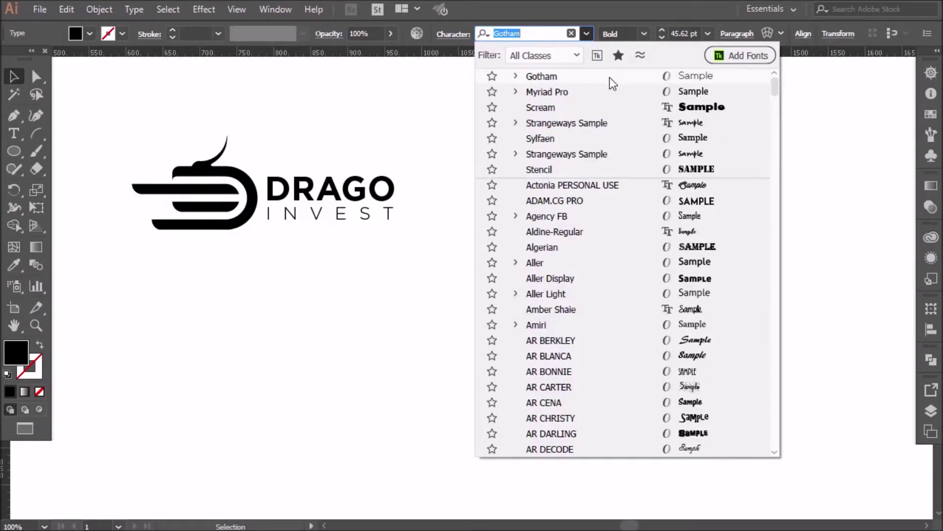
left_click(570, 92)
key("Down")
key("Down")
key("Down")
key("Down")
key("Down")
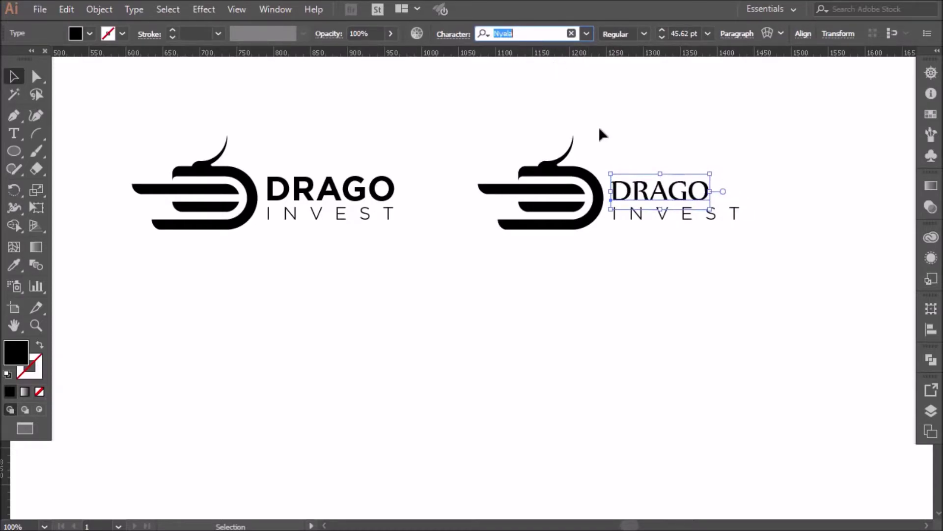
key("Down")
key("Down")
key("Down")
key("Down")
key("Down")
key("Down")
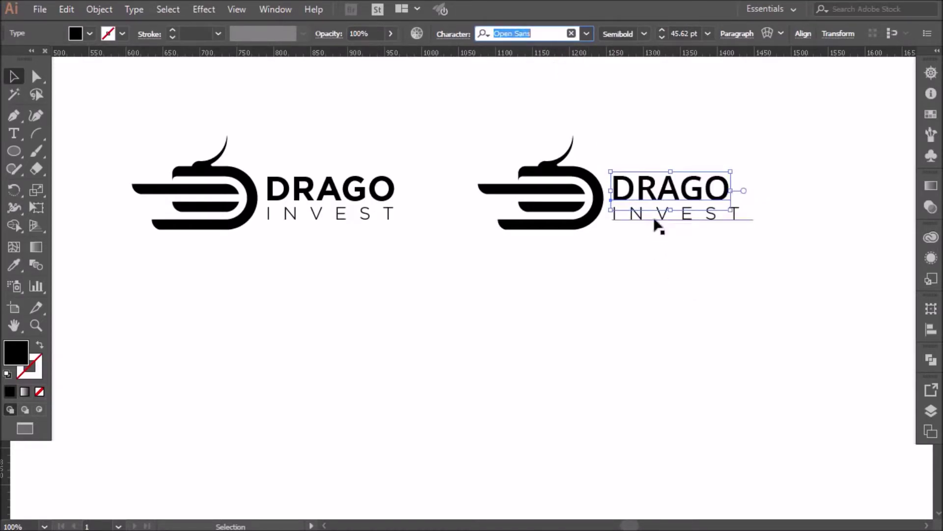
Step: Match the copied INVEST text to its DRAGO font, choose a lighter style and resize it to the width of DRAGO
left_click(654, 218)
left_click(14, 265)
left_click(698, 187)
left_click(644, 33)
left_click(624, 49)
key("v")
left_click_drag(752, 224, 675, 229)
left_click(453, 36)
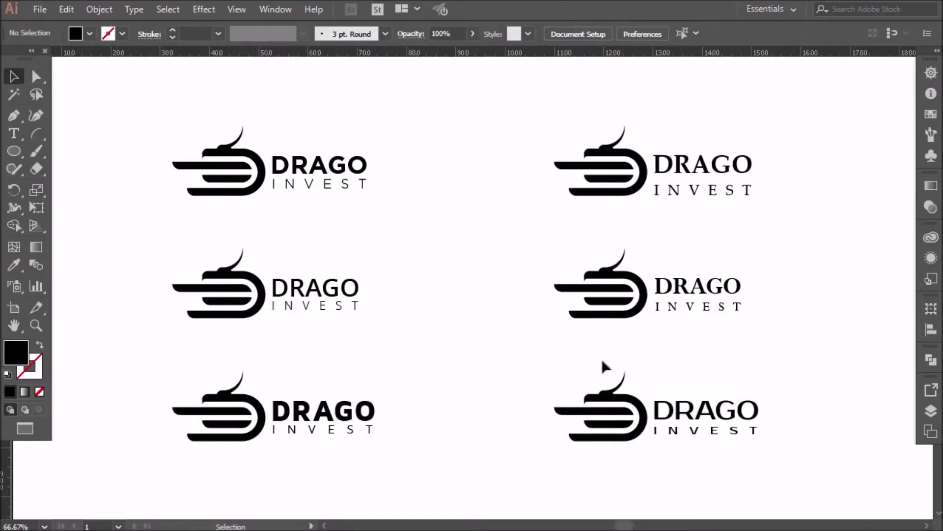
Step: Select the five alternative font versions and delete them, keeping only the original Gotham lockup
left_click_drag(216, 195, 220, 207)
left_click(298, 227)
left_click_drag(402, 226, 403, 226)
left_click_drag(441, 278, 825, 442)
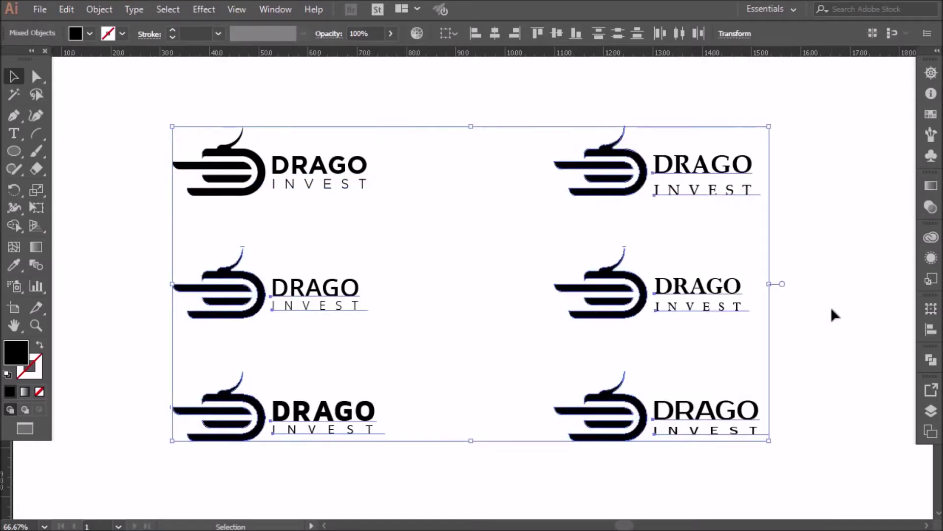
key("Delete")
Step: Select the Gotham lockup and scale it up until the DRAGO text is about 110 pt
left_click_drag(395, 103, 185, 234)
left_click_drag(377, 196, 616, 312)
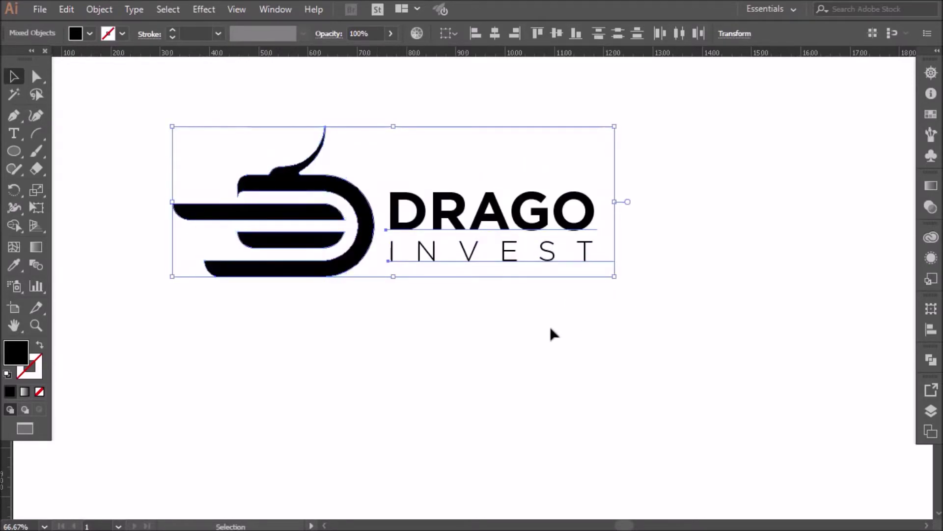
Step: Convert the DRAGO and INVEST texts to outlines
left_click(549, 332)
right_click(497, 213)
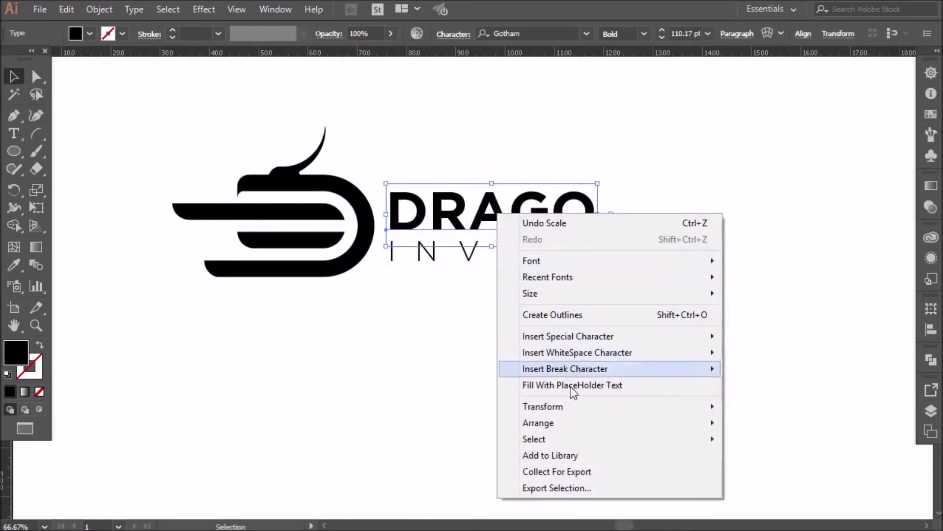
left_click(459, 255, "shift")
right_click(489, 229)
left_click(547, 329)
left_click(470, 309)
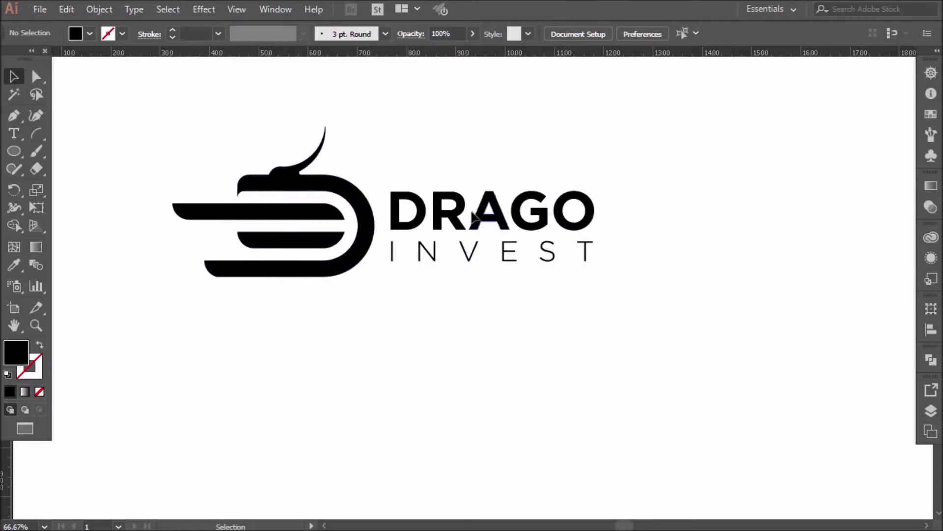
Step: Select the whole lockup and move it down and to the right, toward the middle of the artboard
left_click_drag(209, 141, 588, 305)
left_click_drag(580, 238, 632, 278)
left_click(574, 326)
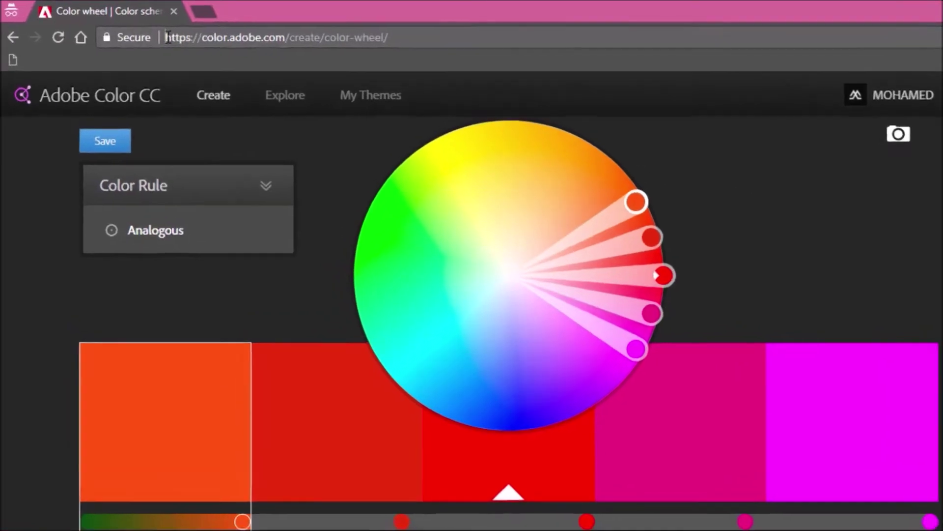
Step: Switch to Adobe Color CC in the browser, open the Explore page and browse the most popular color themes
left_click_drag(150, 36, 333, 35)
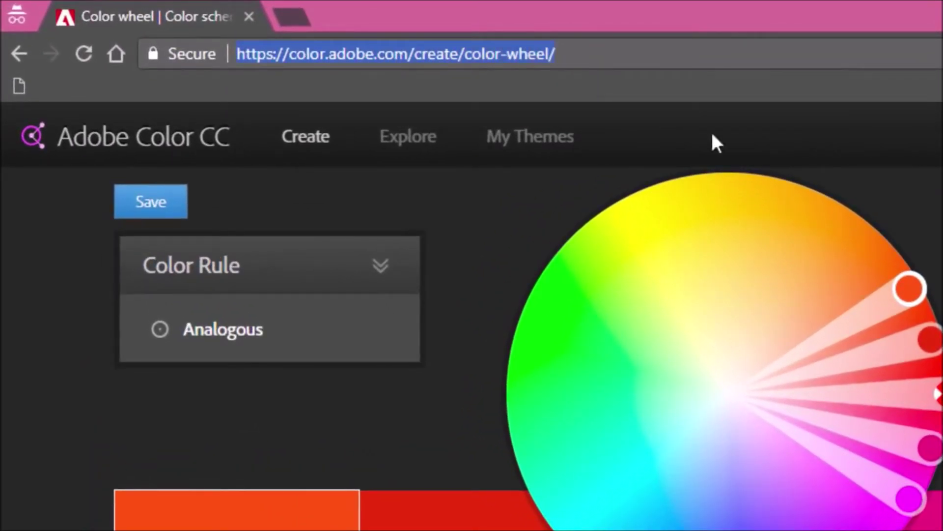
key("Return")
left_click(404, 138)
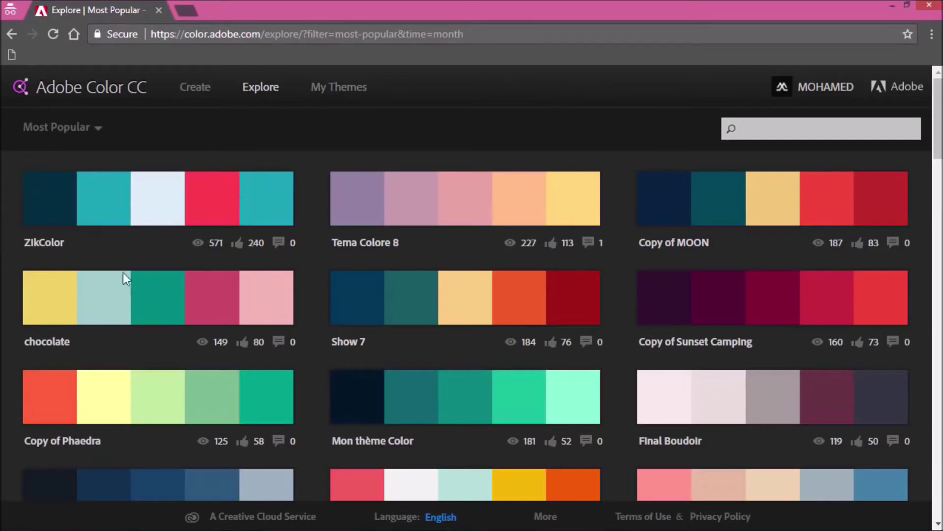
scroll(585, 310, "down", 14)
scroll(593, 298, "down", 8)
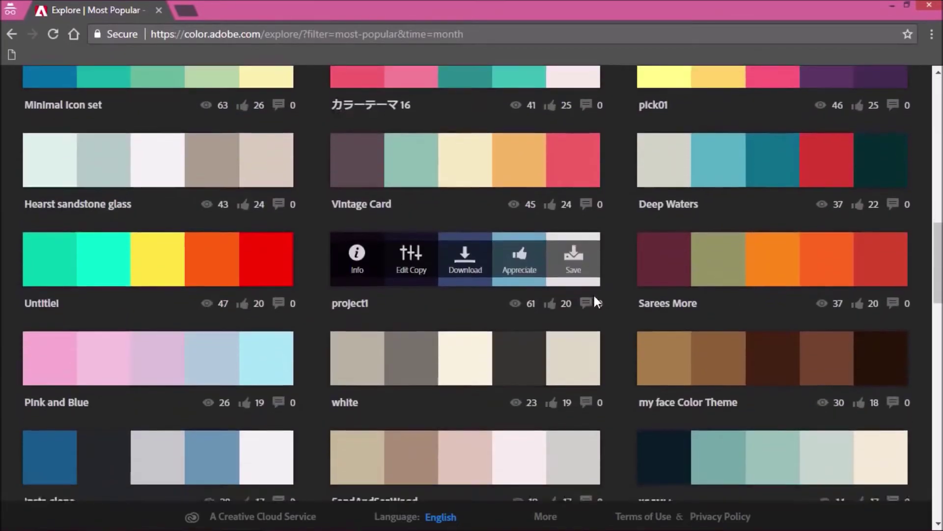
scroll(595, 294, "up", 20)
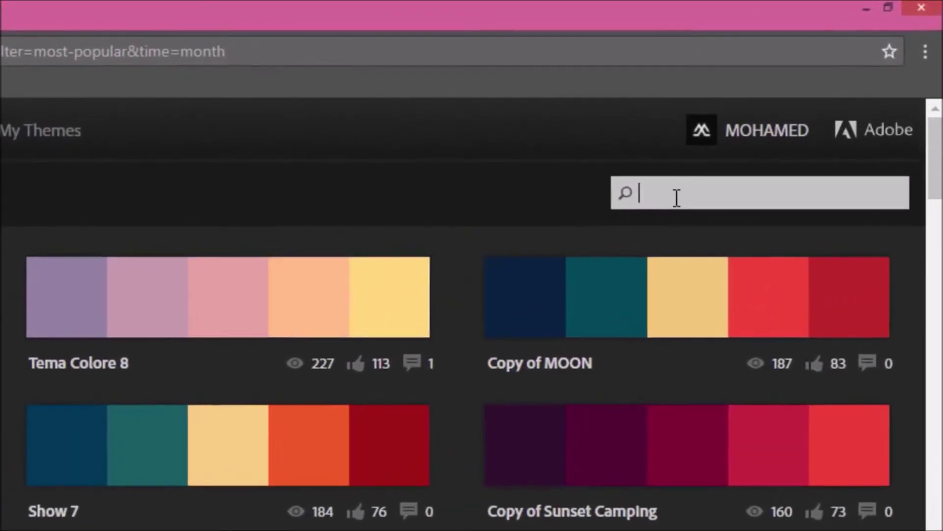
Step: Search the color themes for "investment" and look through the palettes
type("in")
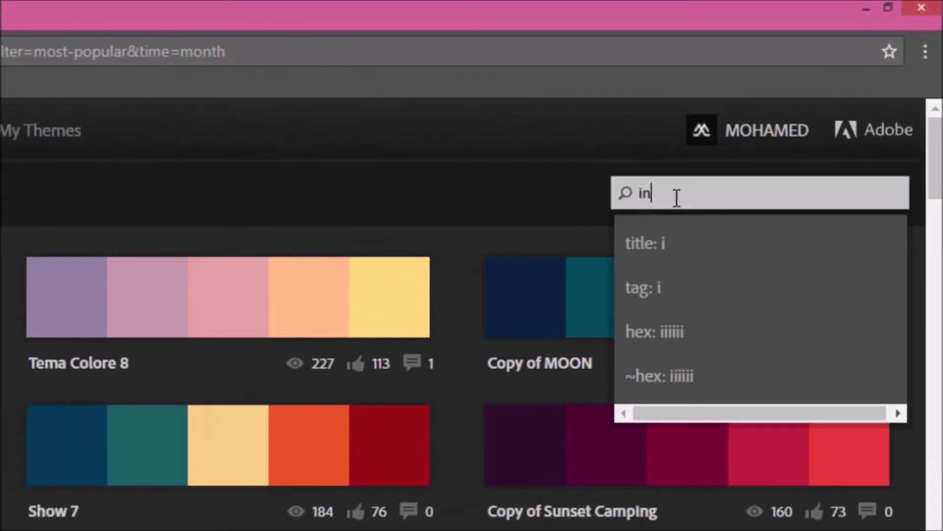
type("vestme")
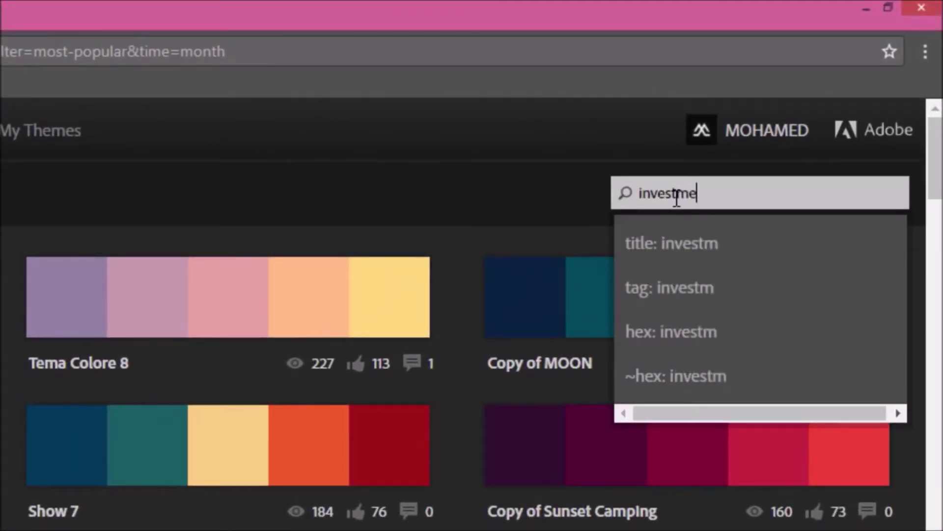
key("Return")
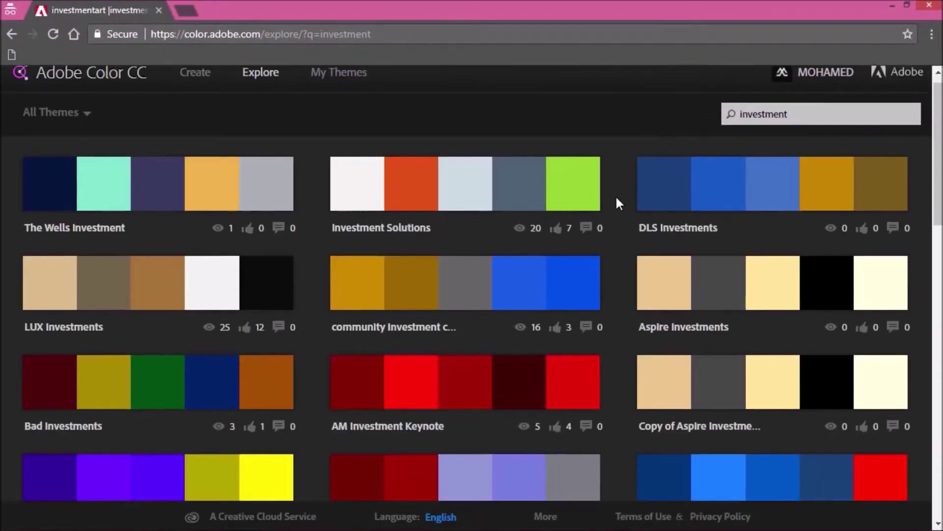
scroll(615, 196, "down", 15)
scroll(617, 198, "up", 15)
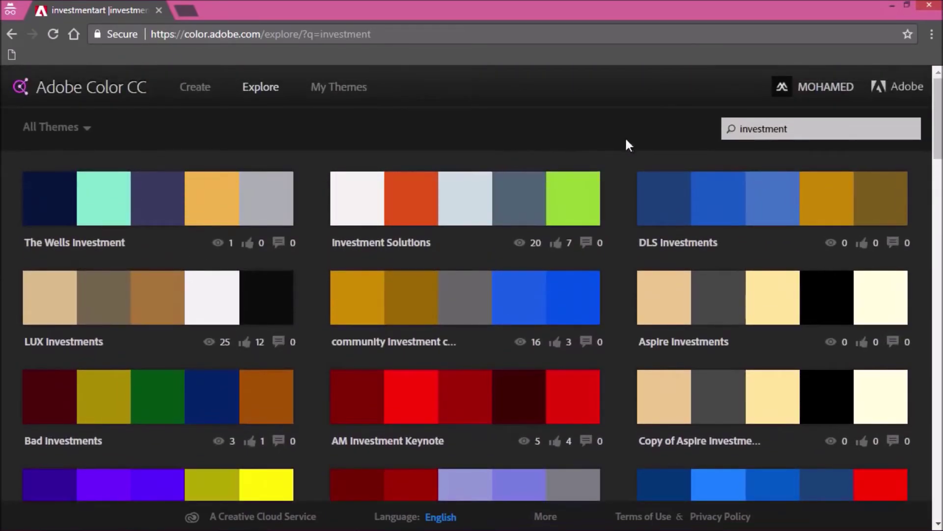
Step: Replace the theme search with "dragon" and look through those palettes
left_click_drag(744, 128, 739, 128)
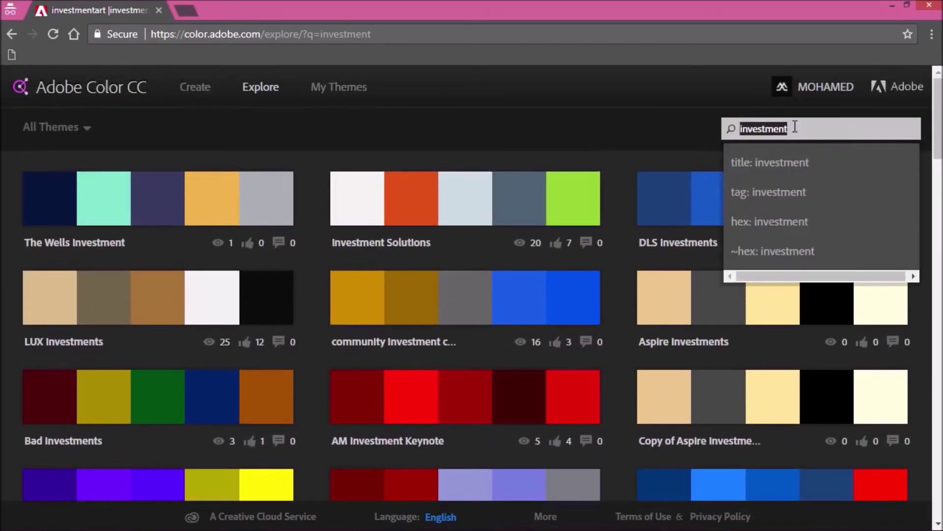
type("dragon")
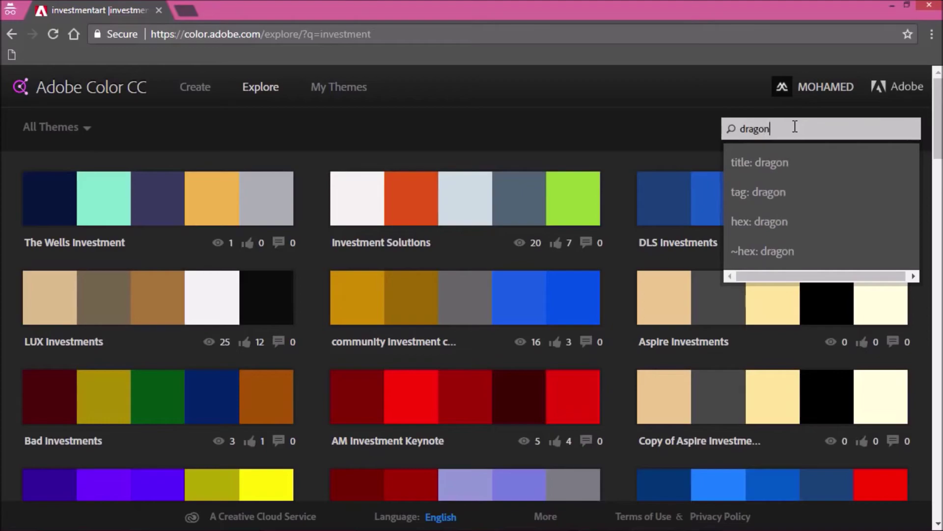
key("Return")
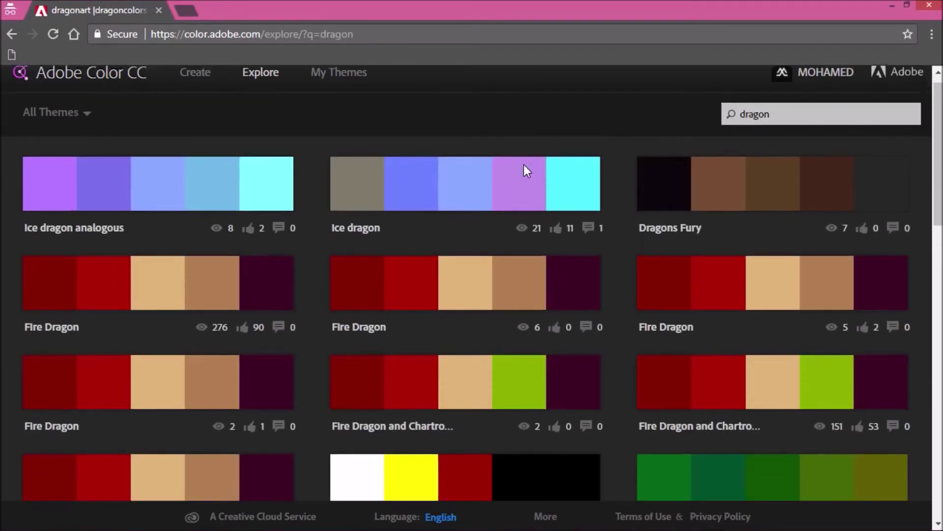
scroll(523, 164, "down", 10)
scroll(527, 173, "up", 10)
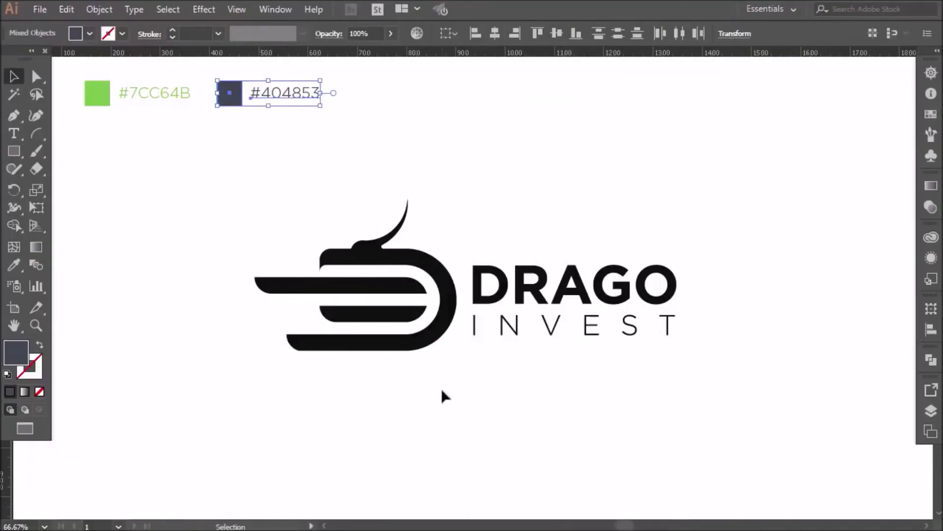
Step: Fill the outer D shape with the crest in the dark #404853 swatch color, sampled with the Eyedropper
left_click(440, 388)
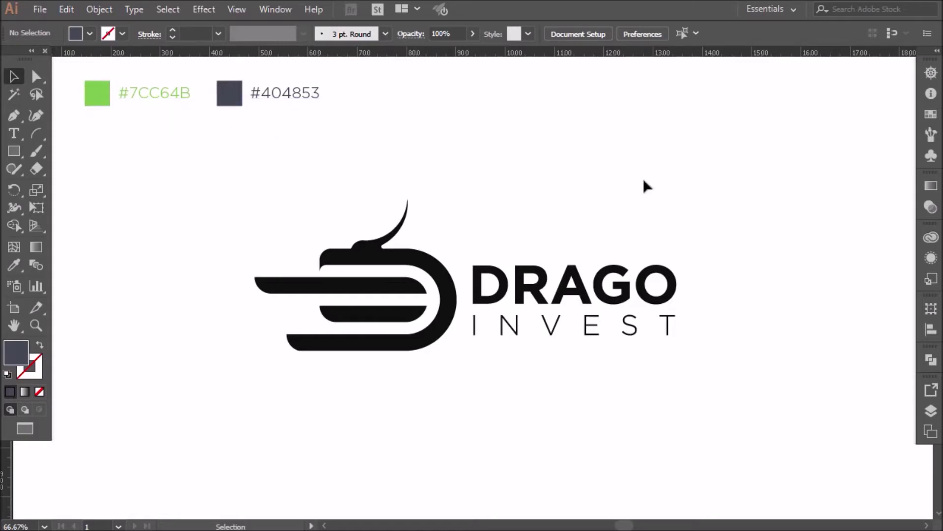
left_click(425, 327)
left_click(14, 265)
left_click(227, 94)
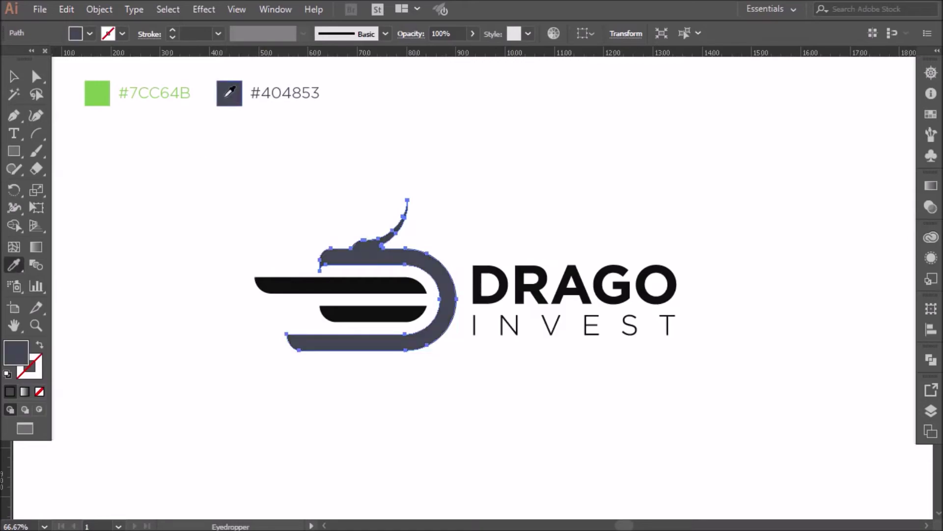
key("v")
left_click(199, 260)
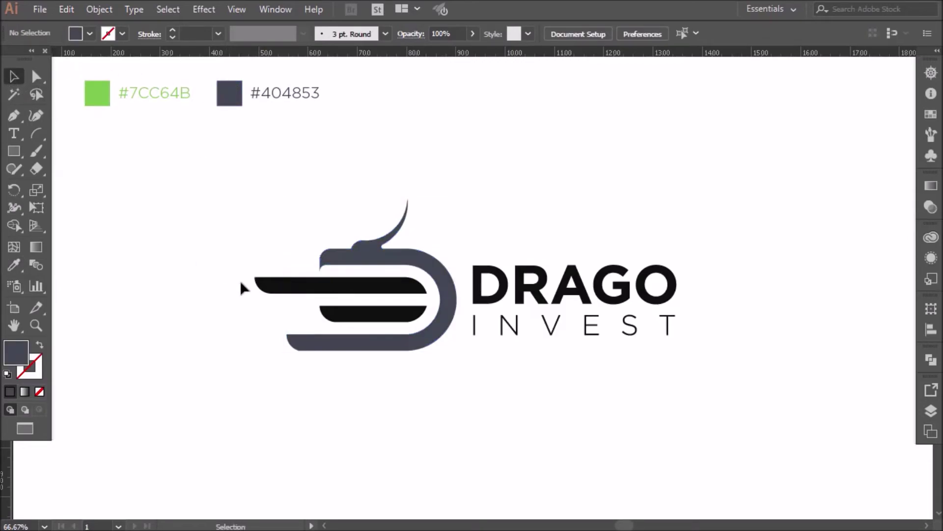
Step: Select the two inner bars of the logo and fill them with the green #7CC64B swatch color
left_click_drag(352, 310, 356, 319)
left_click(22, 262)
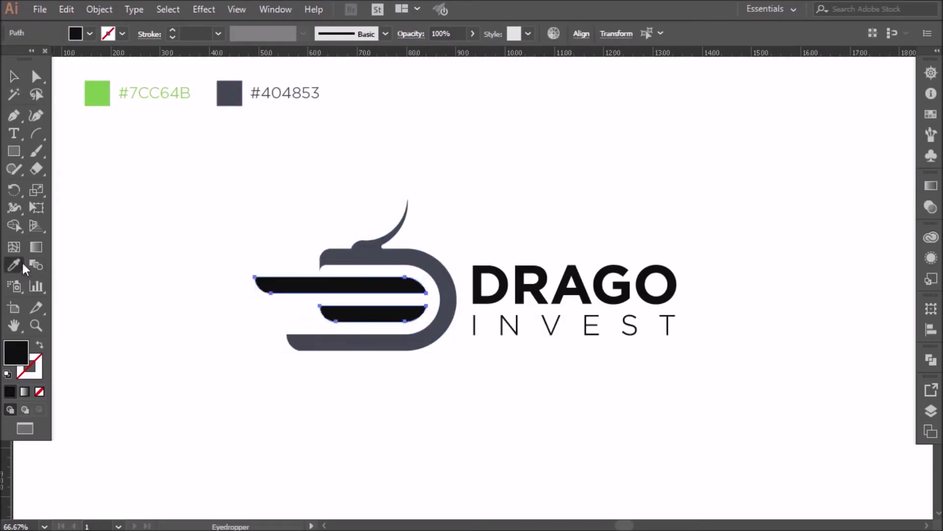
left_click(93, 100)
left_click(12, 78)
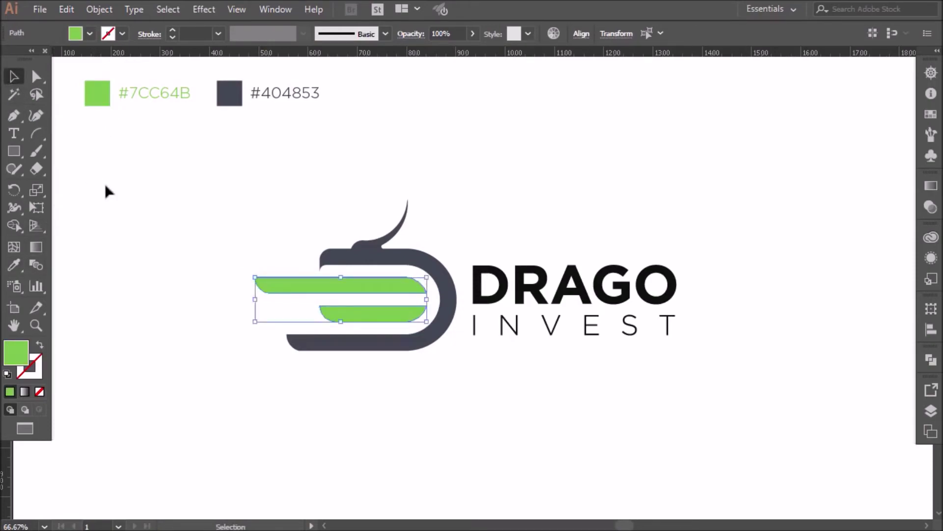
left_click(236, 243)
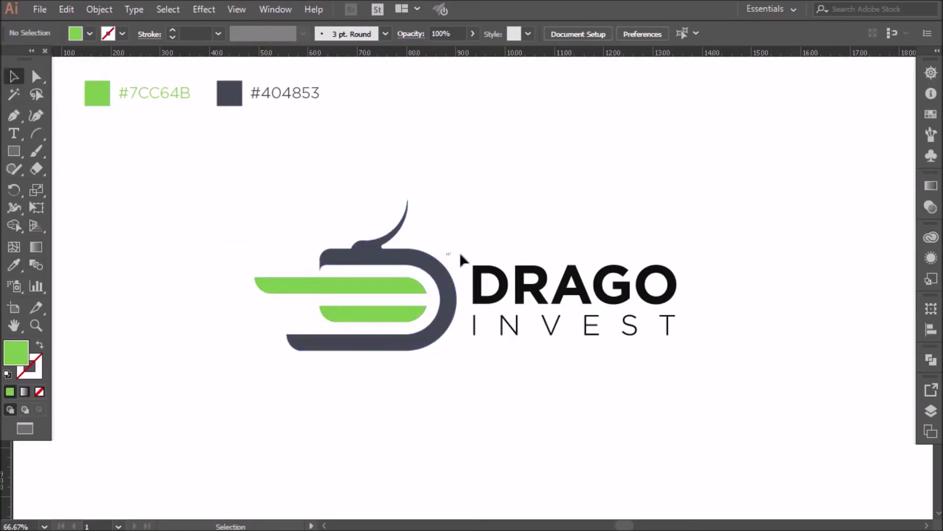
Step: Color the outlined DRAGO lettering dark by sampling the fill of the D shape
left_click_drag(637, 282, 670, 285)
left_click(754, 265)
left_click(654, 294)
left_click(14, 265)
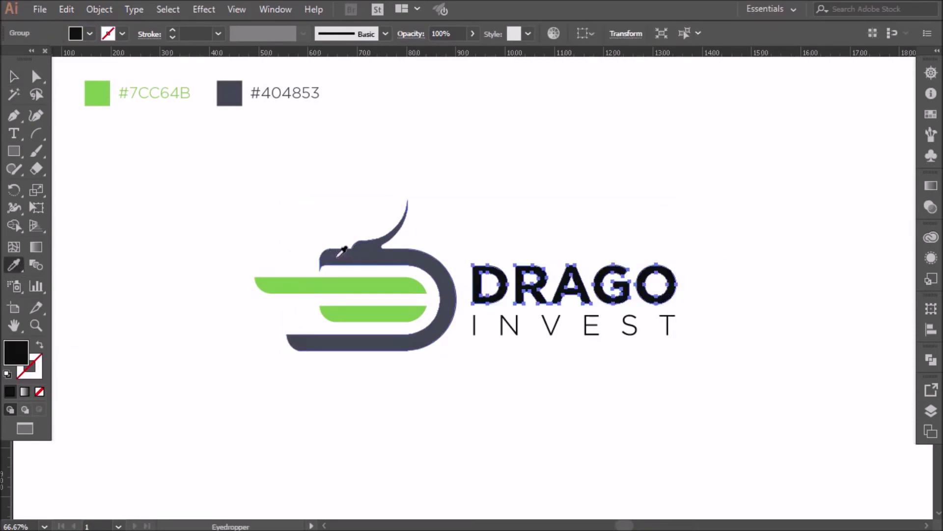
left_click(339, 259)
left_click(14, 76)
Step: Color the outlined INVEST lettering green by sampling the logo's upper inner bar
left_click(506, 327)
left_click(506, 330)
left_click(14, 265)
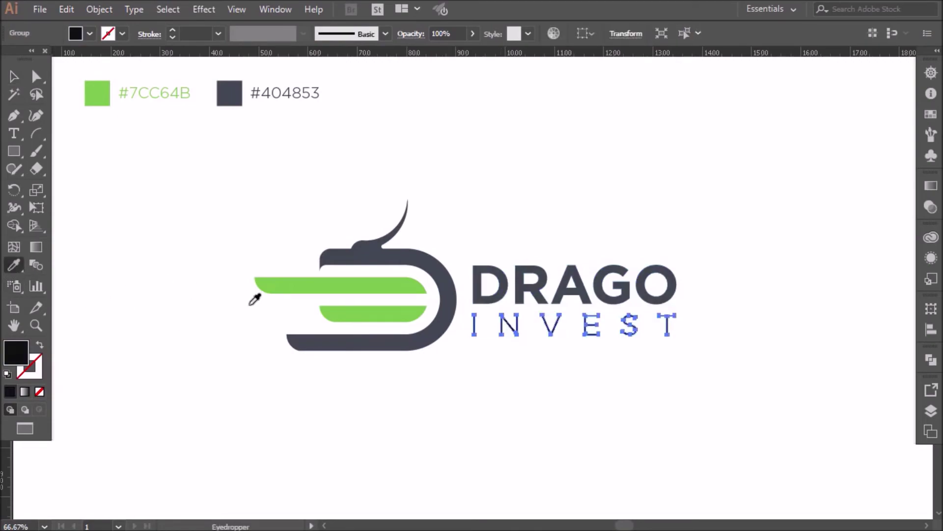
left_click(287, 282)
left_click(15, 77)
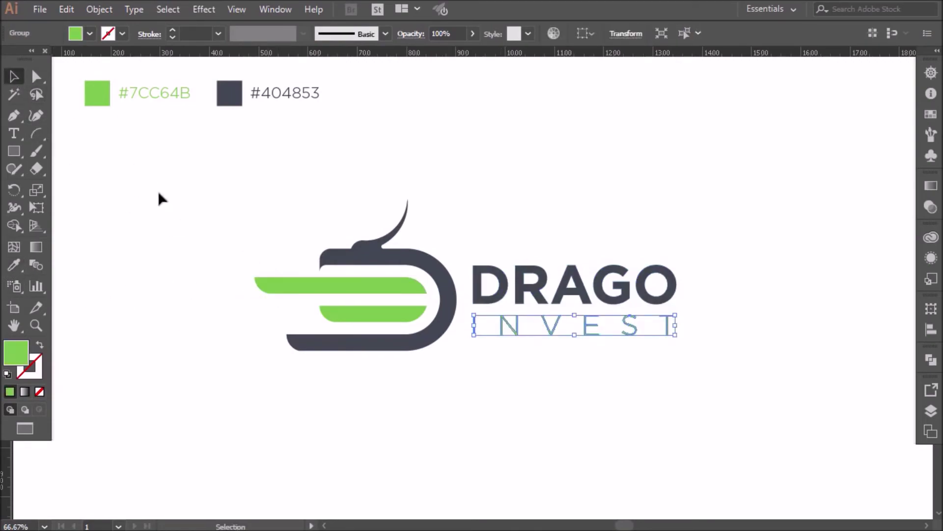
left_click(206, 216)
Step: Select the complete colored lockup, scale it down and place a duplicate to its right
left_click_drag(214, 198, 726, 381)
left_click(678, 280, "shift")
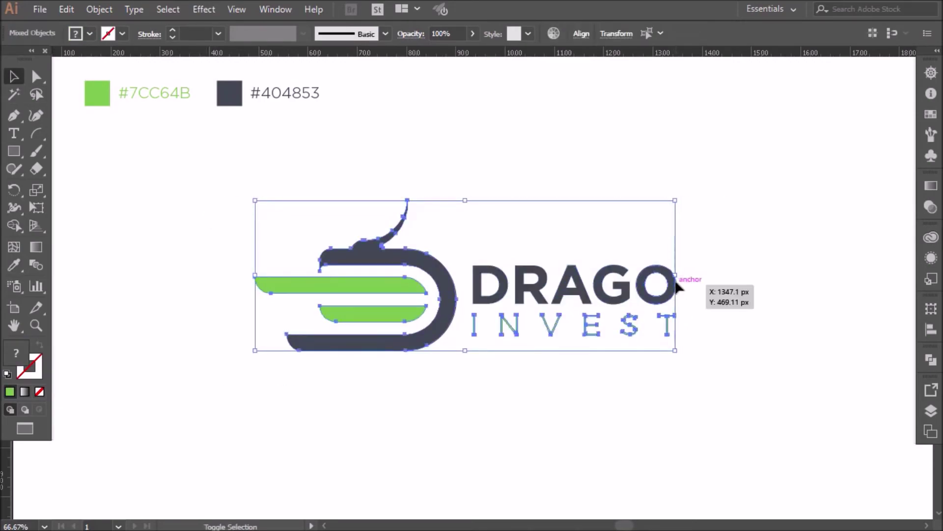
left_click(663, 276, "shift")
left_click_drag(679, 275, 489, 274)
left_click_drag(323, 273, 556, 238)
left_click(517, 322)
Step: Swap the icon colors in the right copy: green for the outer D shape, dark for the two inner bars
left_click(533, 264)
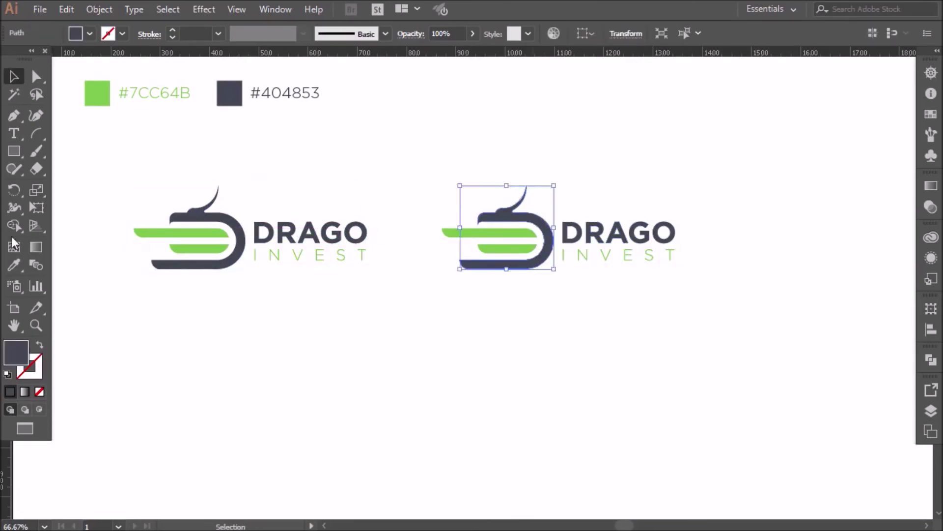
left_click(13, 265)
left_click(187, 232)
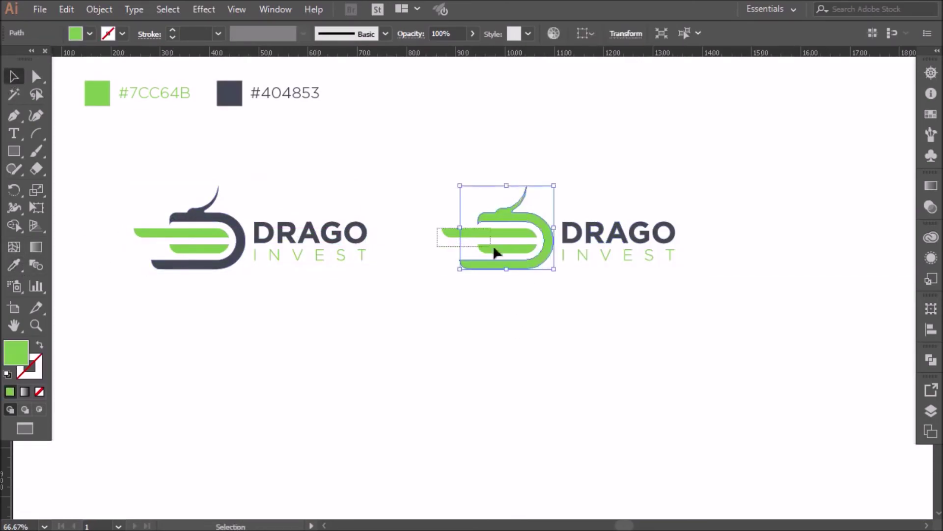
left_click(499, 250, "ctrl")
left_click(588, 231)
key("v")
left_click(410, 317)
Step: Duplicate both lockups into a second row and fill the lower-right copy entirely with dark #404853
left_click_drag(143, 202, 618, 338)
left_click(619, 338)
left_click(14, 265)
left_click(230, 93)
Step: Fill the lower-left lockup copy entirely with green #7CC64B
left_click(255, 388, "ctrl")
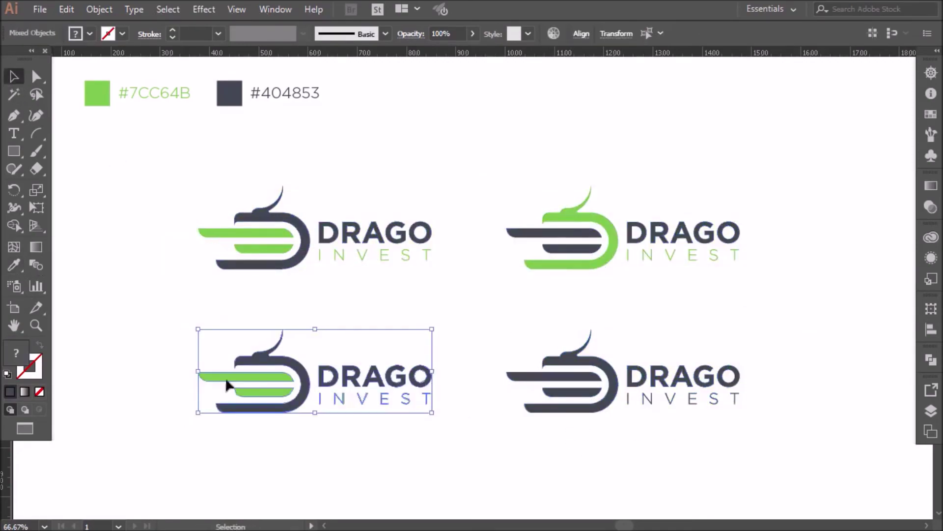
left_click(97, 93)
key("v")
left_click(154, 178)
left_click_drag(155, 178, 648, 371)
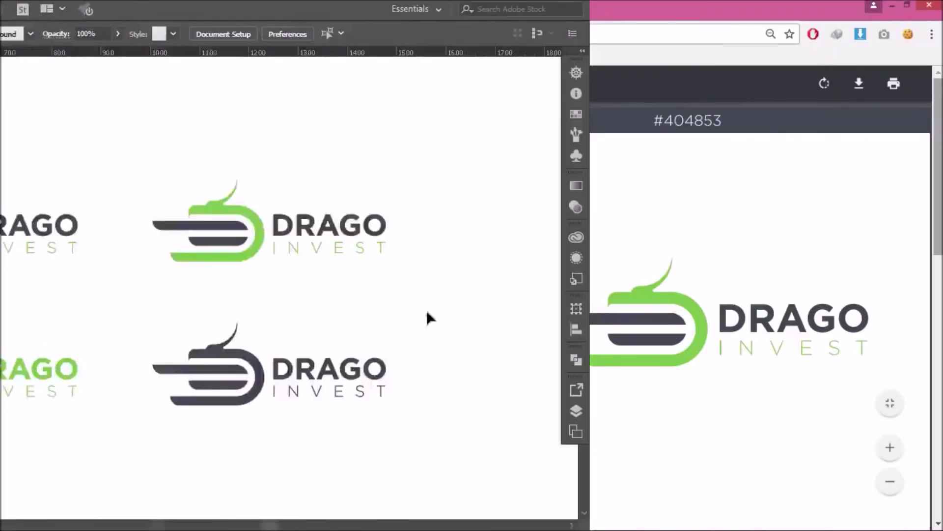
Step: Switch to Pres.pdf in the browser and review the logo presentation from the color variations through the business card mockup
scroll(465, 305, "down", 3)
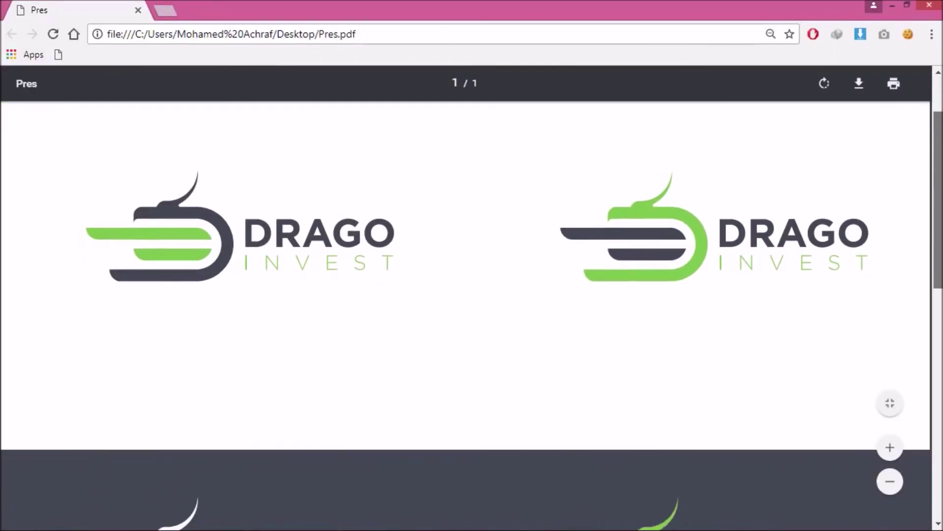
scroll(466, 315, "down", 4)
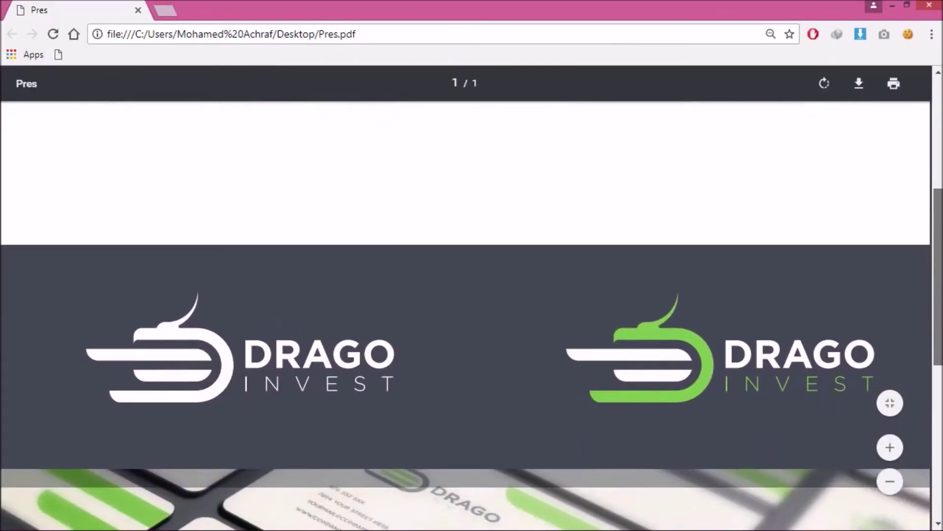
scroll(466, 315, "down", 5)
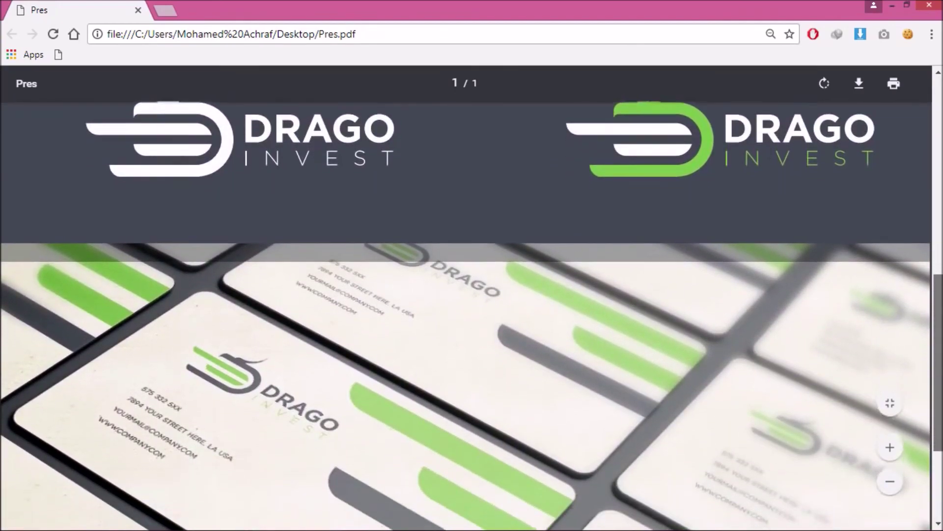
scroll(466, 315, "down", 2)
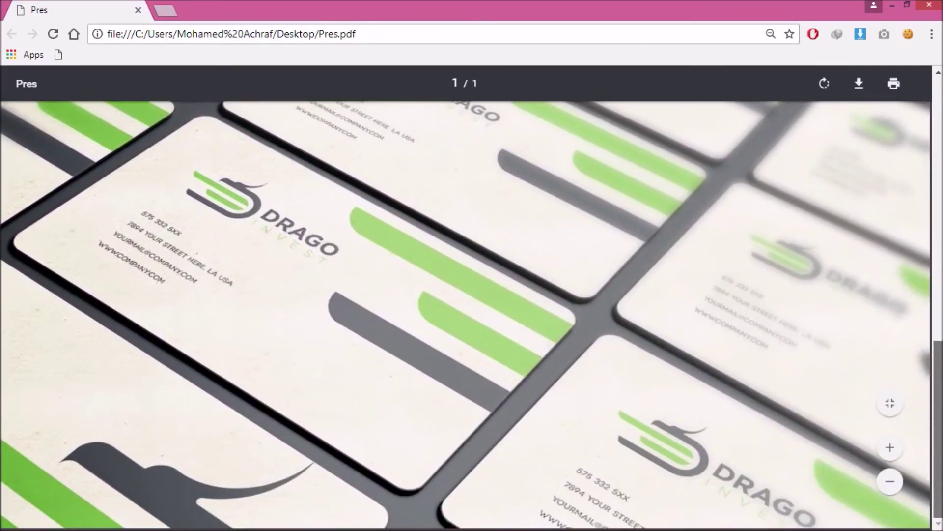
scroll(465, 315, "up", 4)
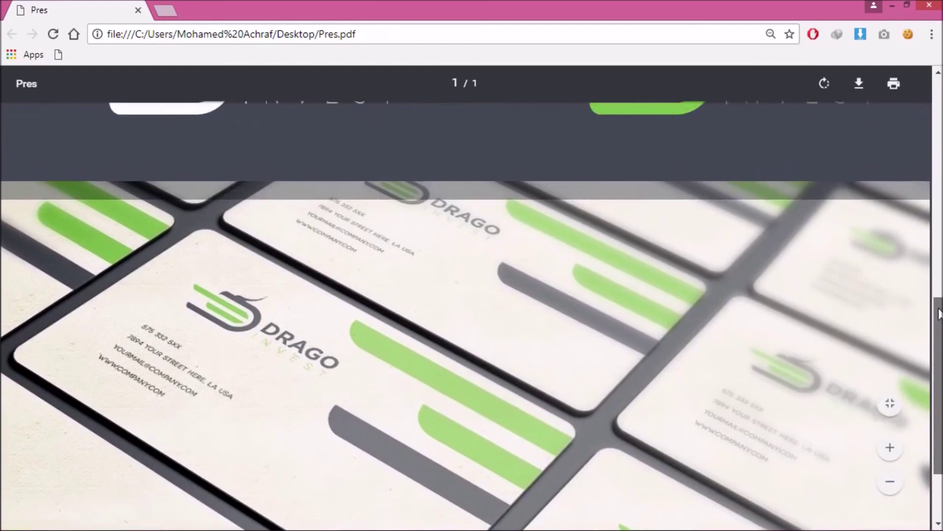
scroll(466, 314, "up", 5)
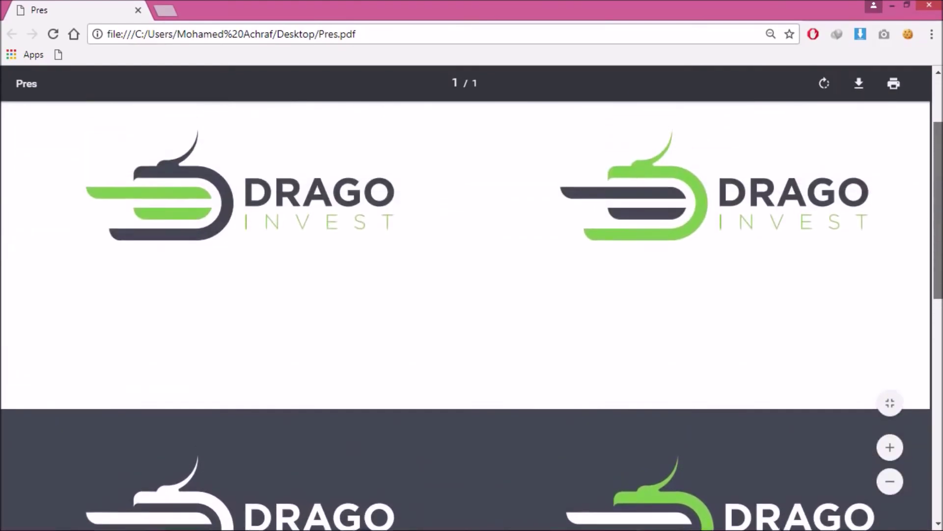